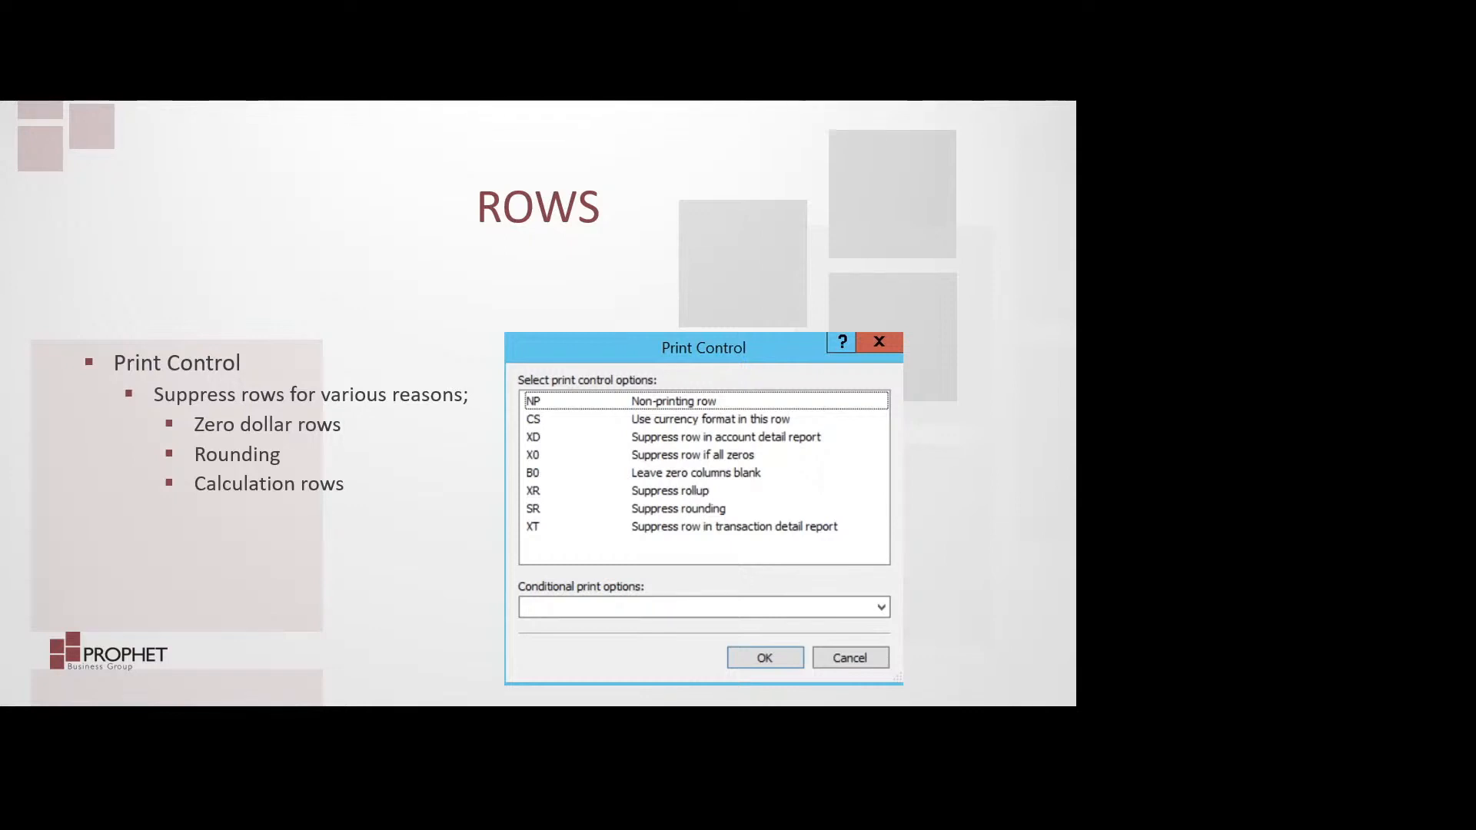
key(Right)
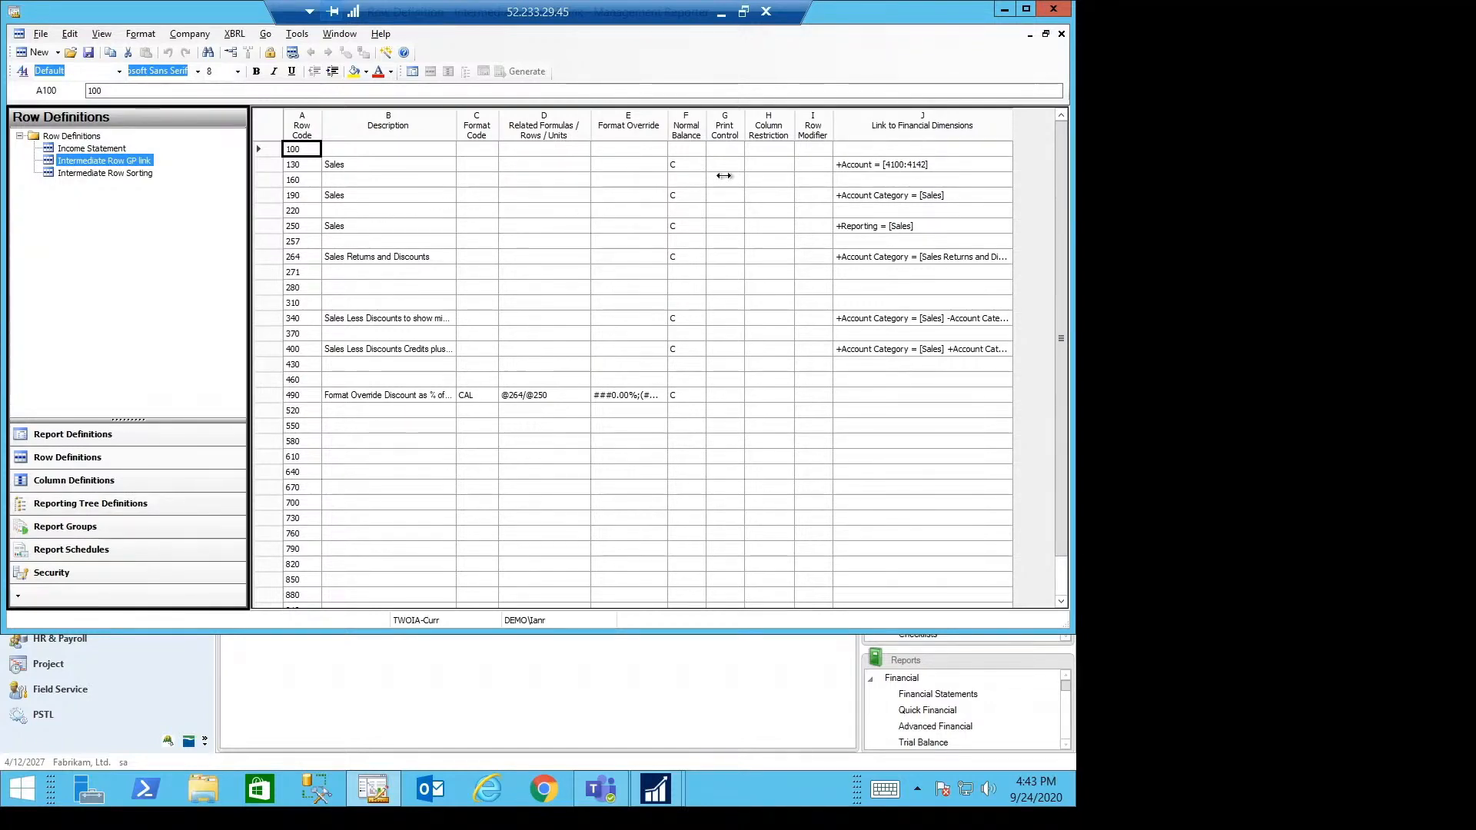
Inspect the account range linked to row 130, including the lookup for its starting account, and leave it without changes.
click(952, 164)
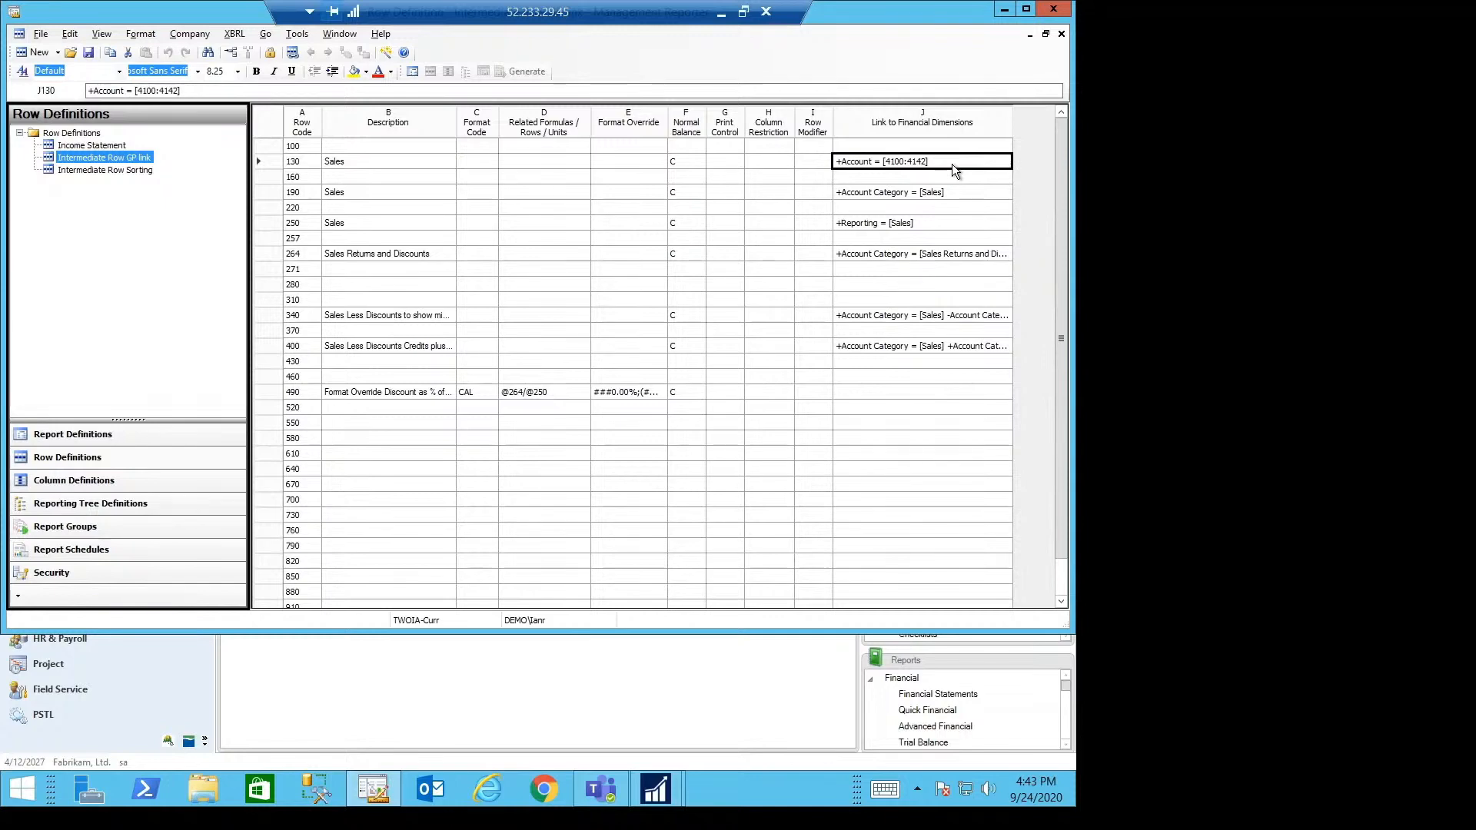
double_click(951, 164)
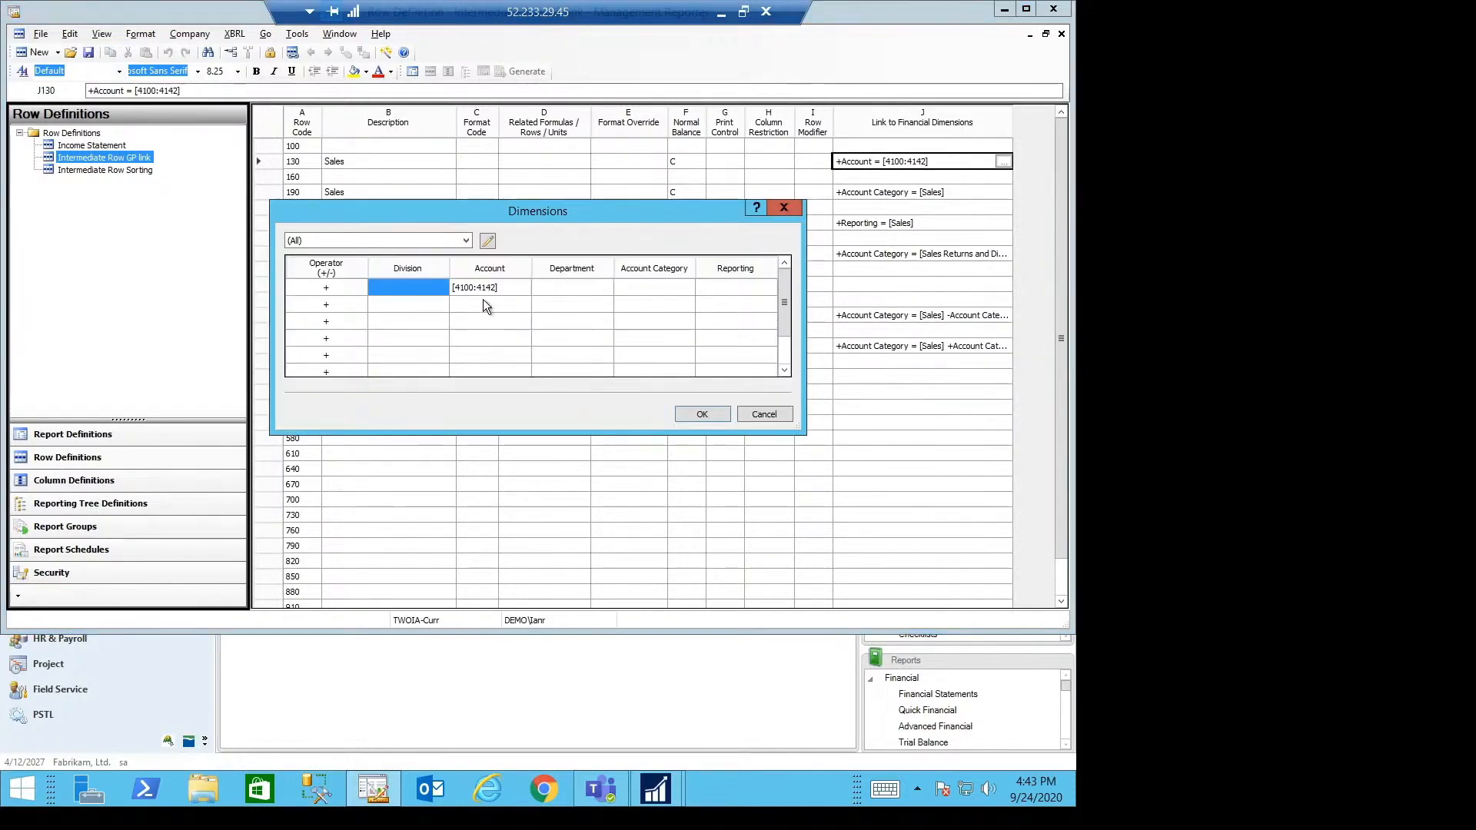
double_click(491, 284)
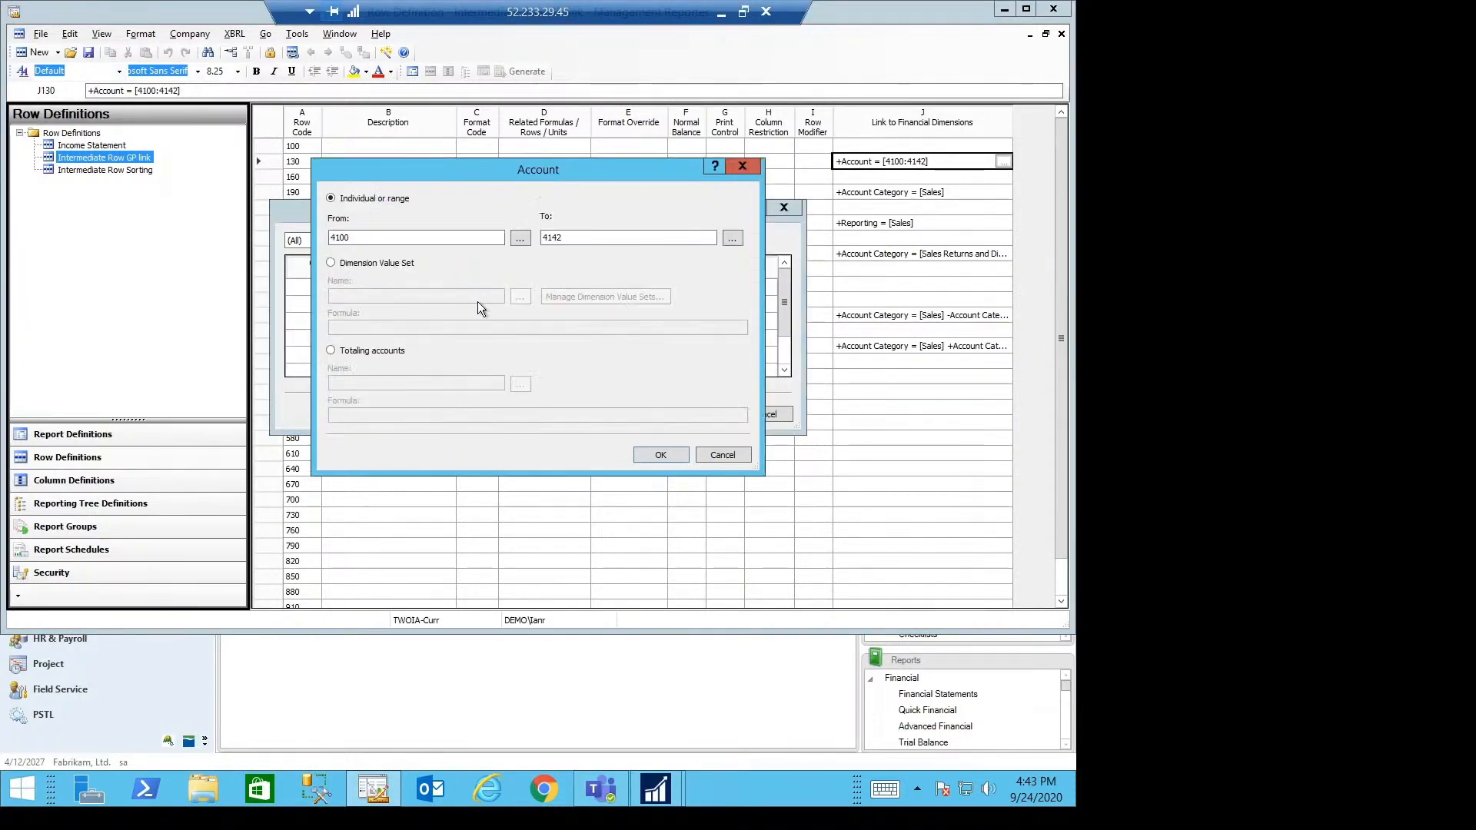
click(513, 235)
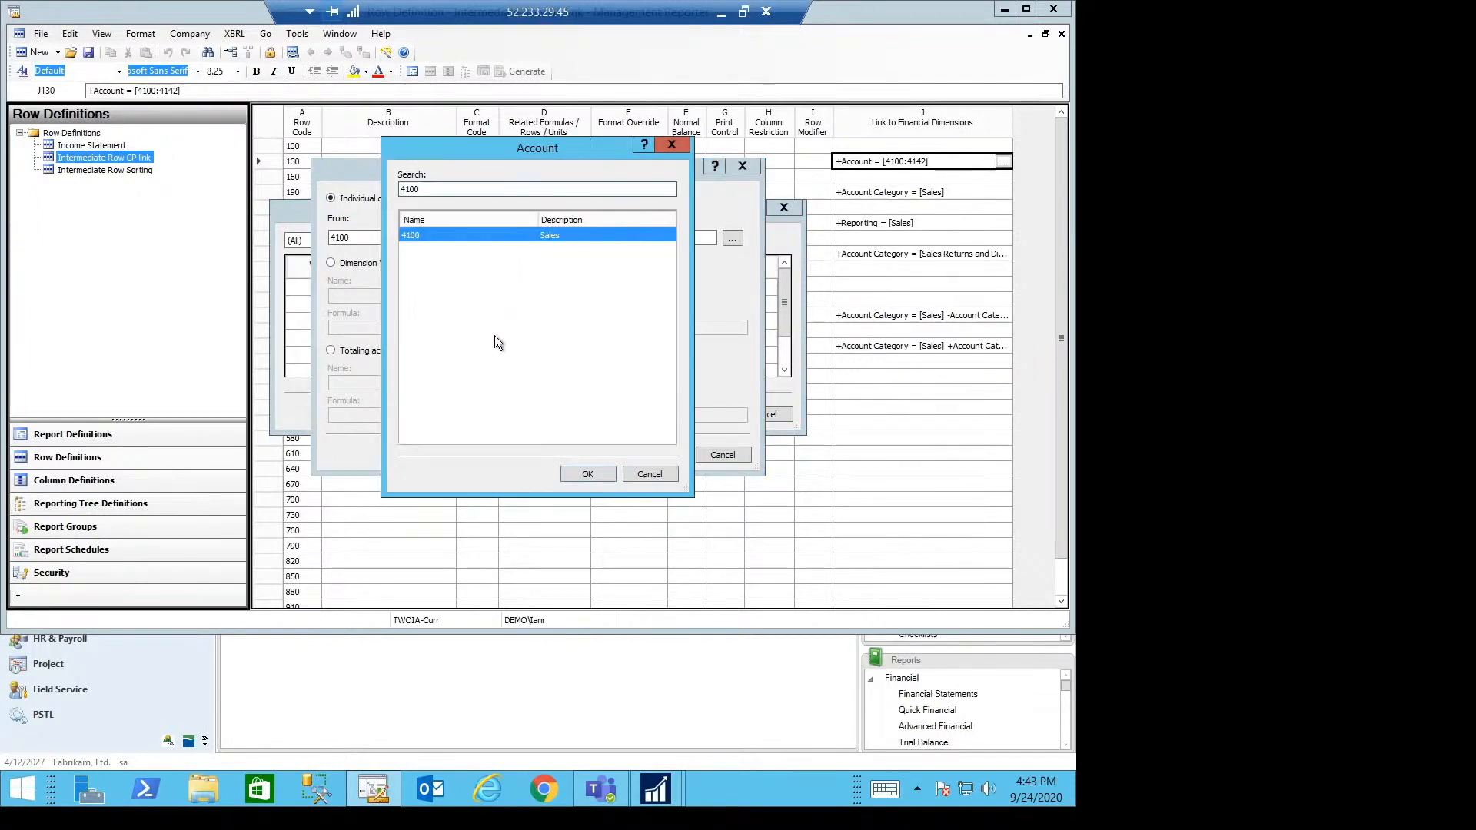
click(648, 472)
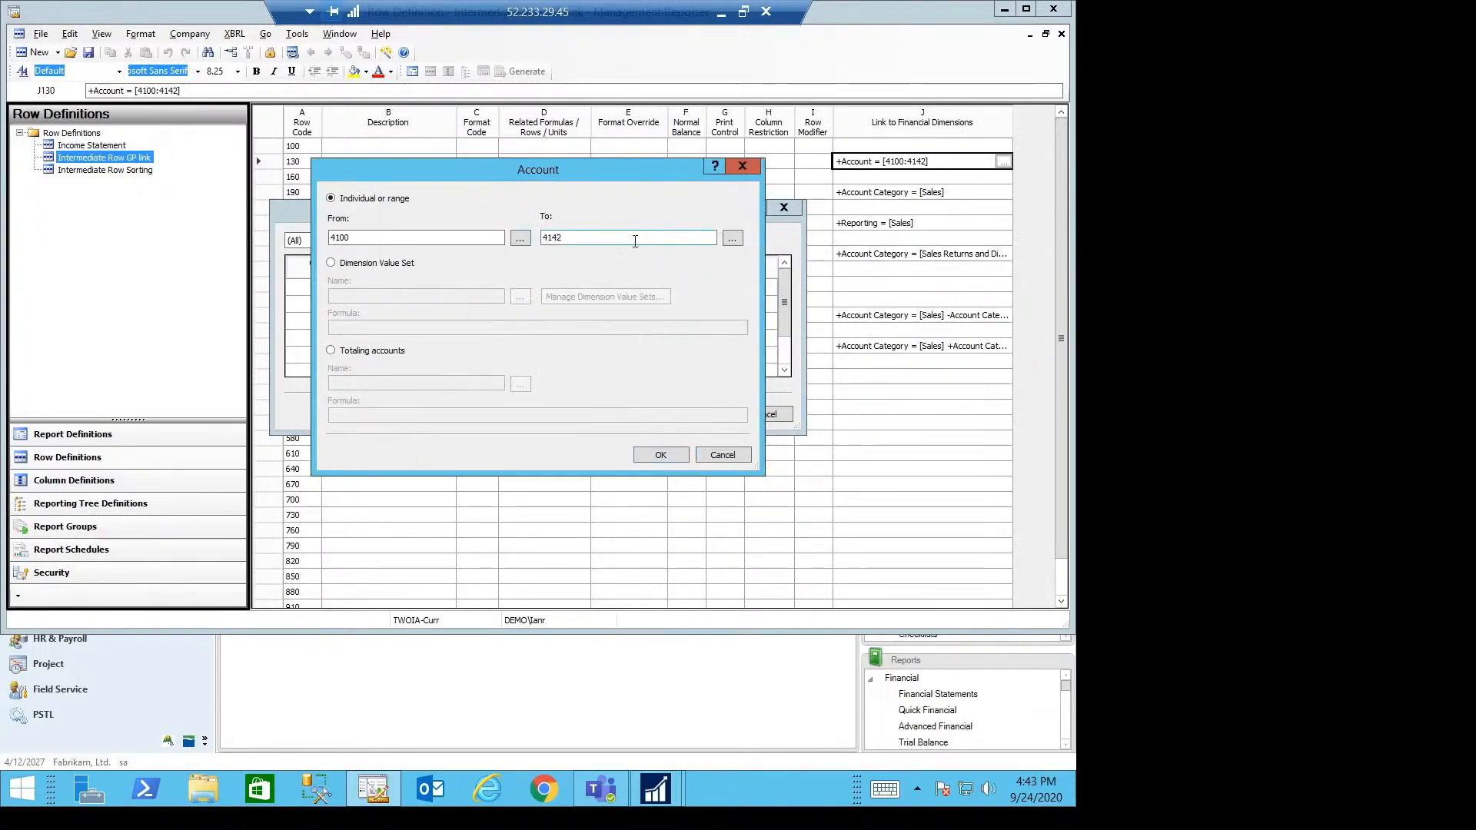
click(722, 454)
click(766, 416)
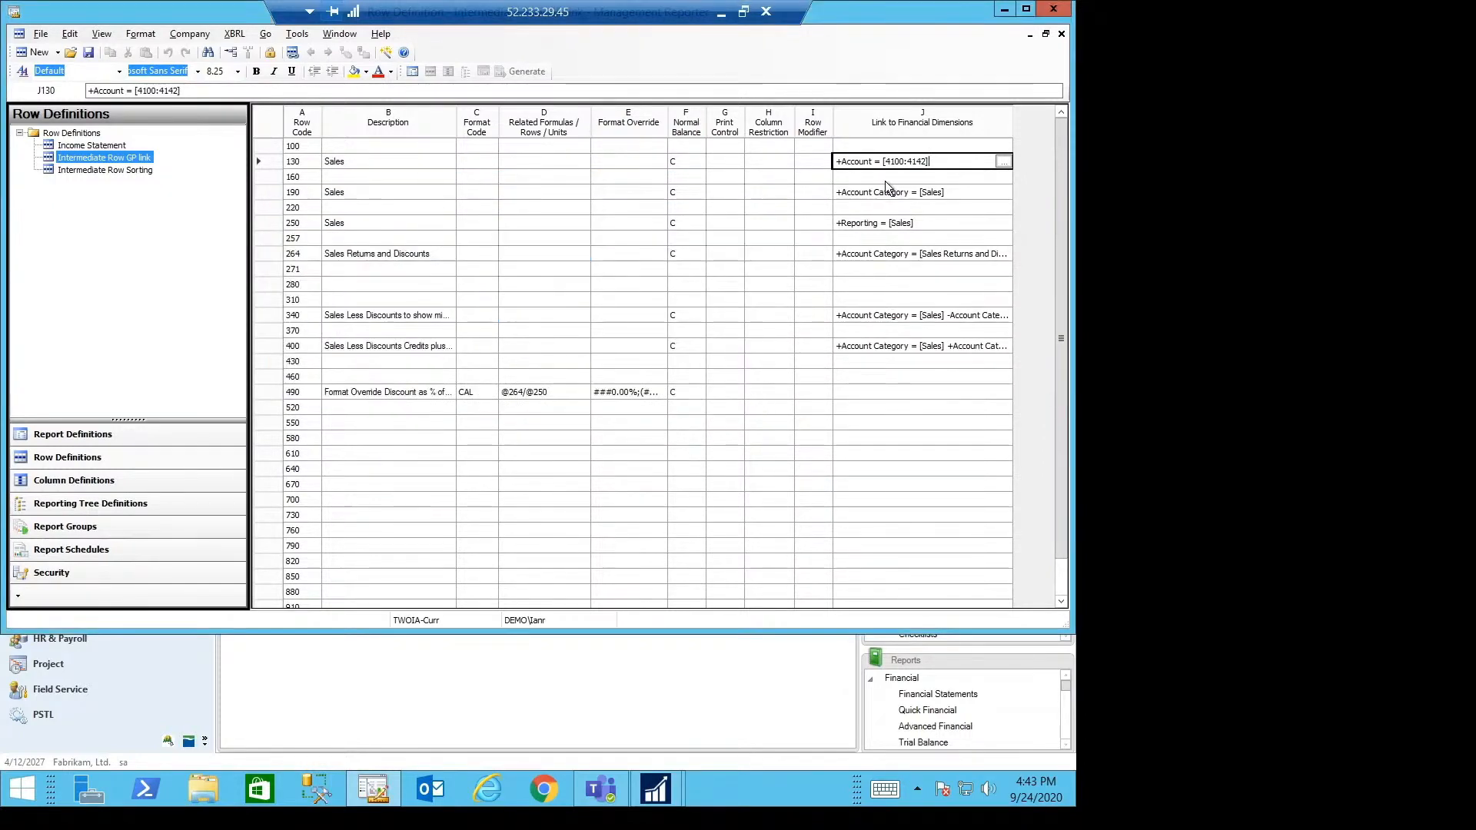
Inspect the Account Category value in row 190's link to financial dimensions.
click(942, 191)
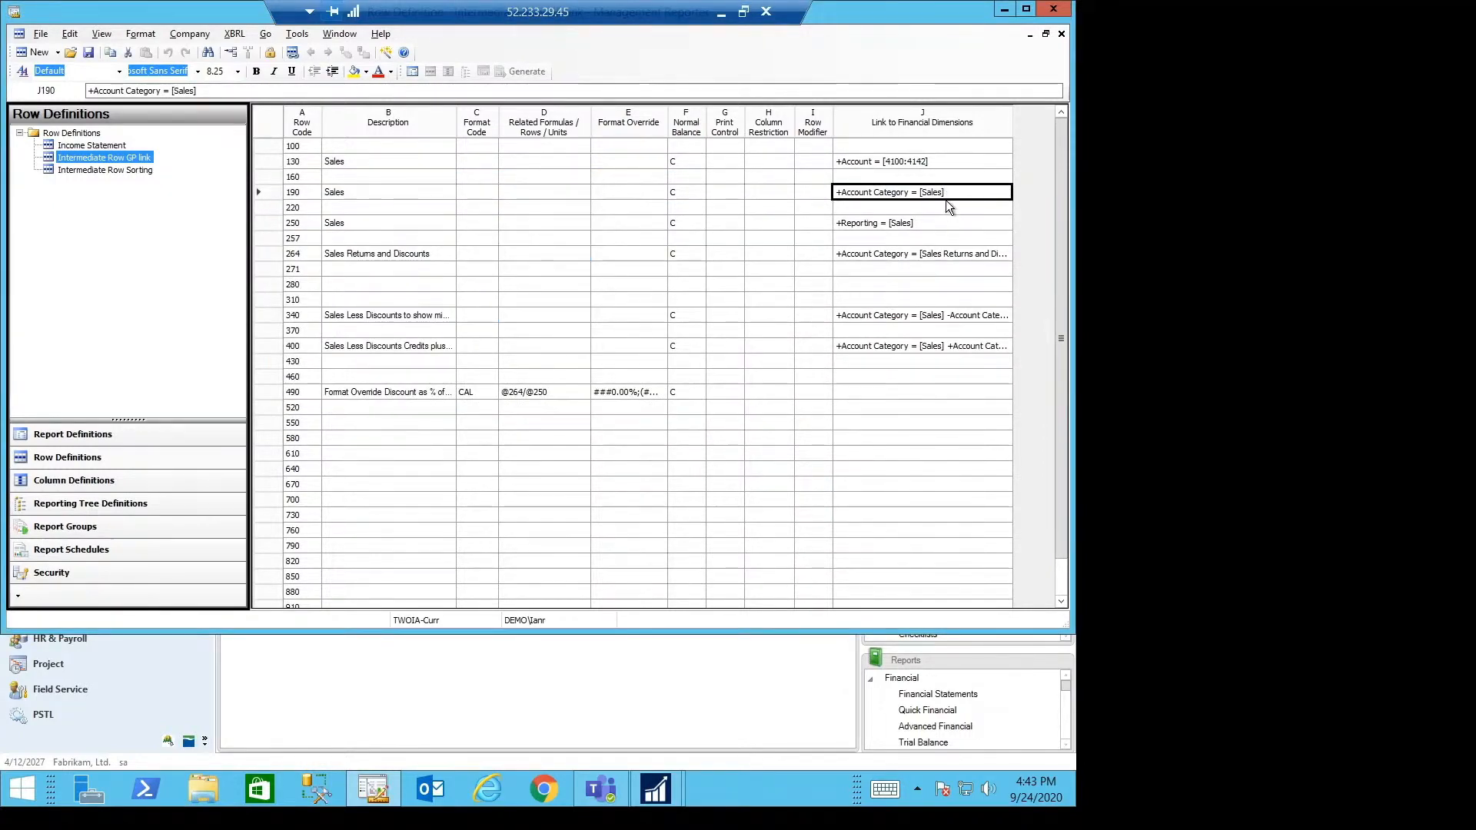
double_click(946, 194)
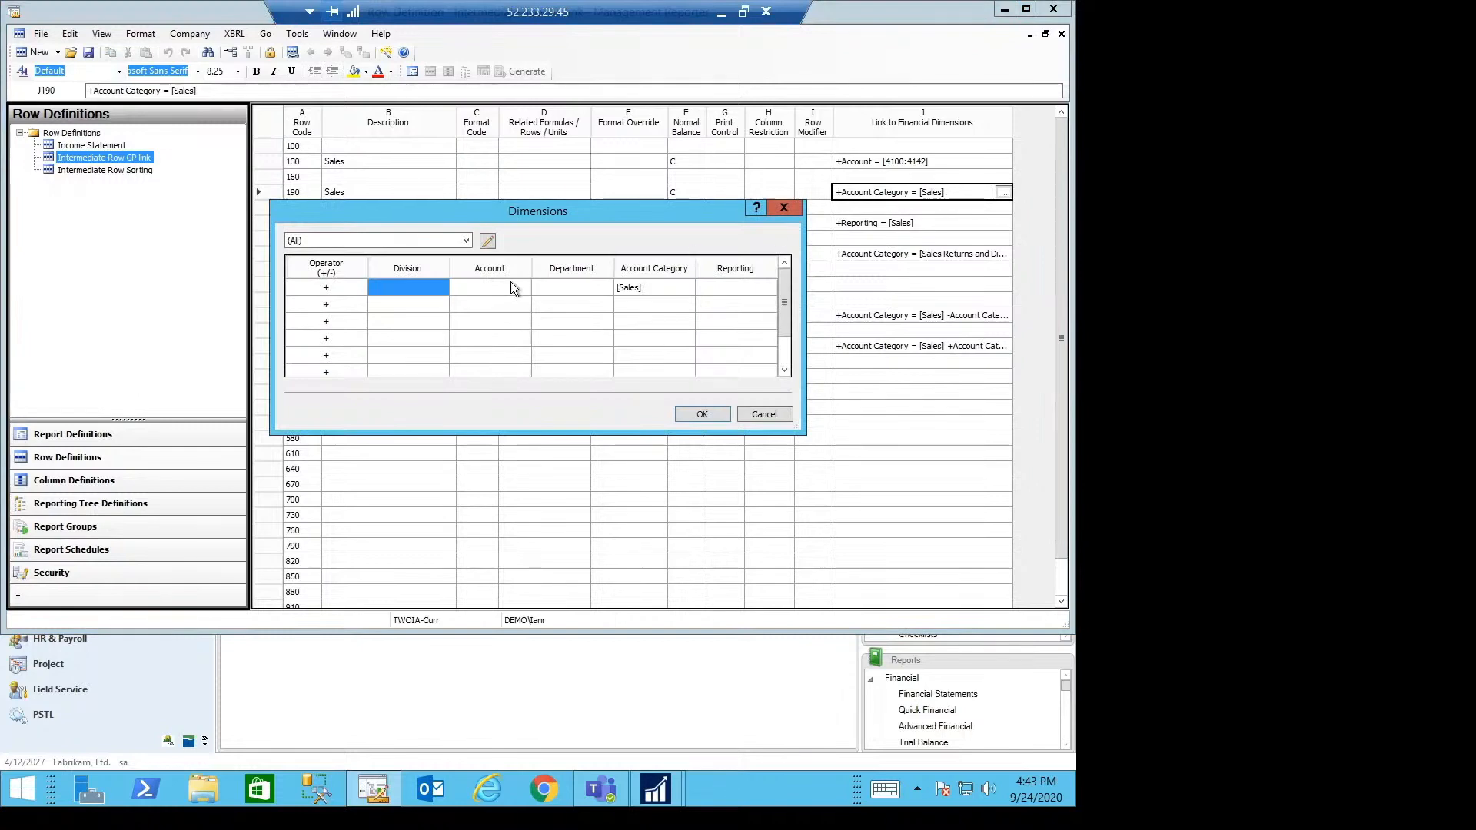
double_click(664, 288)
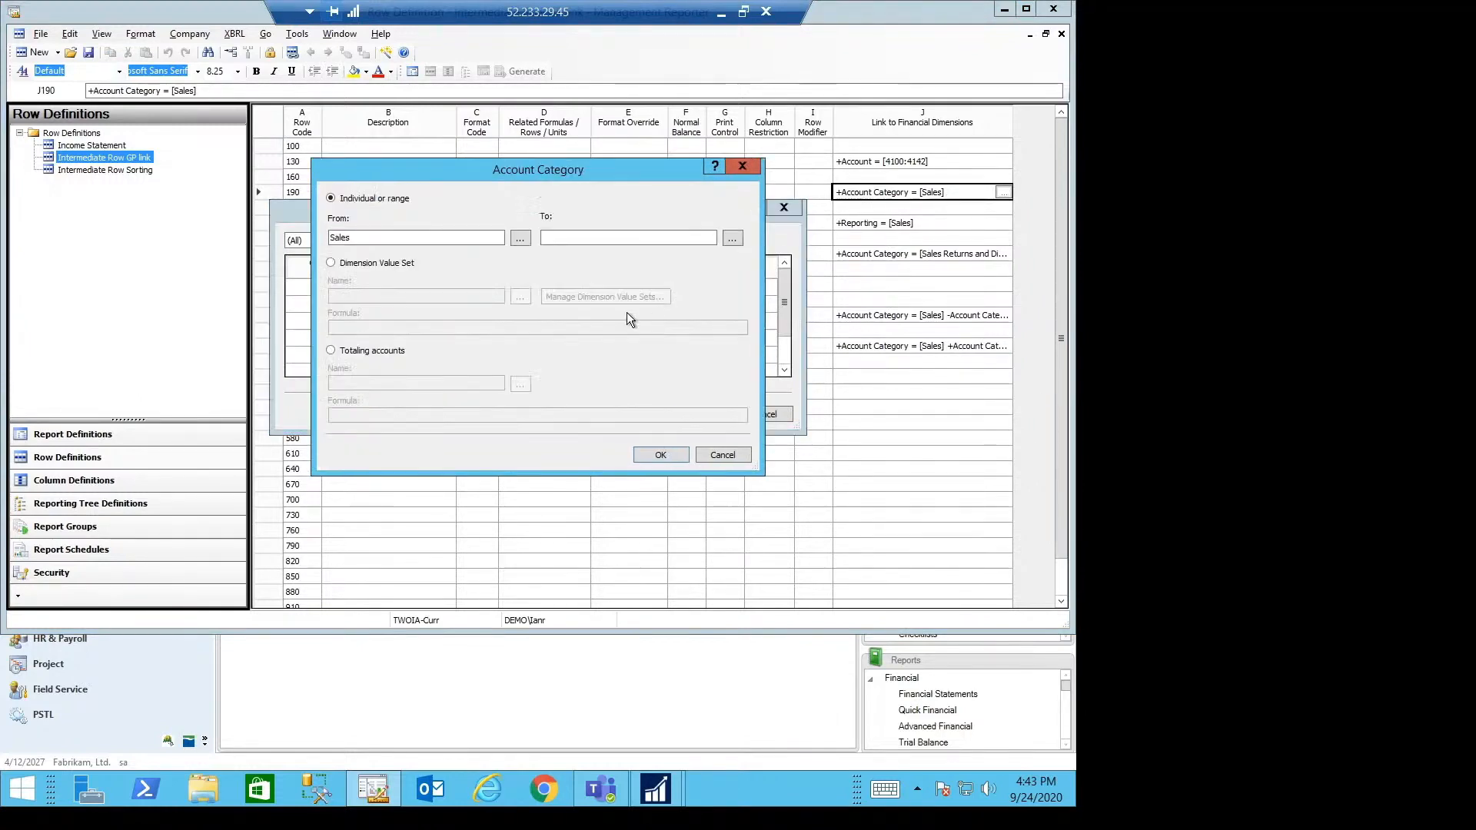
click(719, 456)
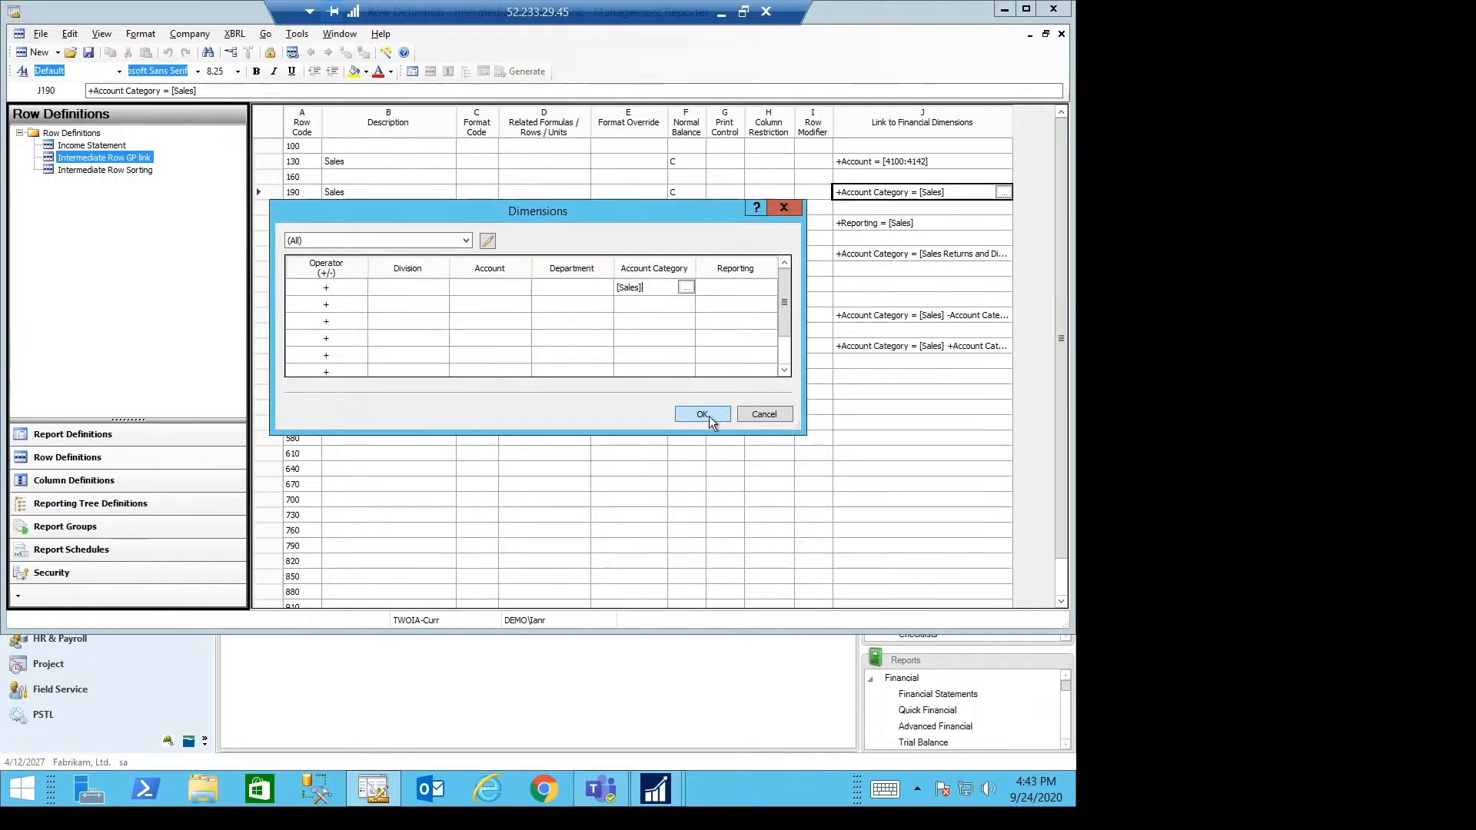
click(709, 415)
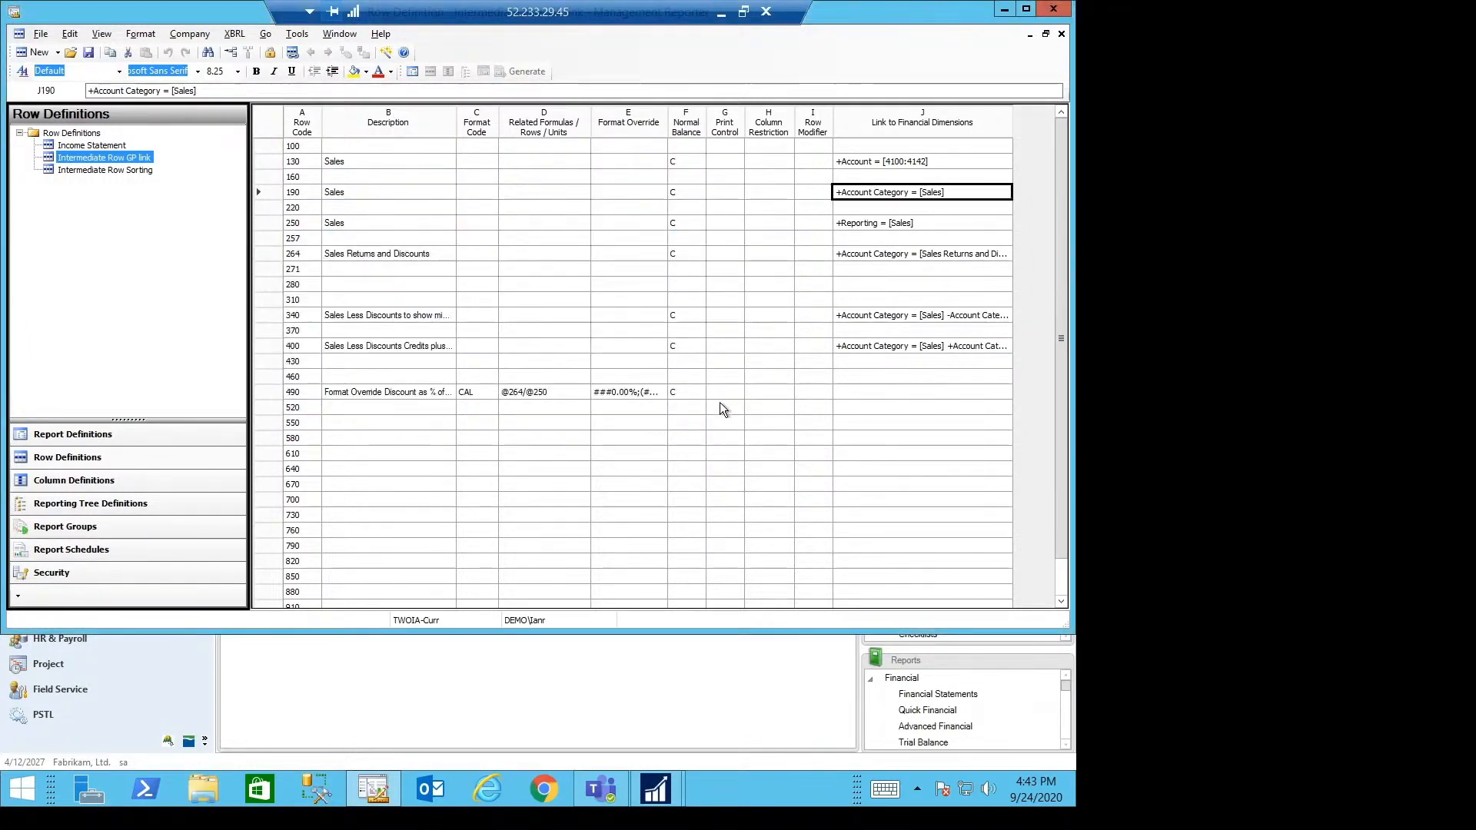
Open the dimensions linked to row 250 and select the Reporting value.
click(924, 222)
double_click(923, 221)
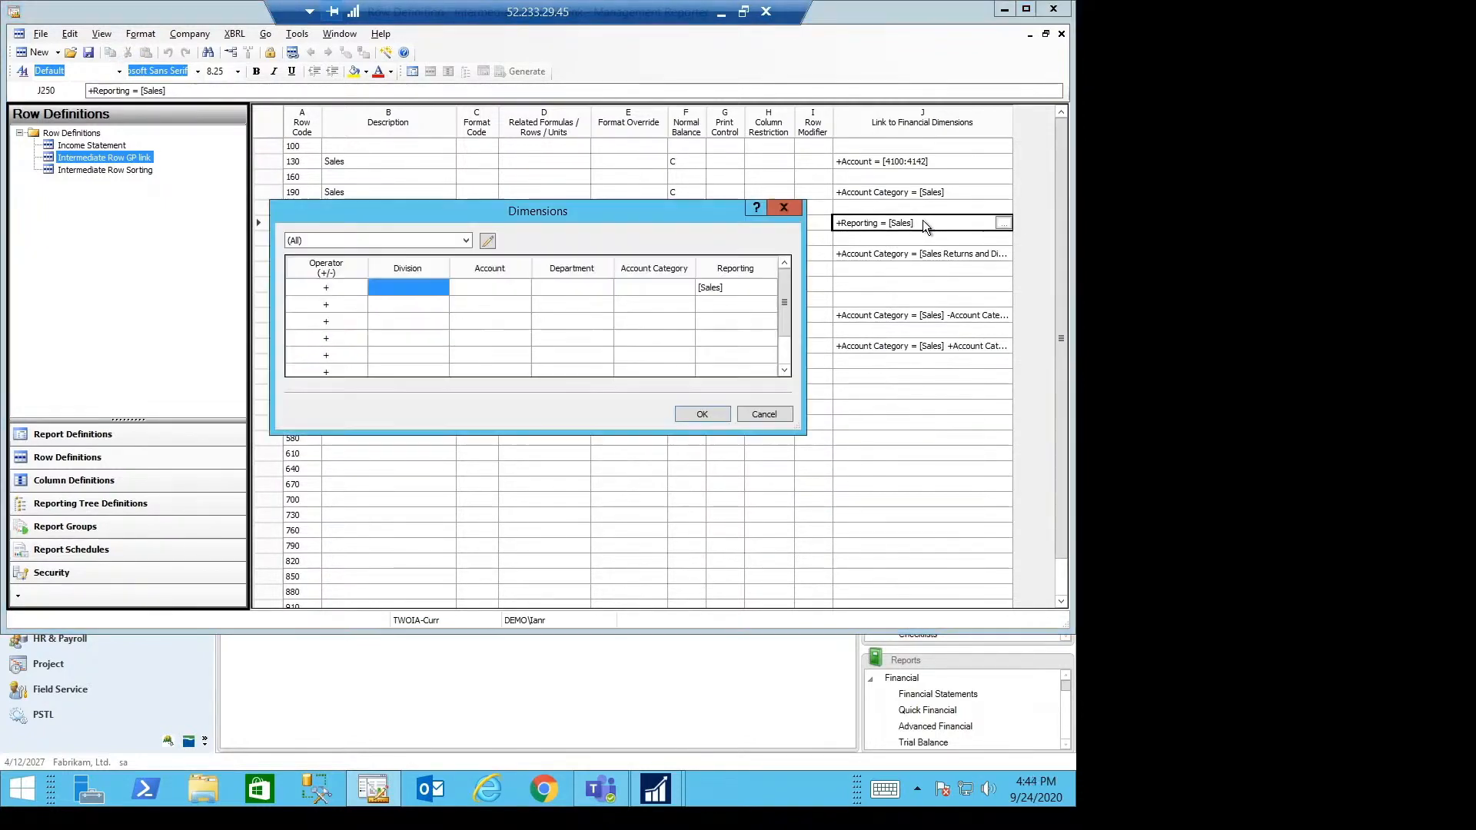
click(723, 293)
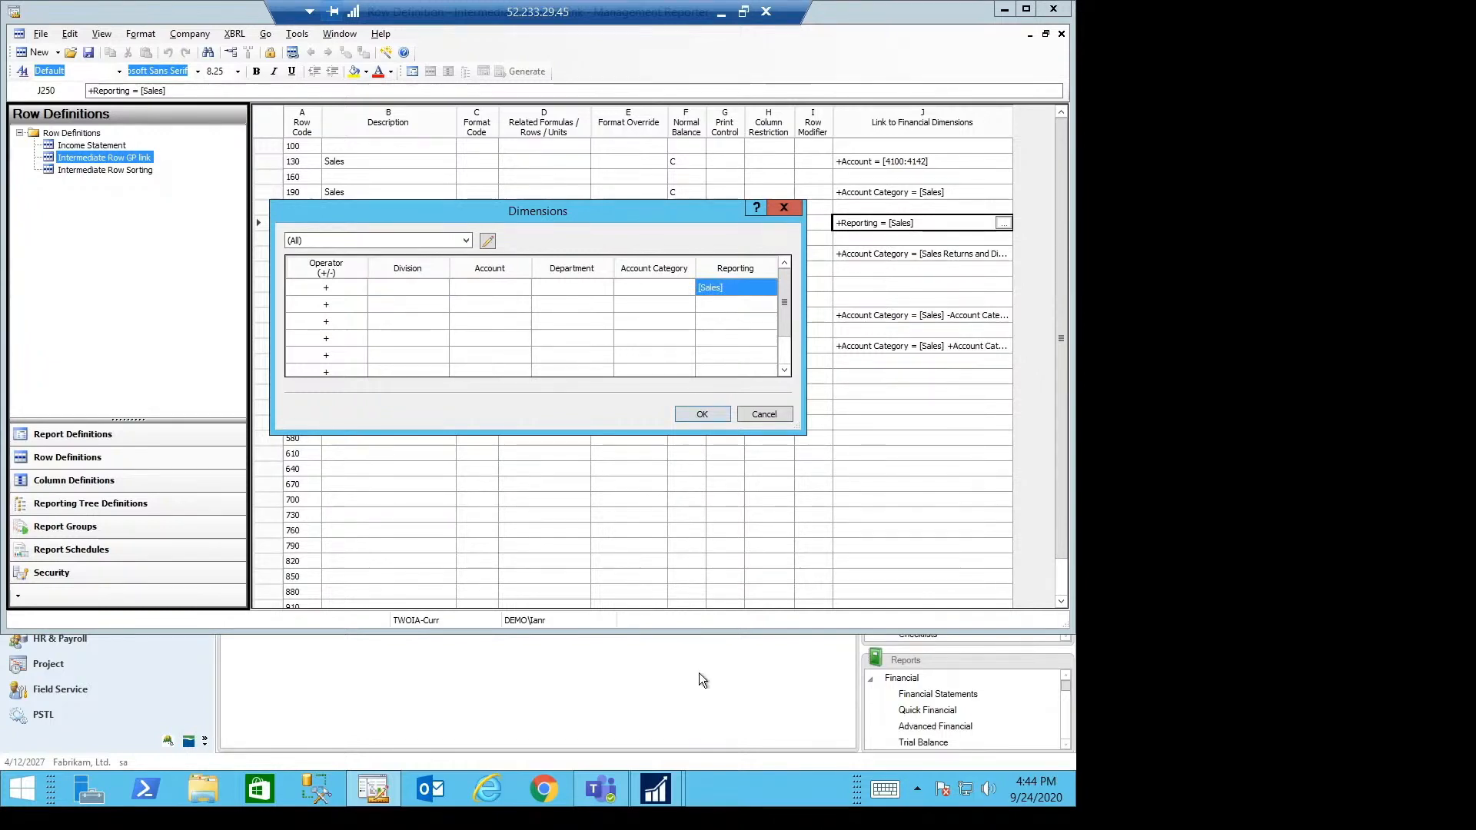
Switch to Dynamics GP's Account Maintenance window, check the Sales account's Reporting field, save and close the record, and accept row 250's dimensions.
click(672, 777)
click(773, 712)
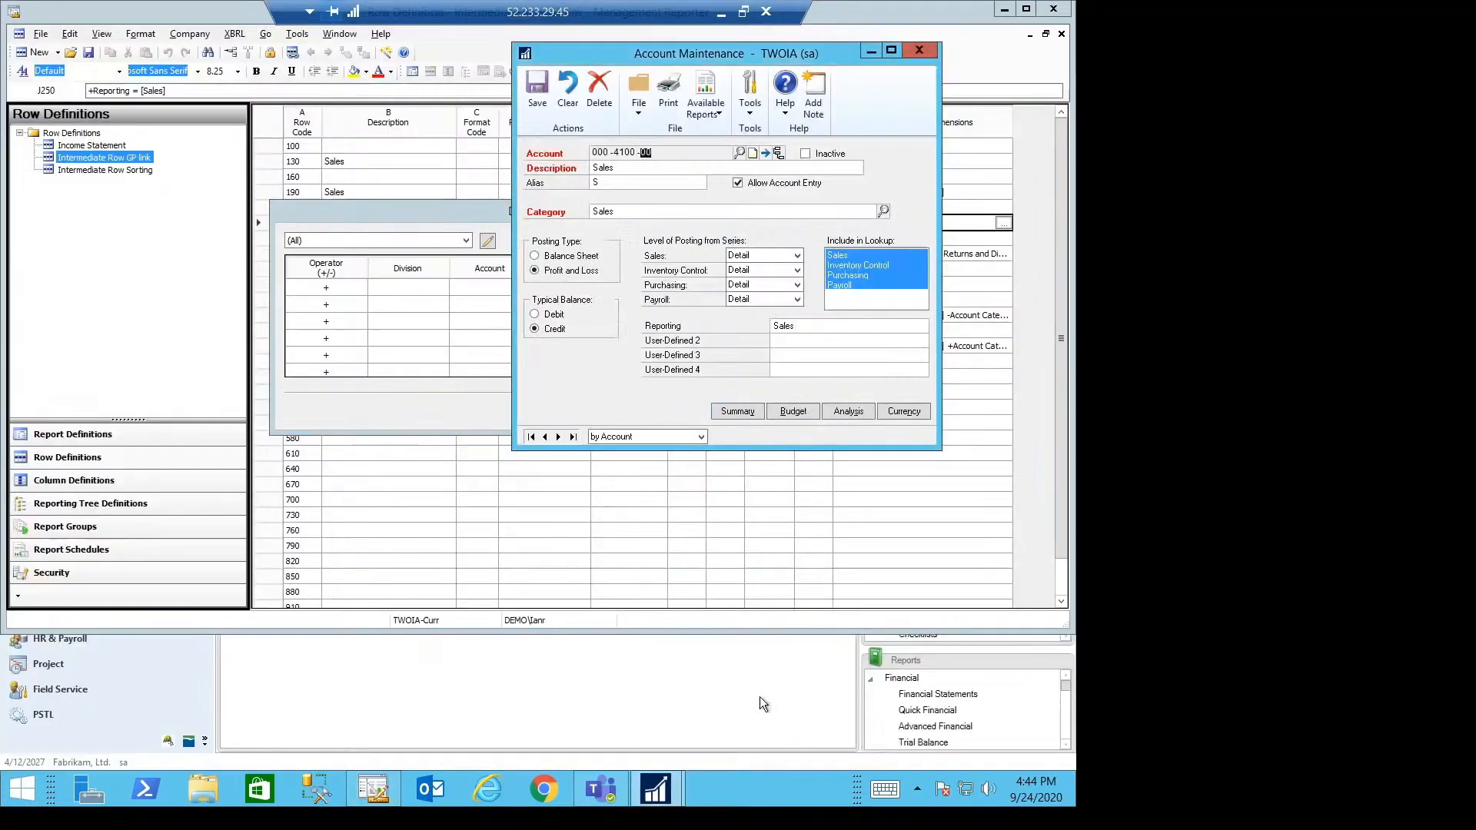
double_click(783, 326)
click(537, 111)
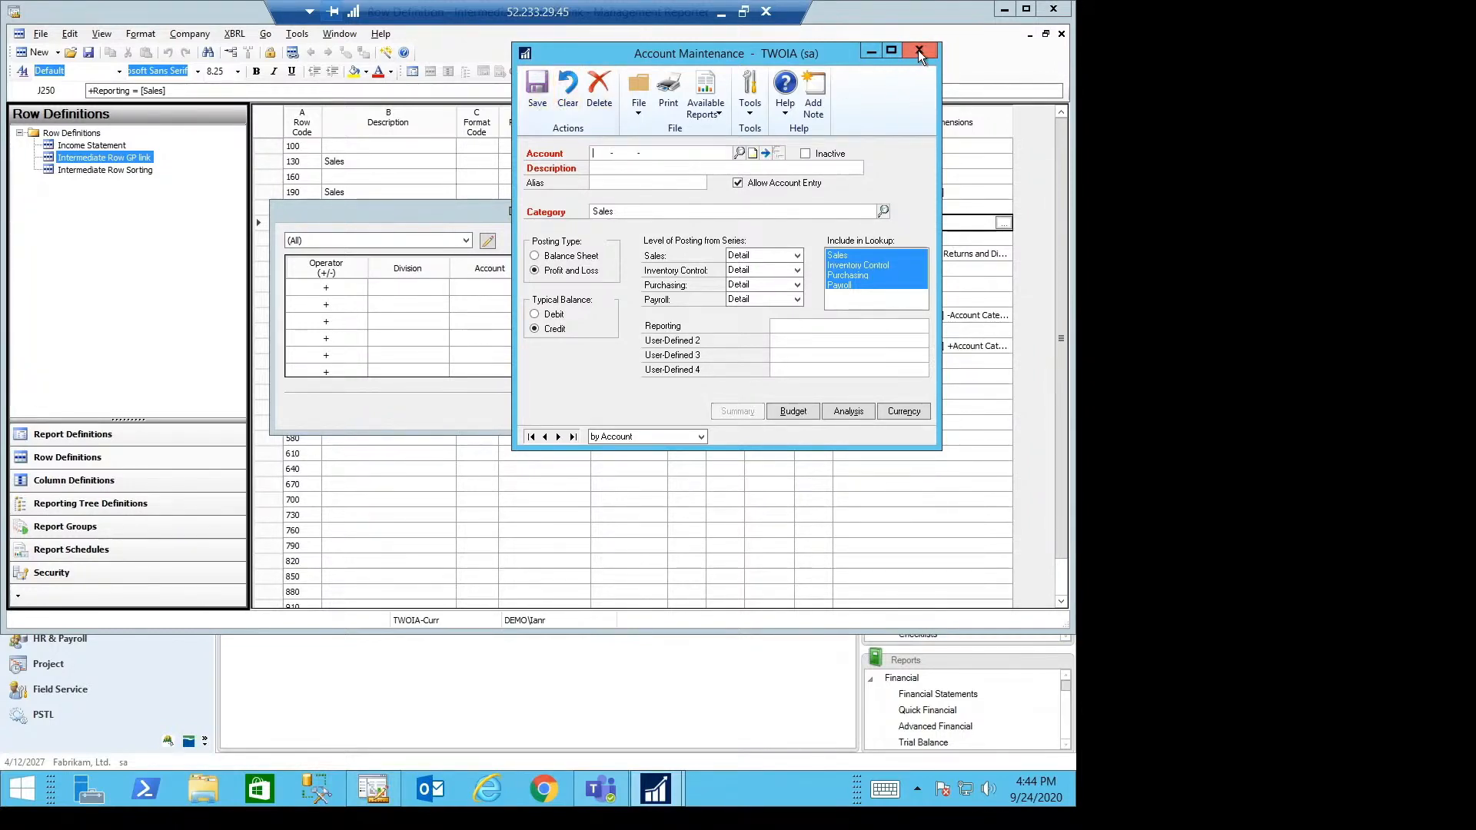
click(919, 50)
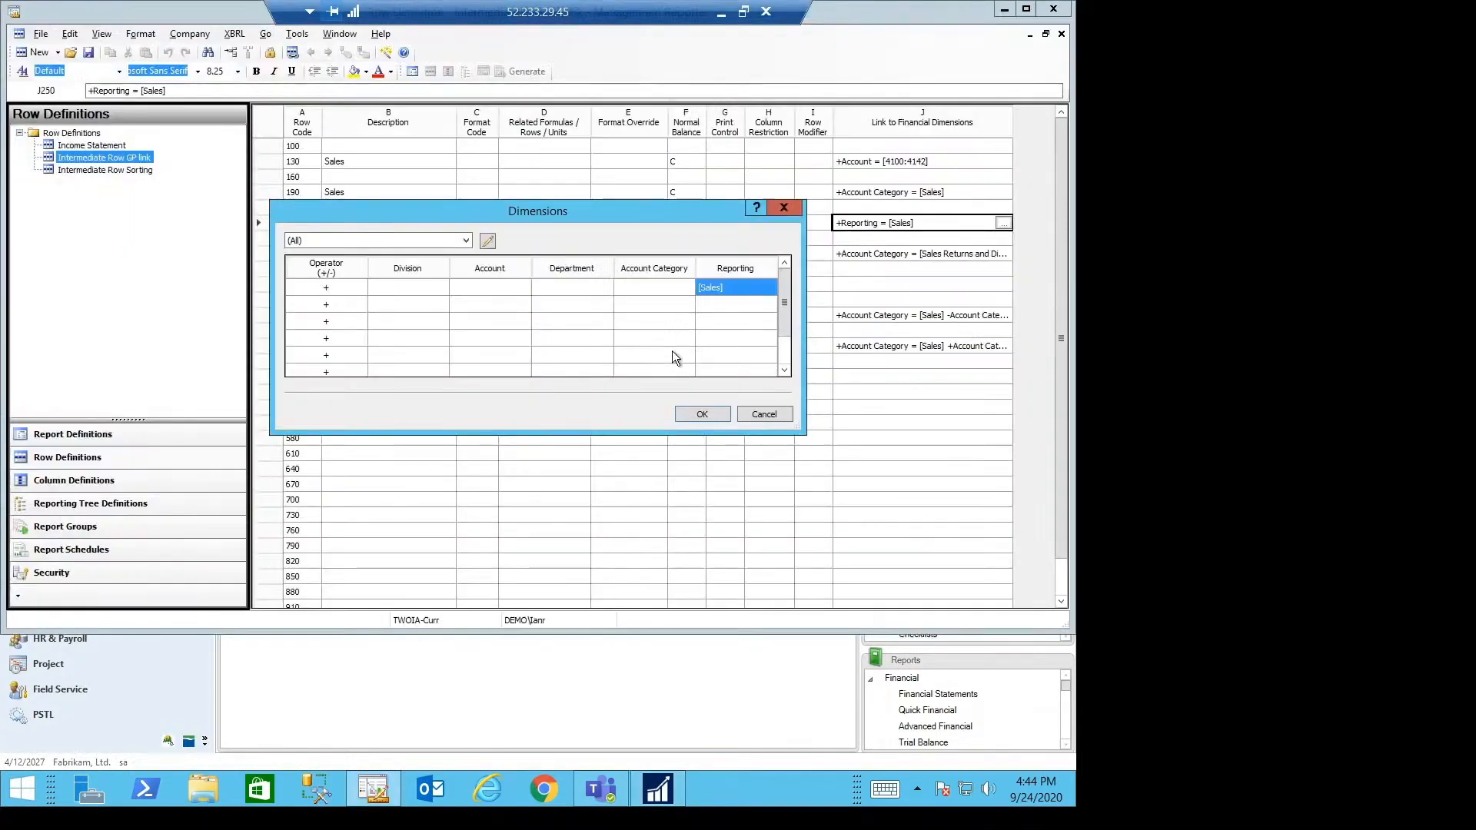
click(686, 413)
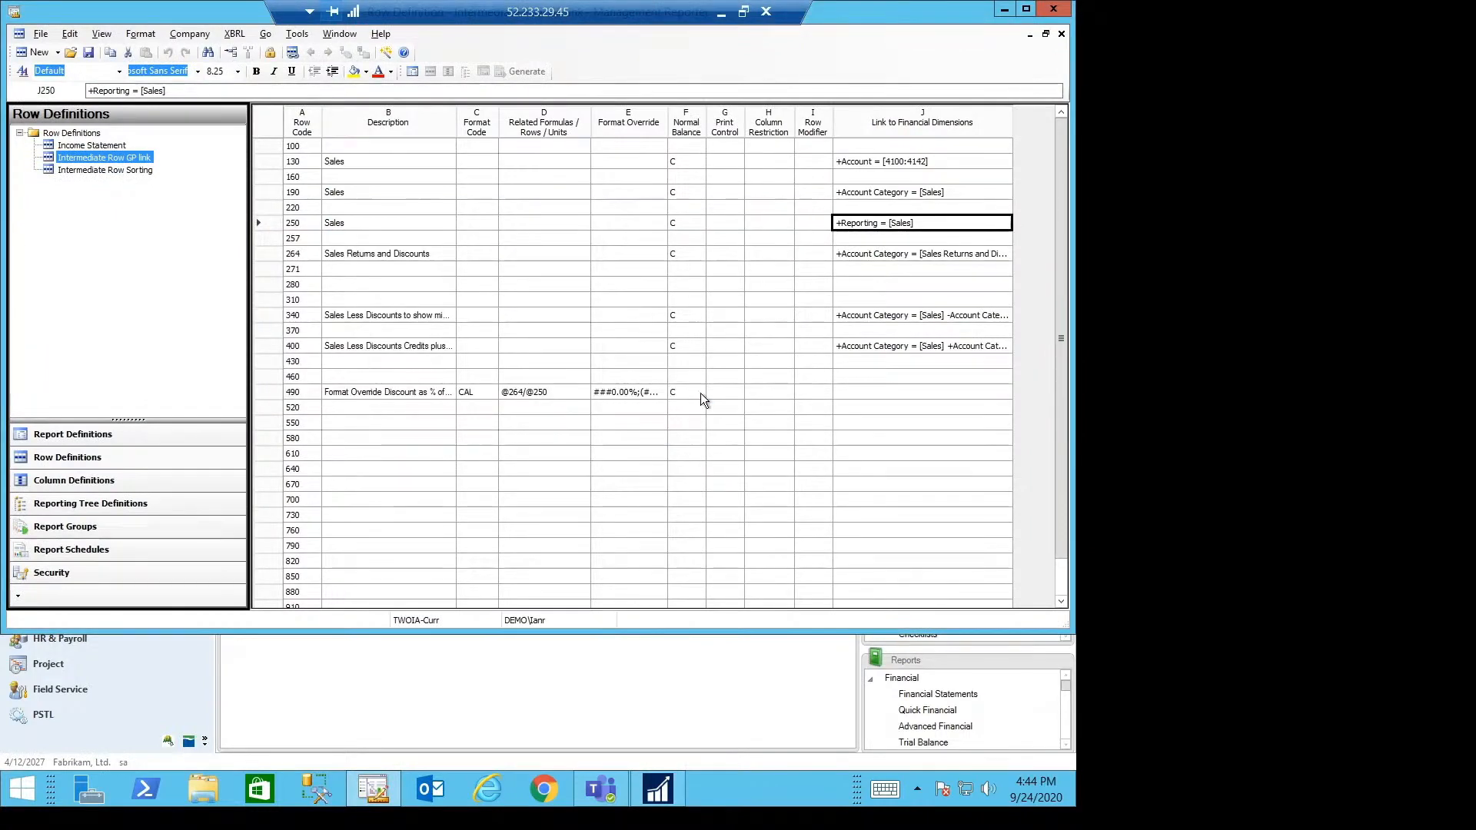
View the account category linked to the Sales Returns and Discounts row 264 and leave it without changes.
click(906, 261)
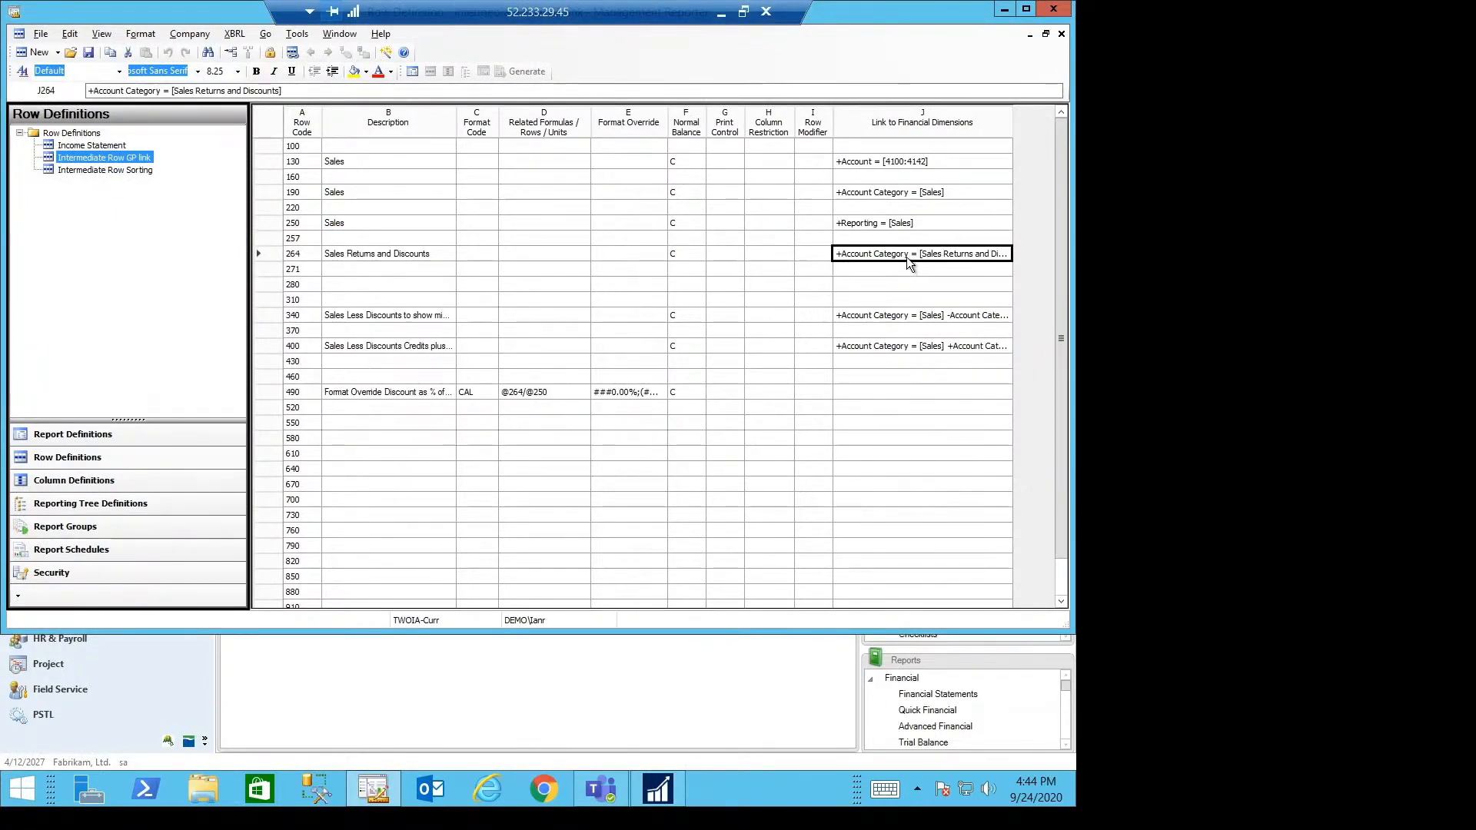
double_click(907, 257)
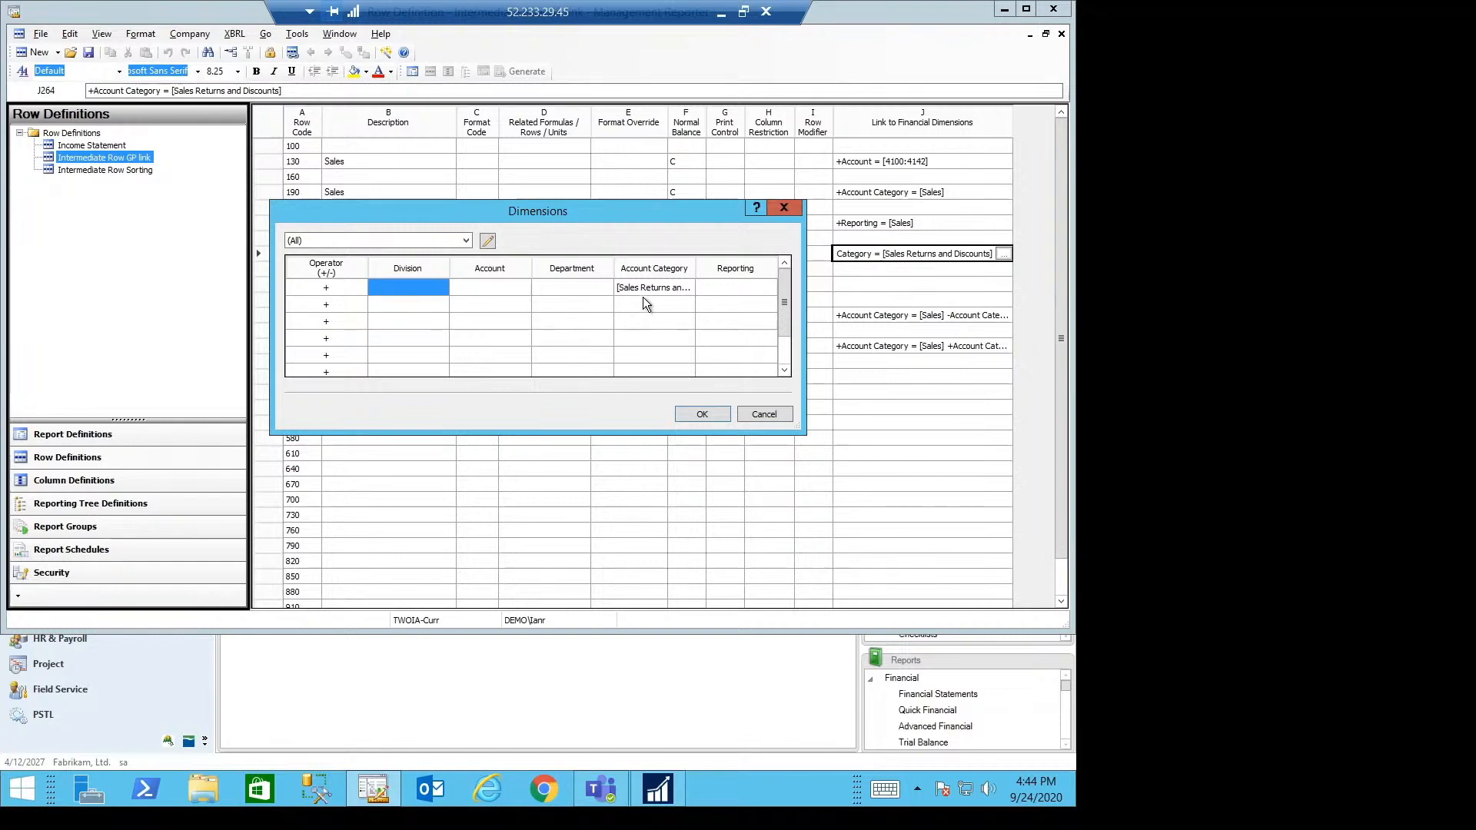
click(763, 415)
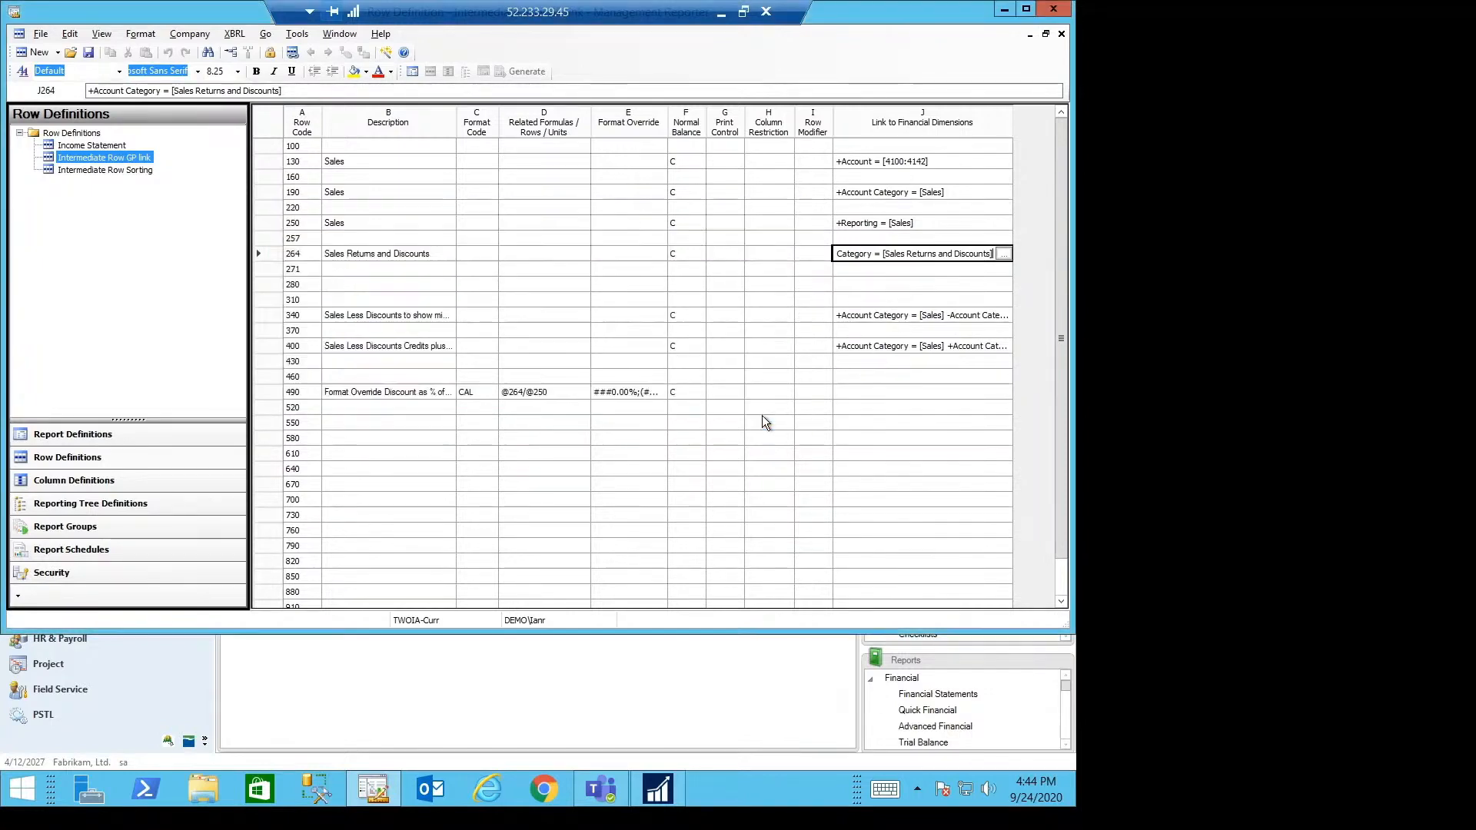
Inspect how row 340 subtracts the Sales Returns and Discounts category from Sales in its dimension link.
double_click(864, 315)
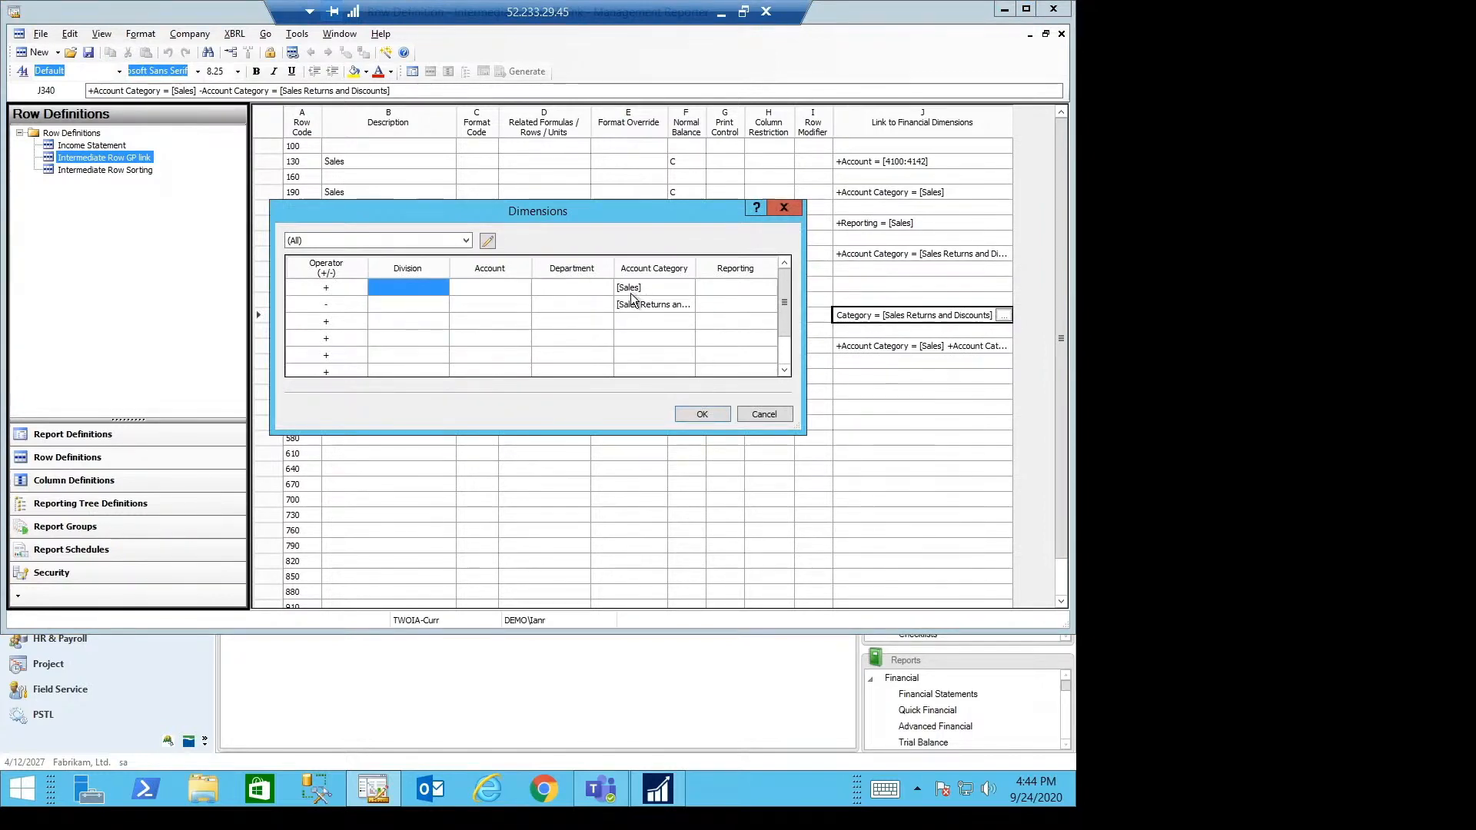
click(644, 306)
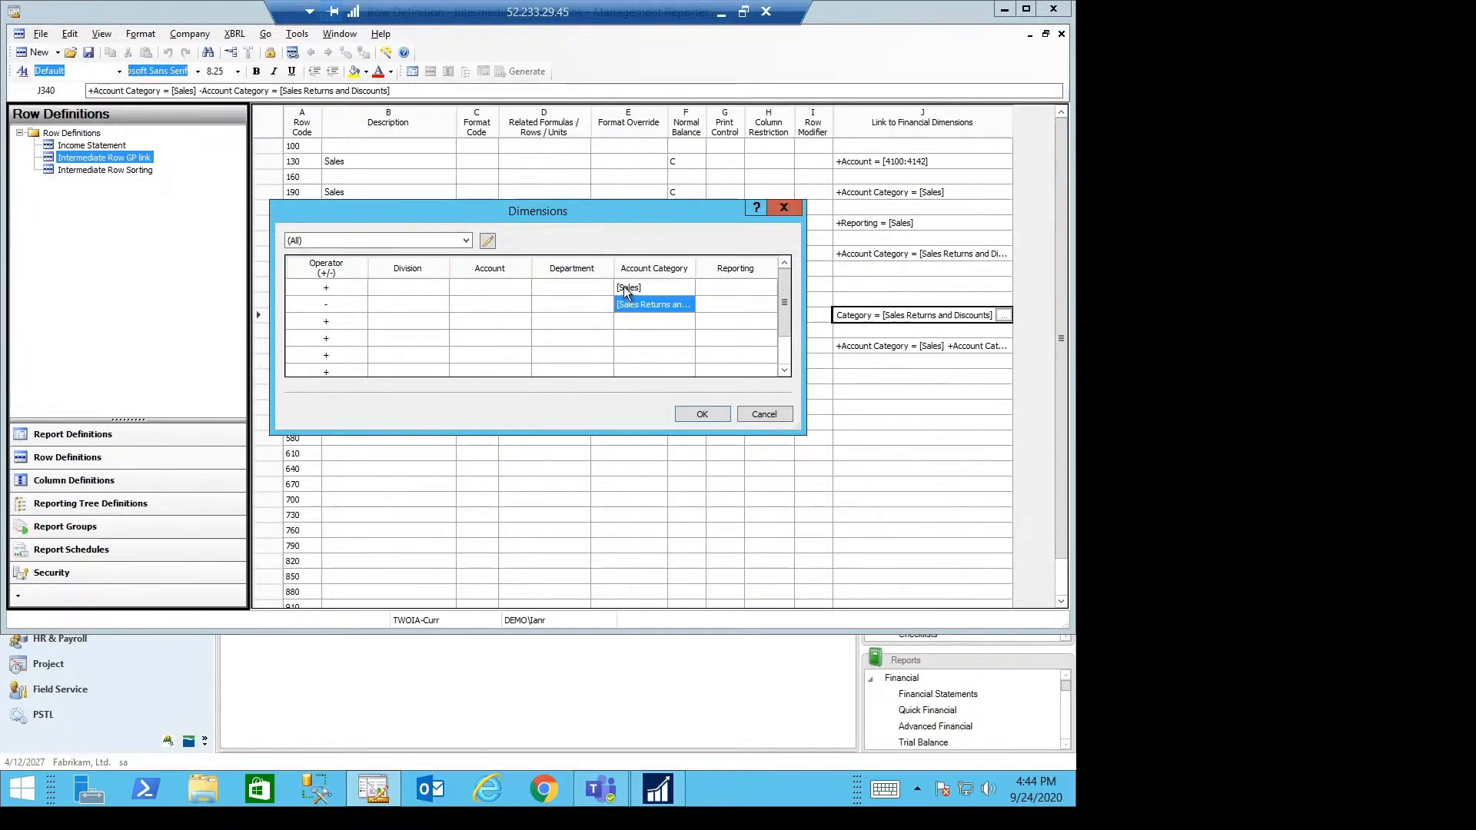
click(764, 414)
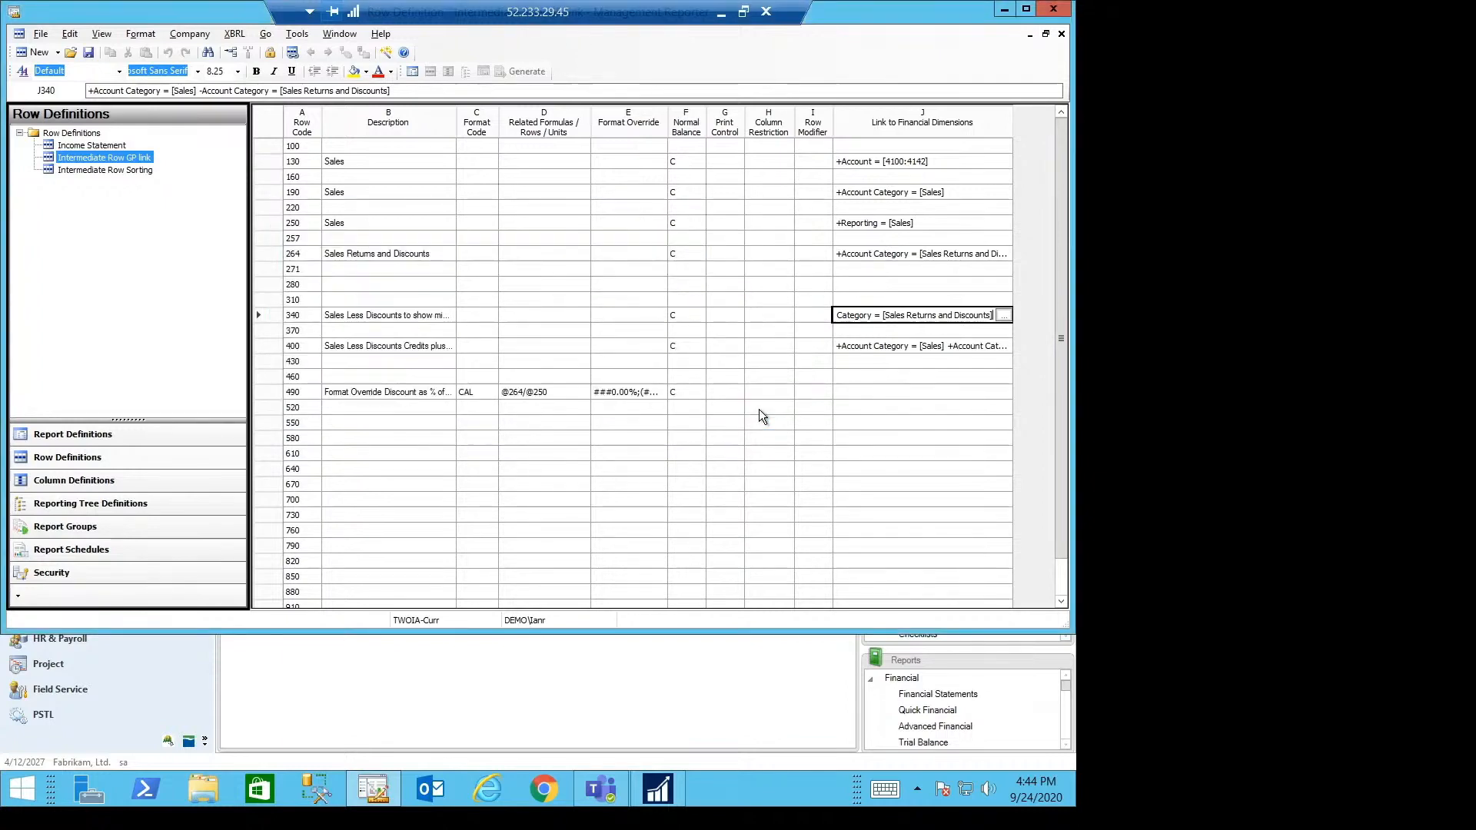
Inspect the two account categories in row 400's dimension link and the plus operator of the second one.
click(935, 346)
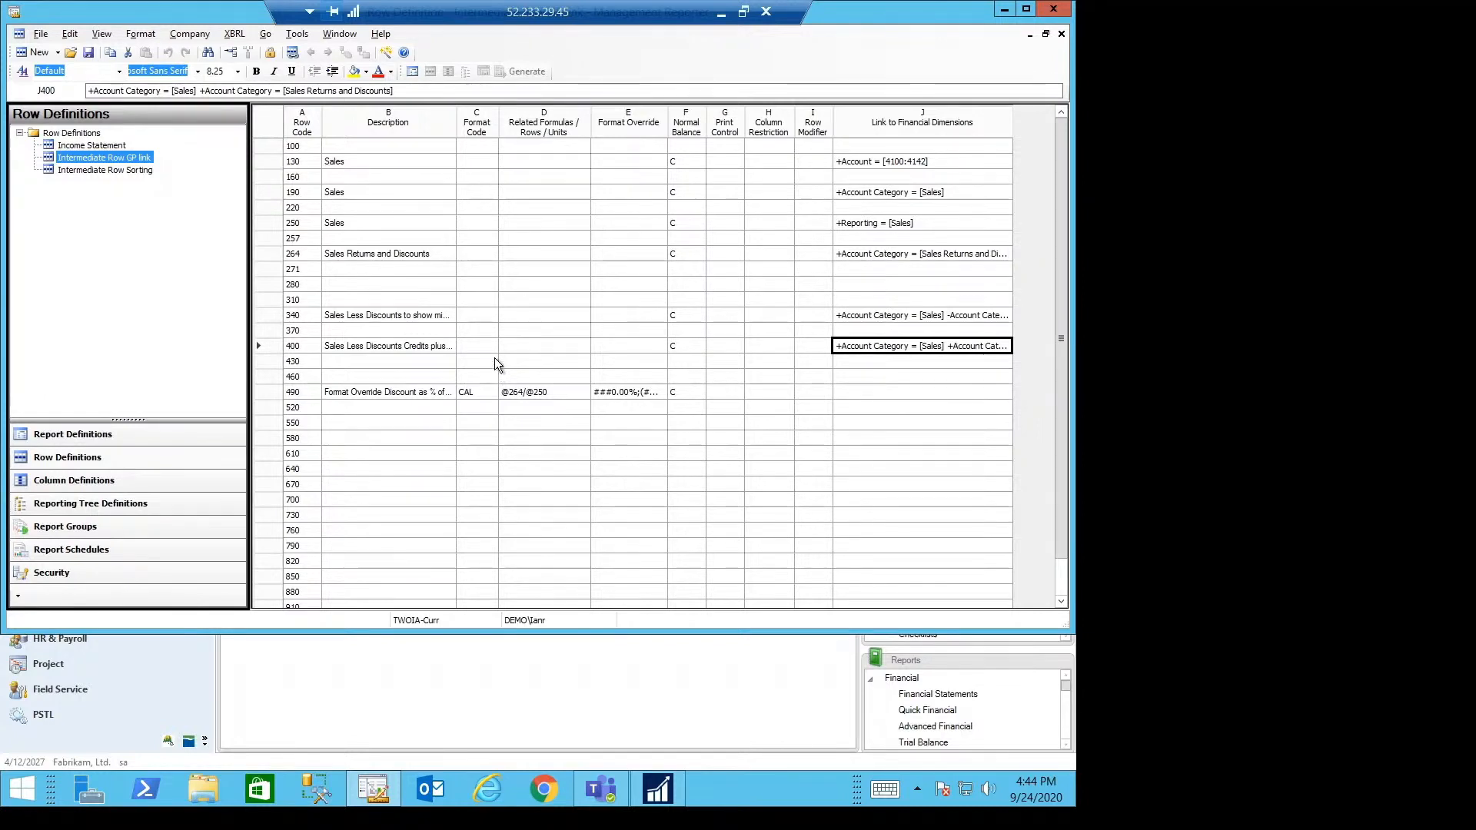
double_click(880, 346)
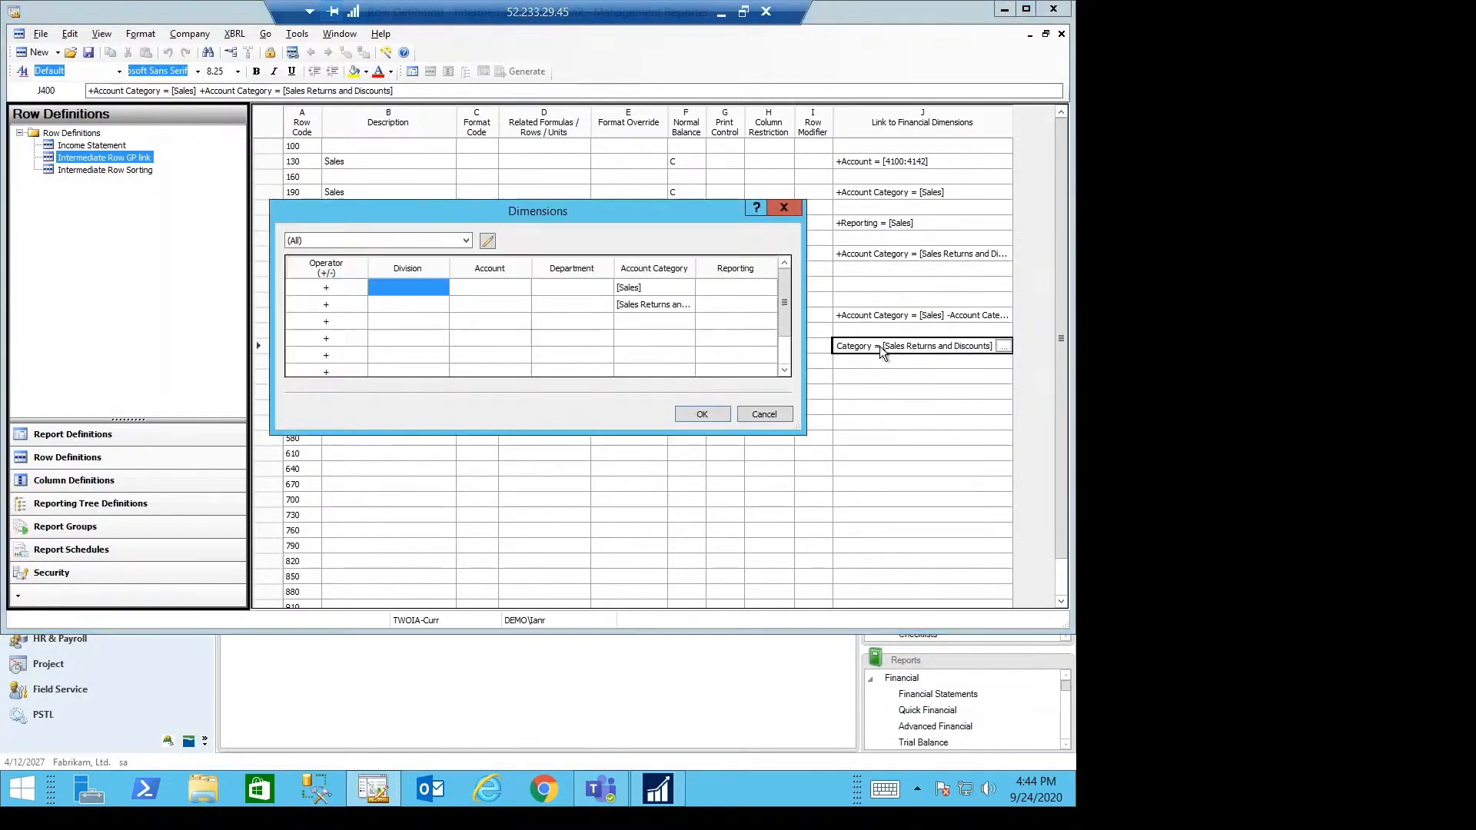
click(642, 306)
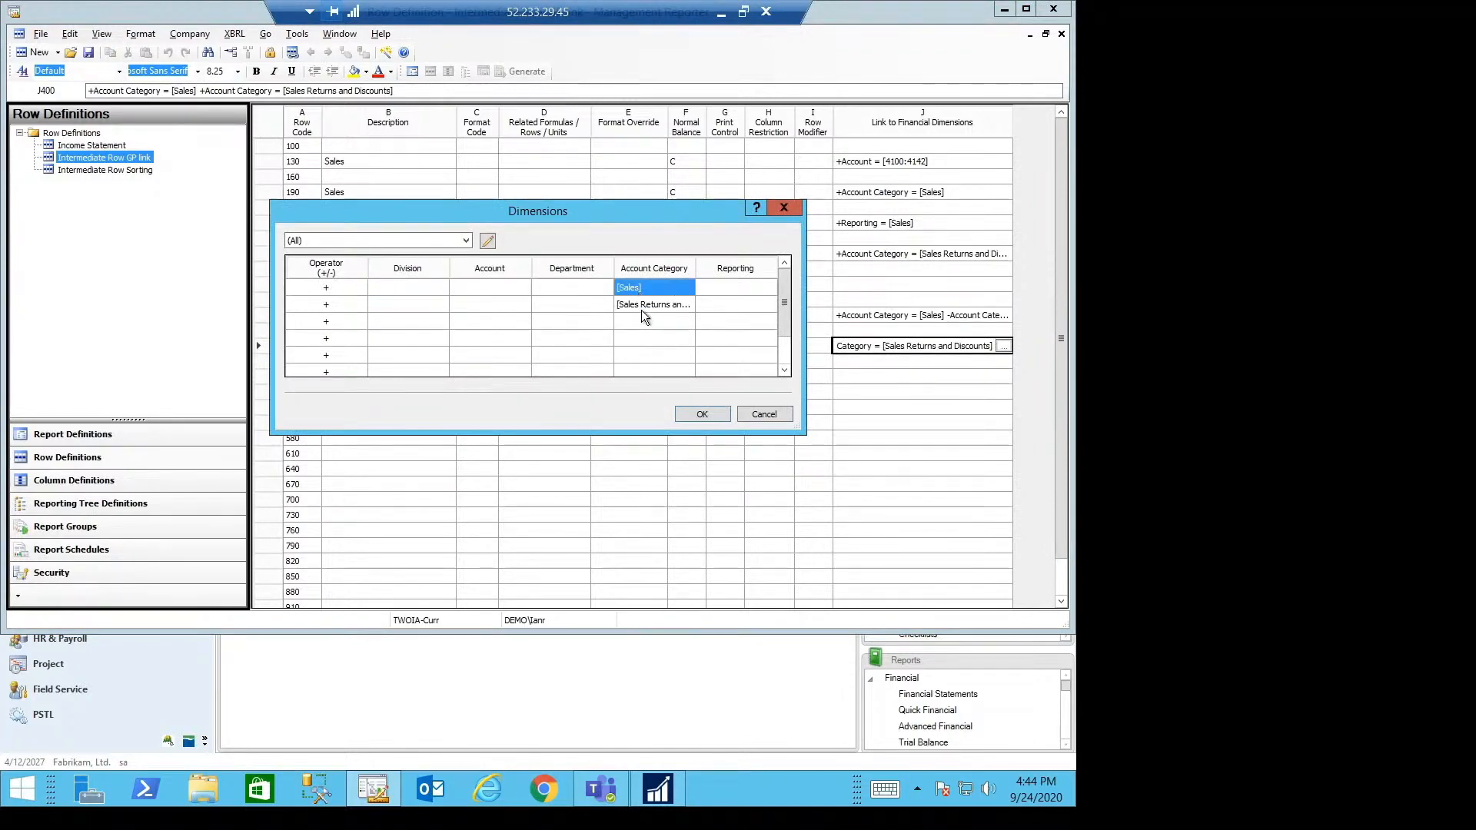
click(330, 304)
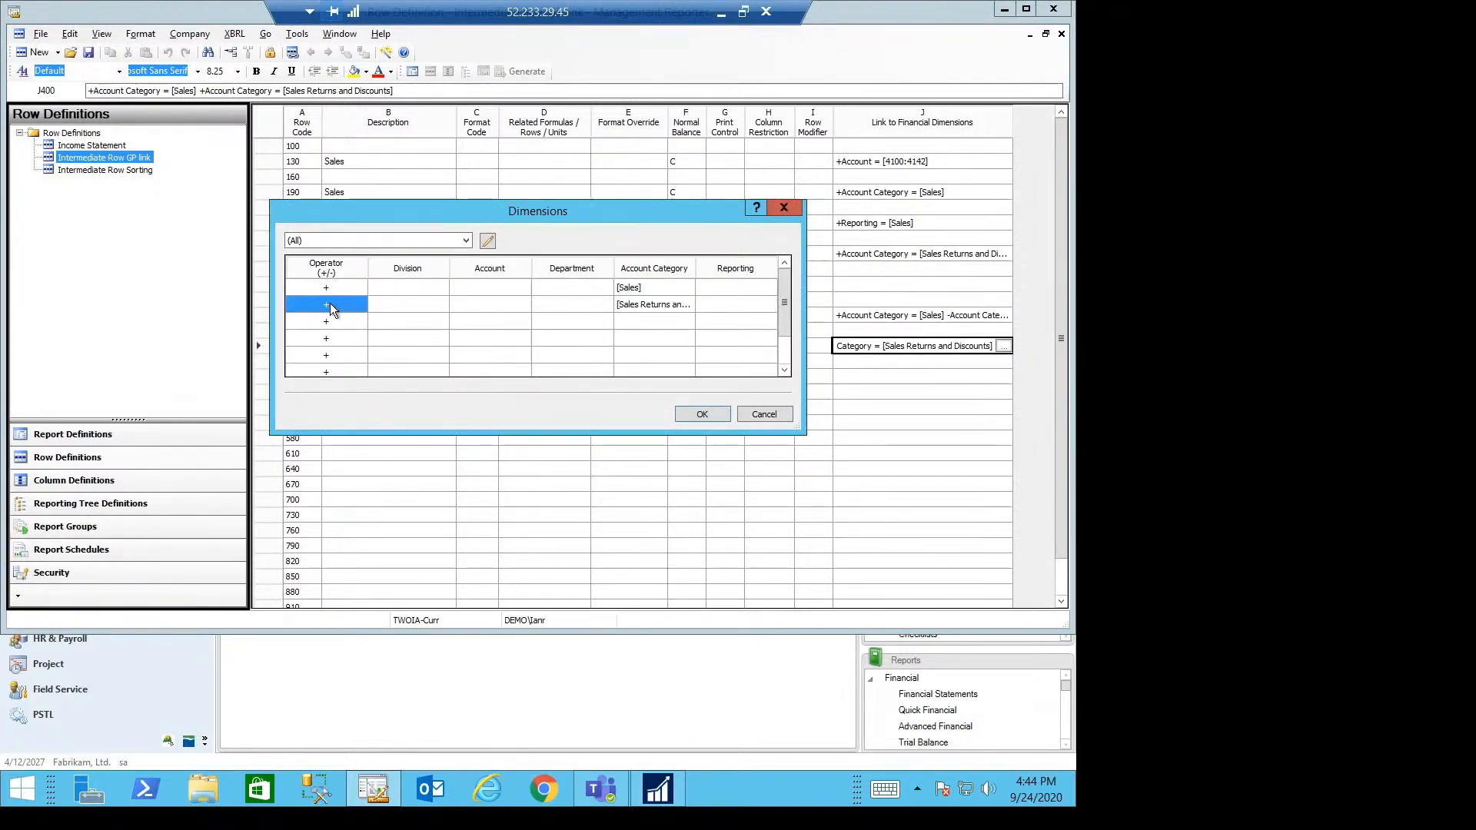
click(702, 414)
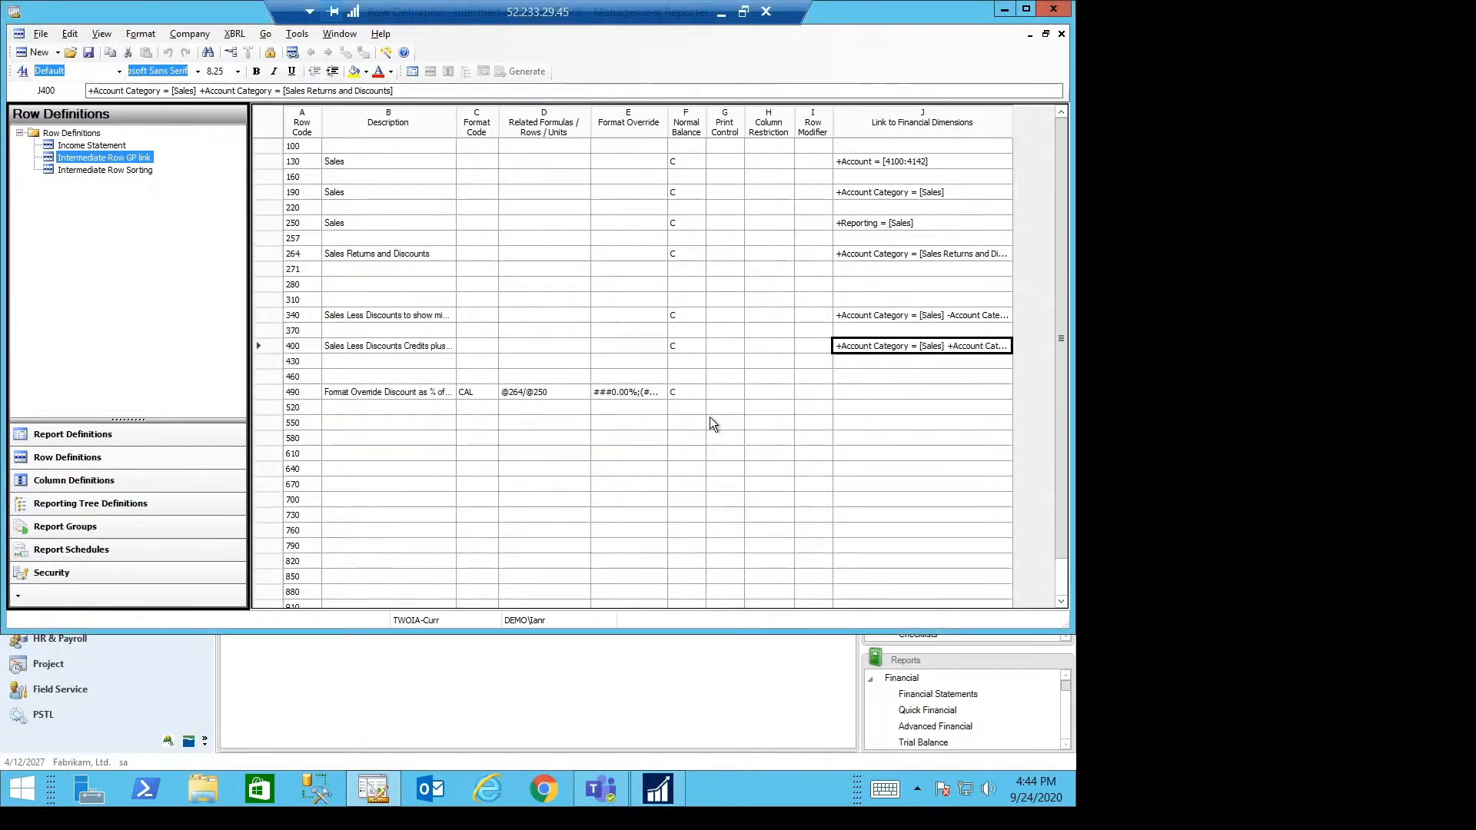
Examine row 490's CAL format code, its related formula with the referenced rows 264 and 250, and its custom format override.
click(517, 394)
click(471, 394)
click(537, 394)
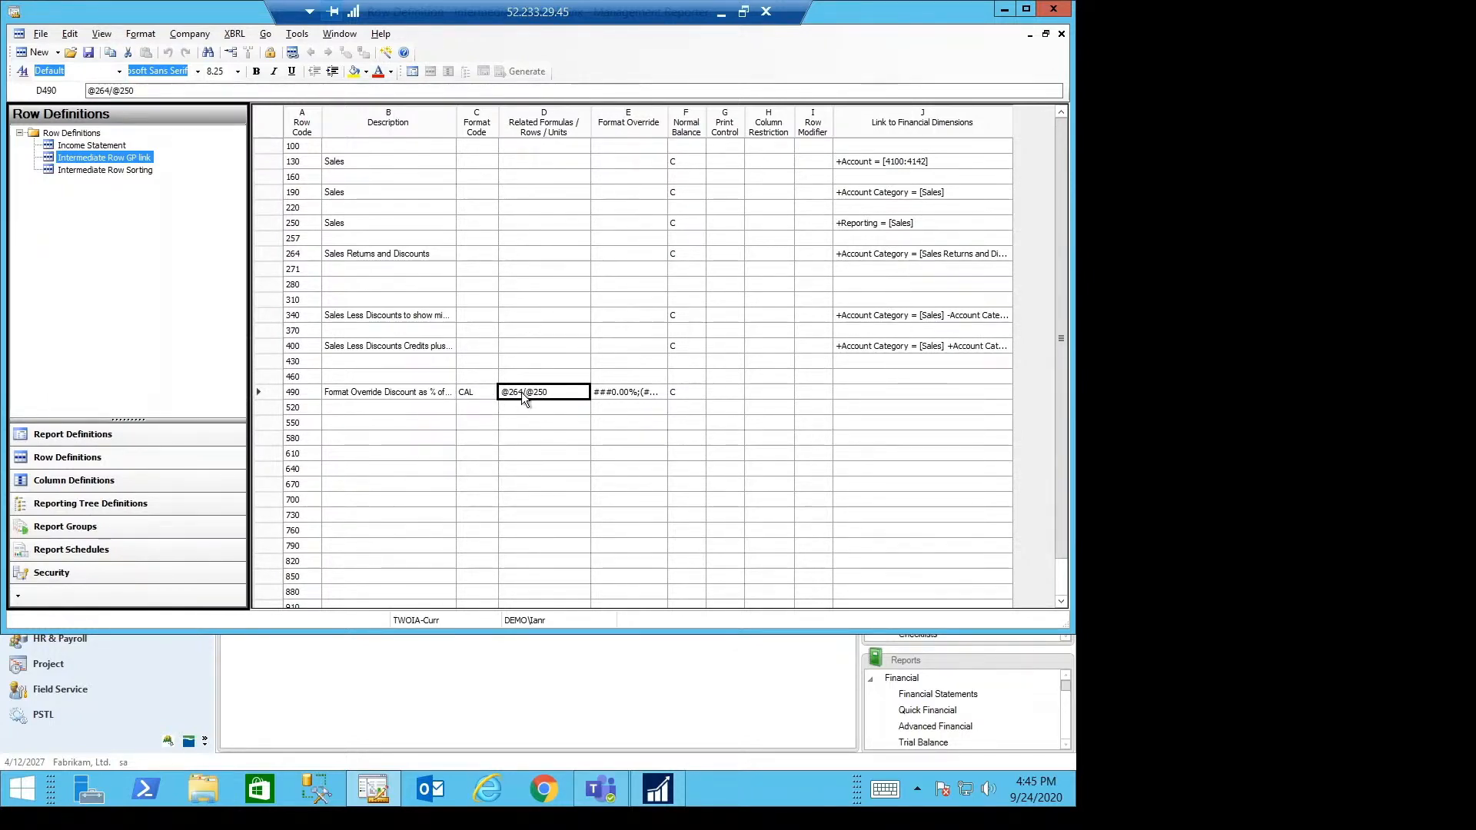
click(363, 260)
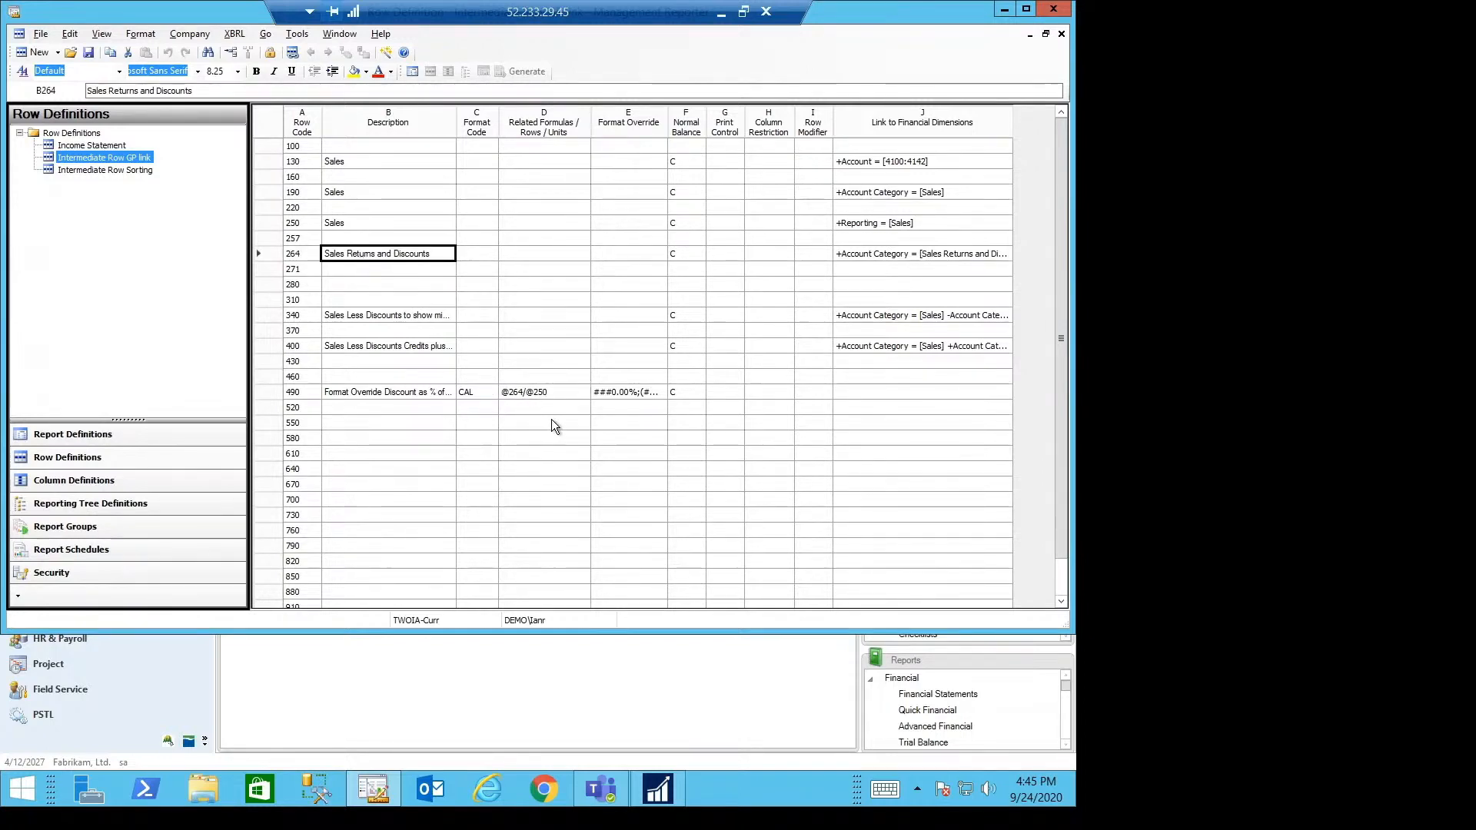
click(542, 395)
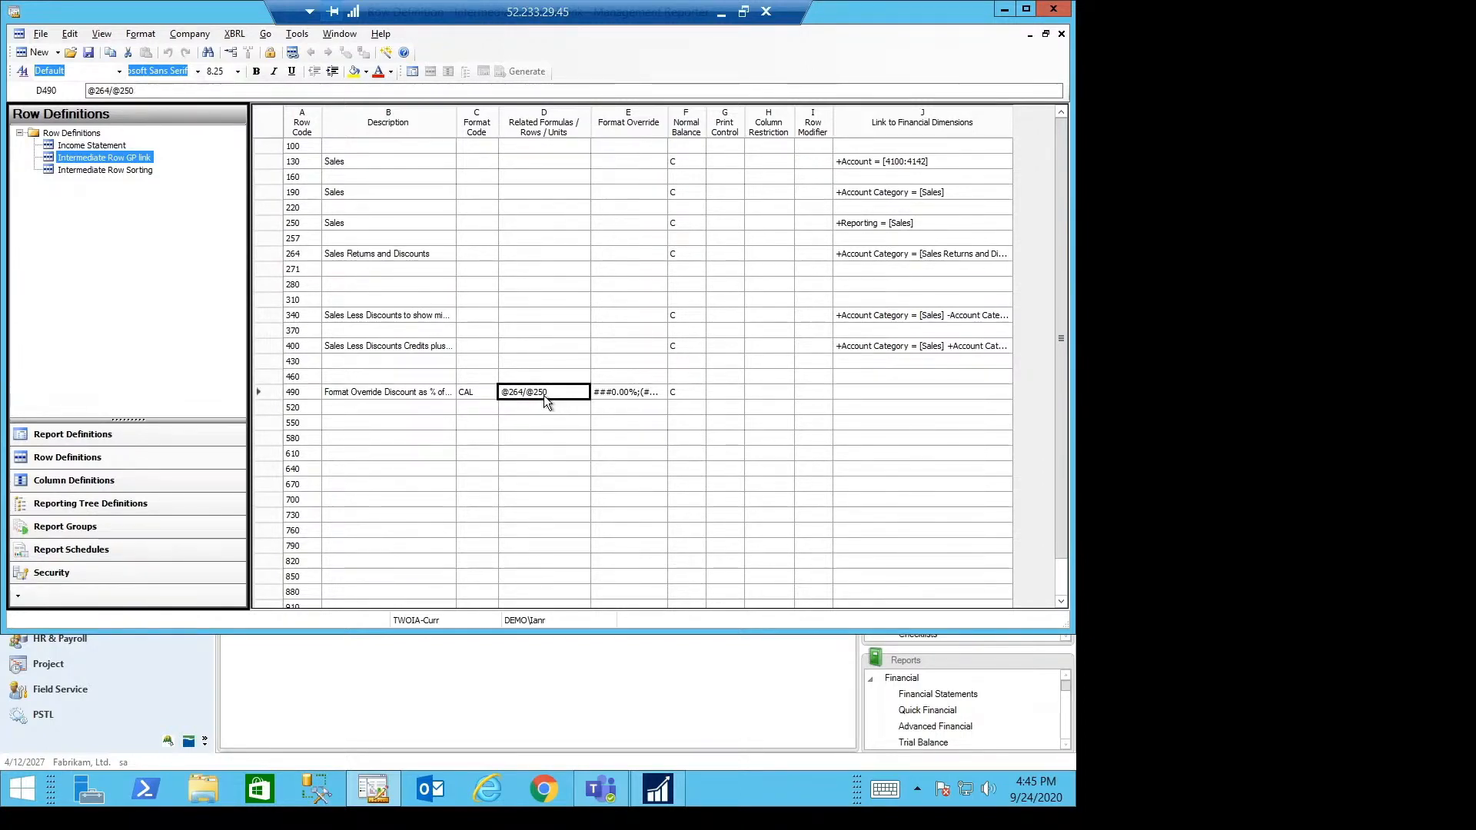
click(347, 228)
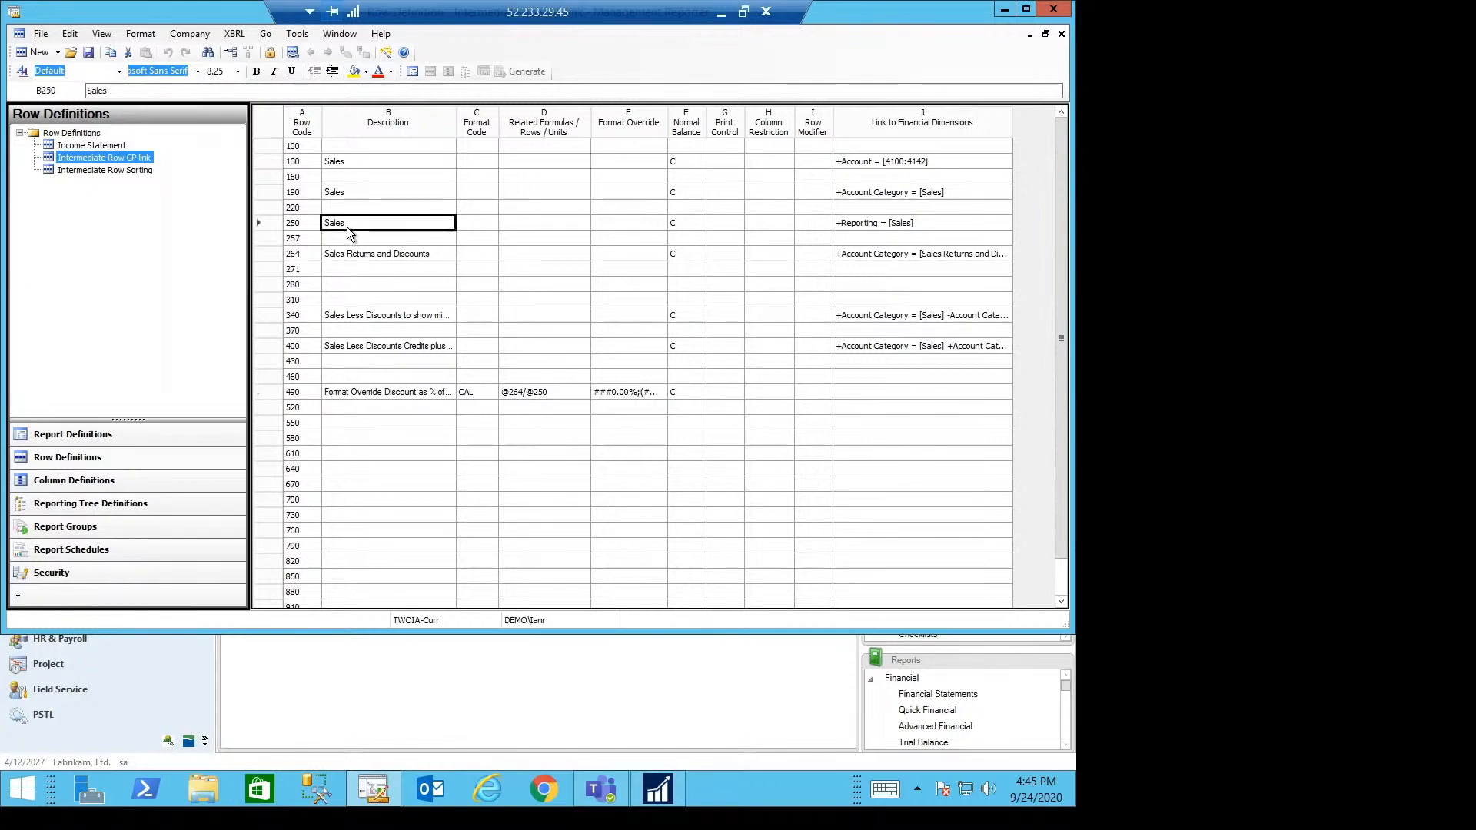
double_click(629, 394)
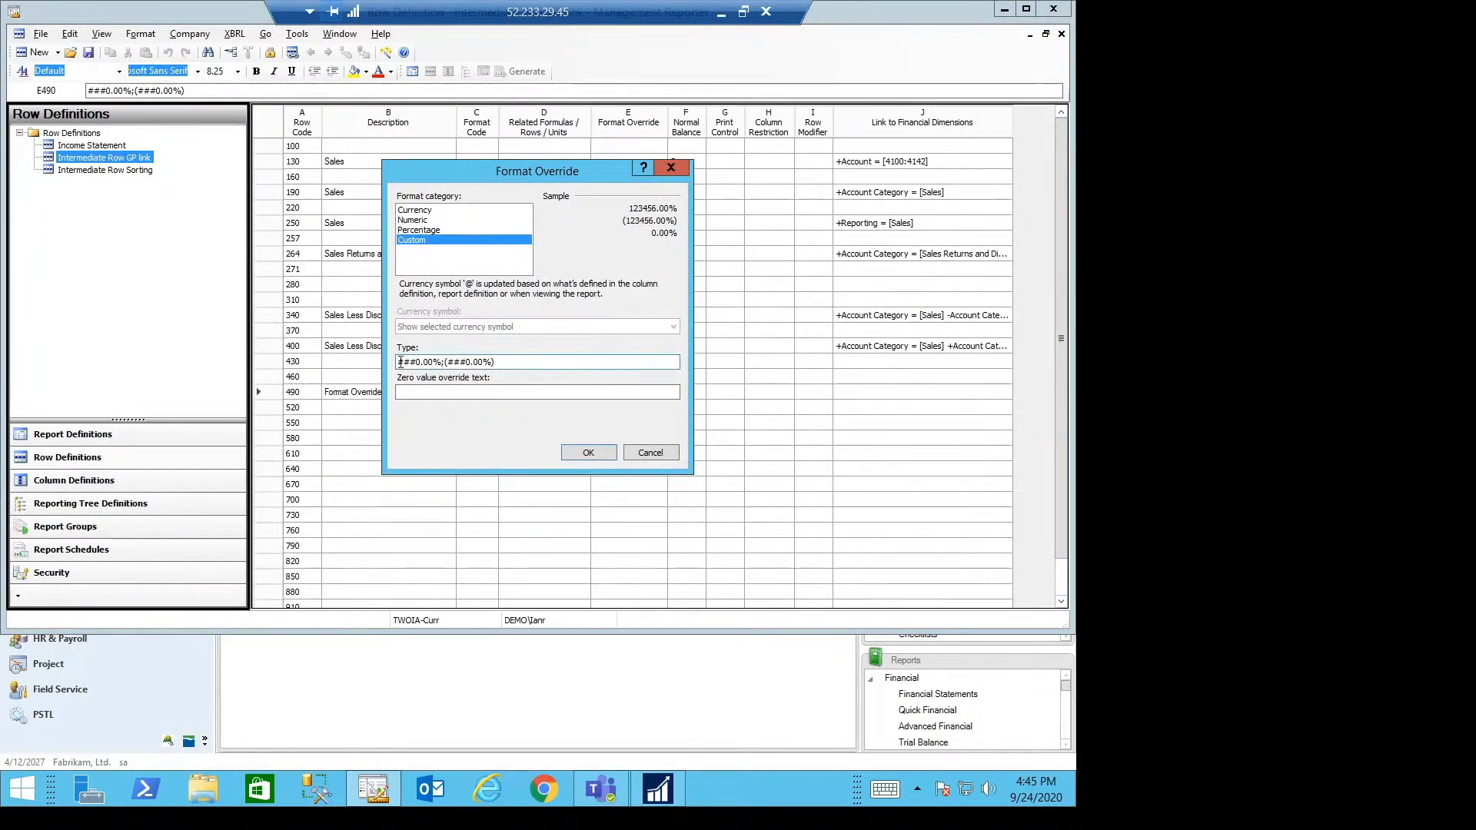
click(608, 457)
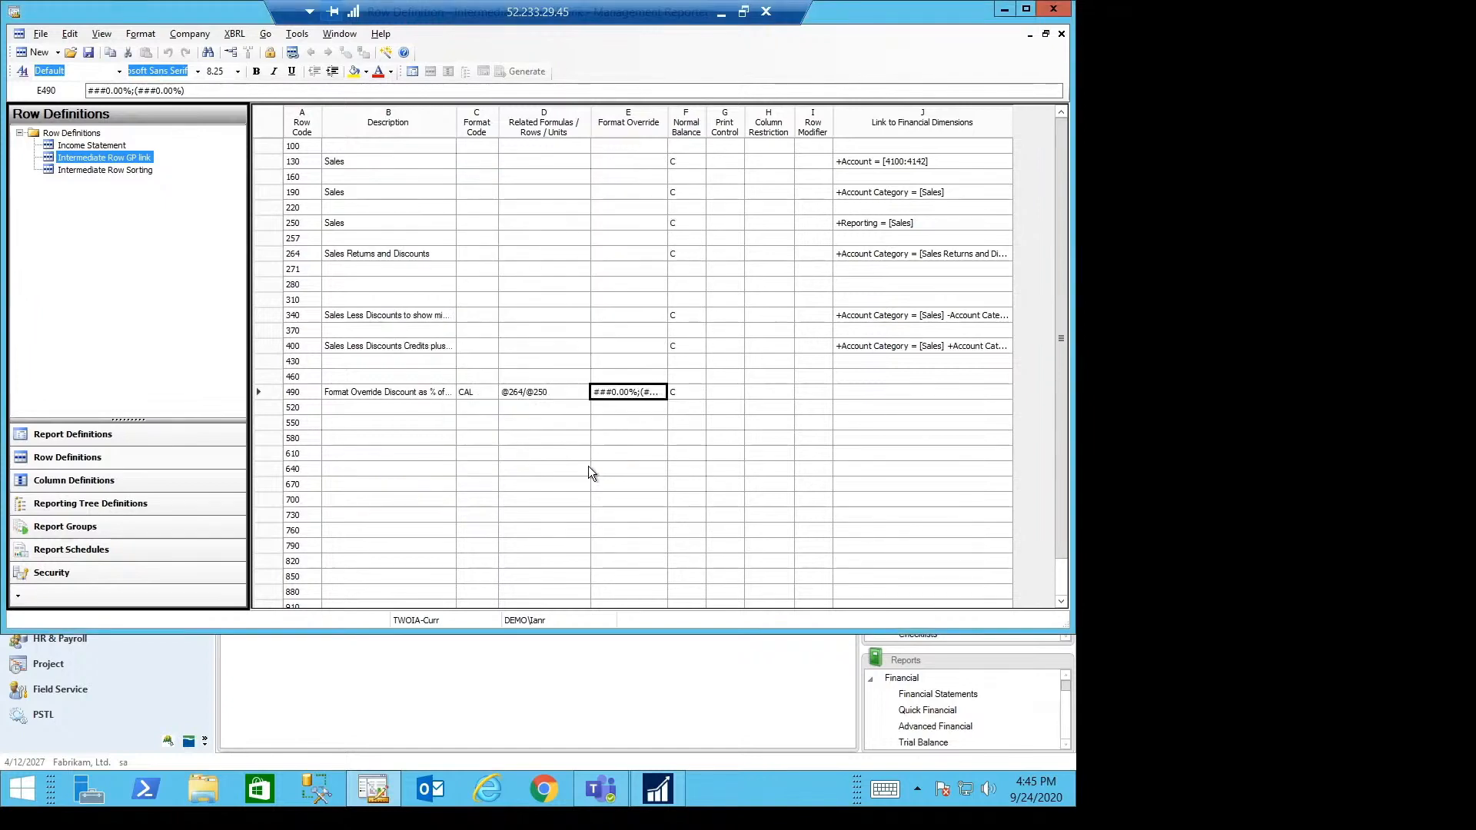
Close the row definition and set the Intermediate Row Link report's base period to 4 and base year to 2027.
click(1061, 34)
click(478, 442)
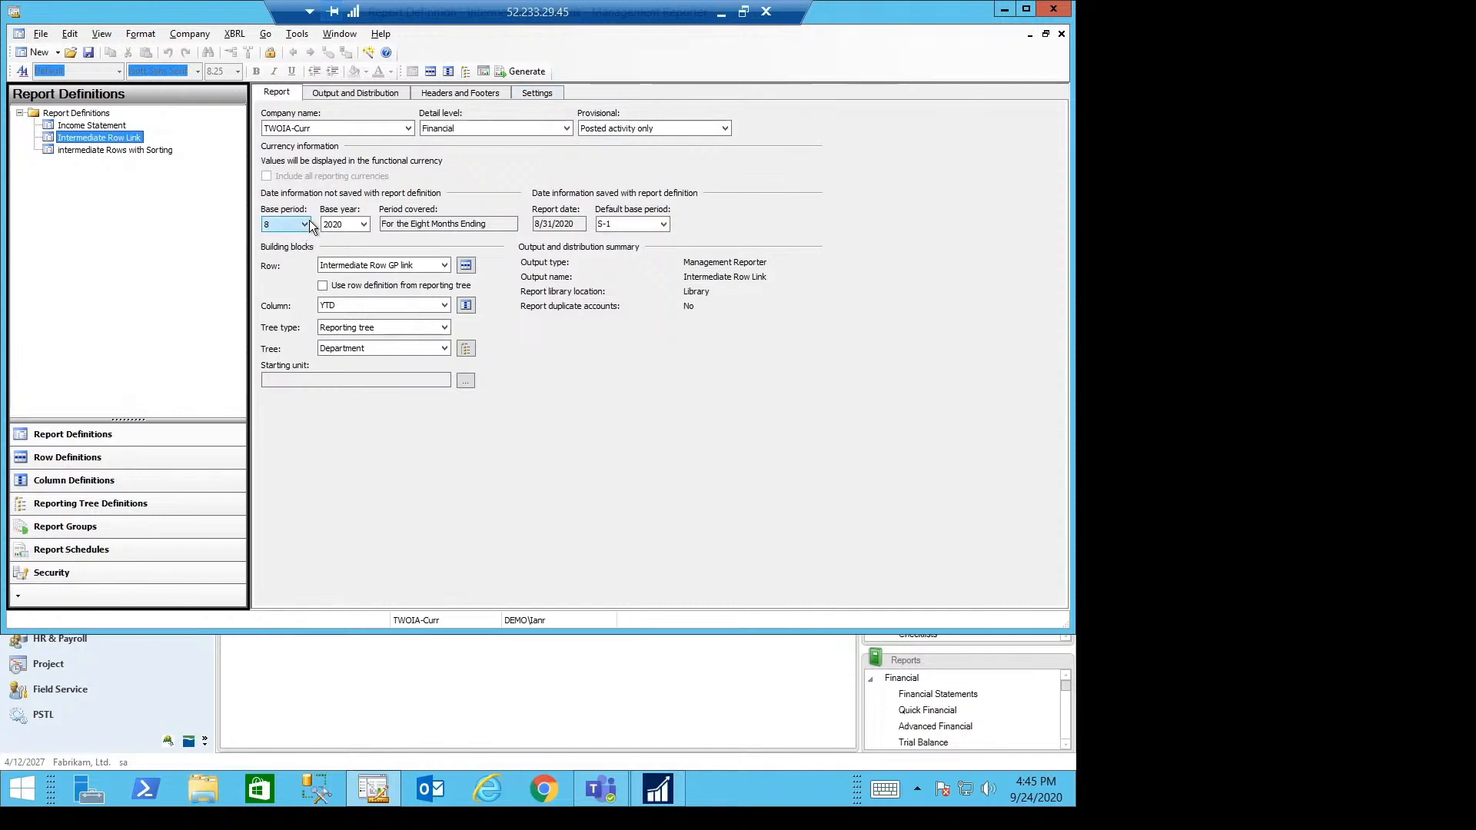
click(306, 223)
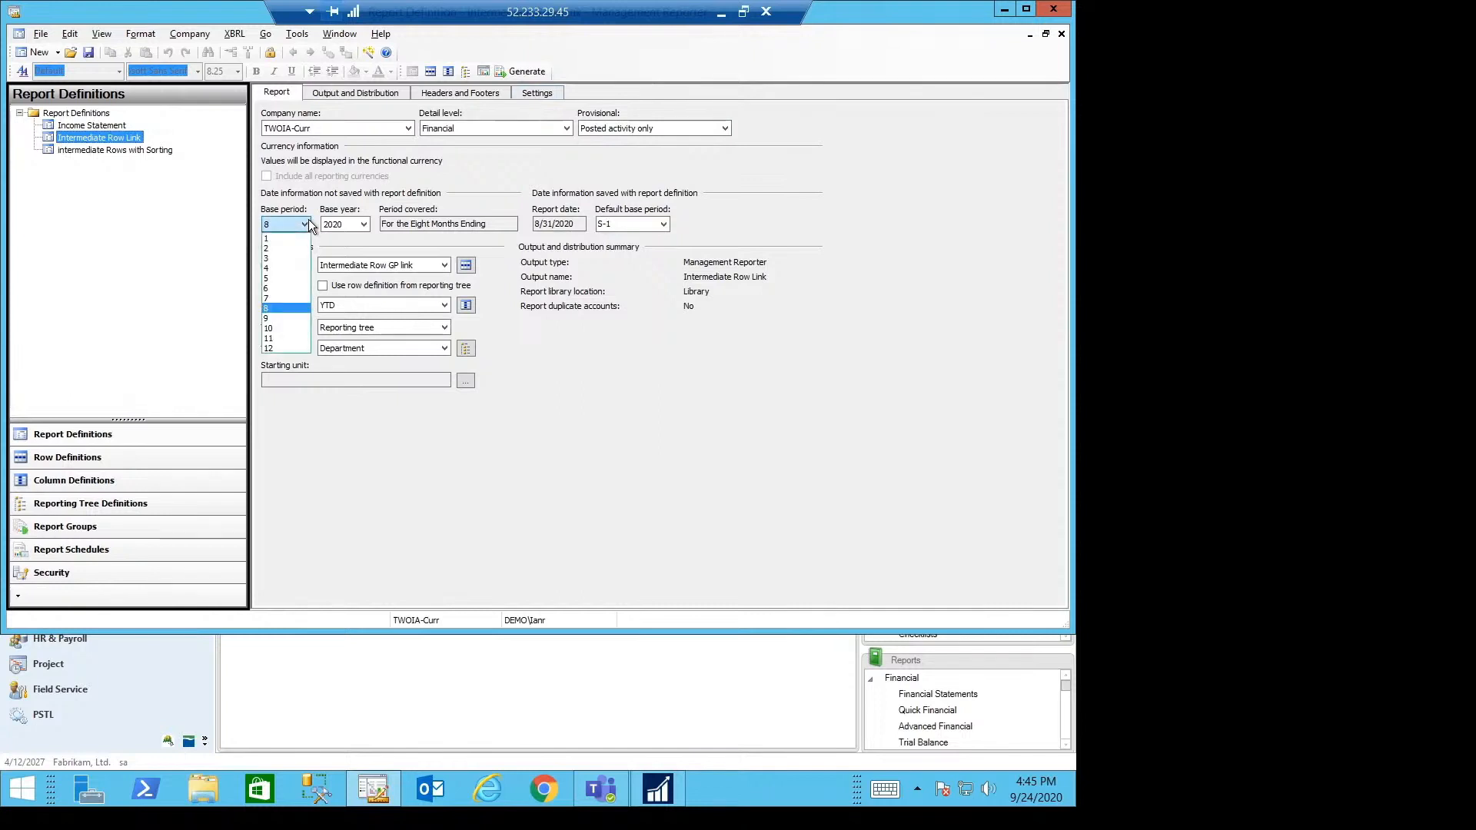
click(270, 268)
click(361, 225)
click(332, 309)
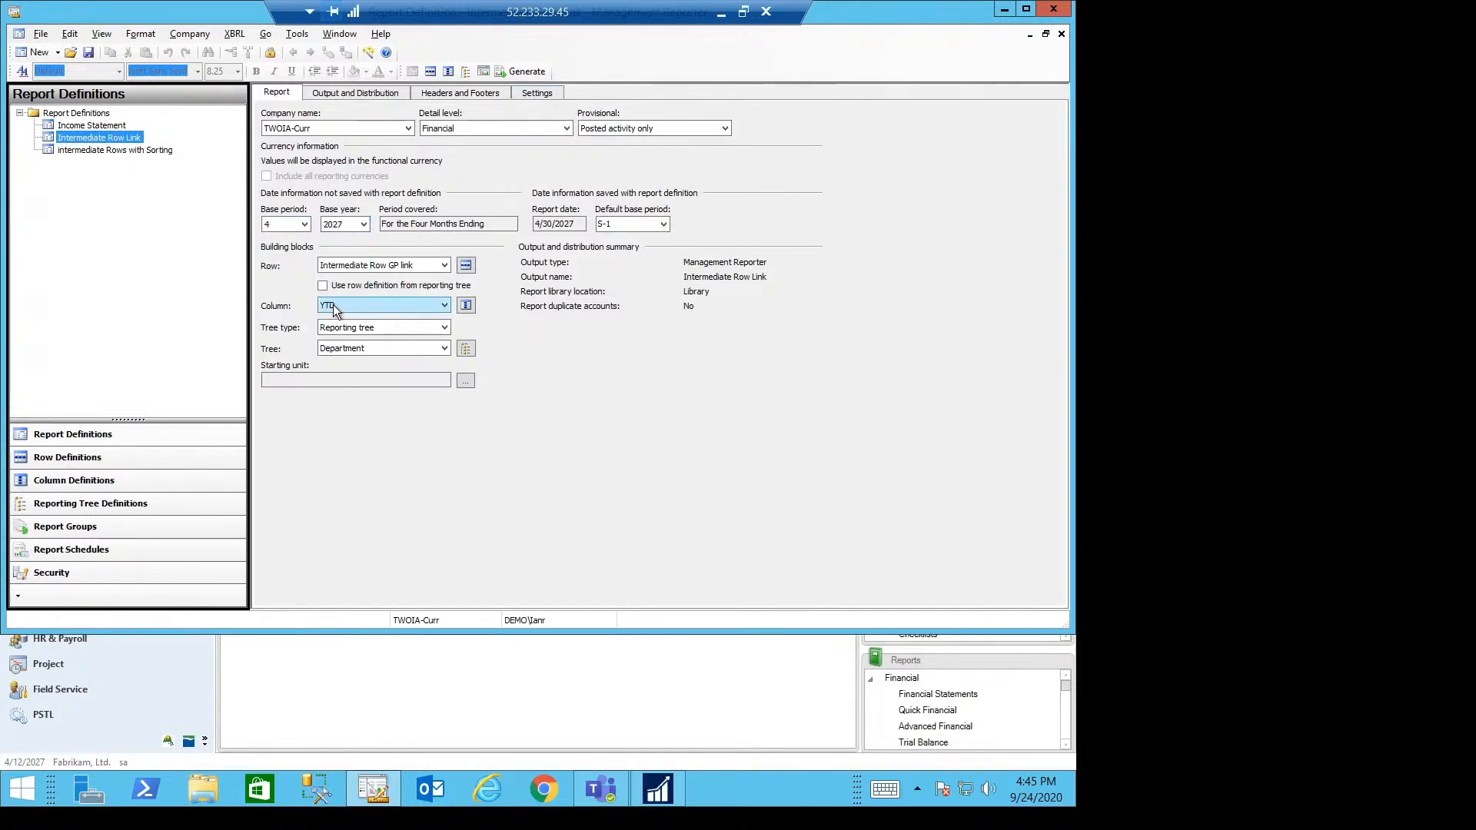
Generate the Intermediate Row Link report for all reporting units of the department tree.
click(522, 71)
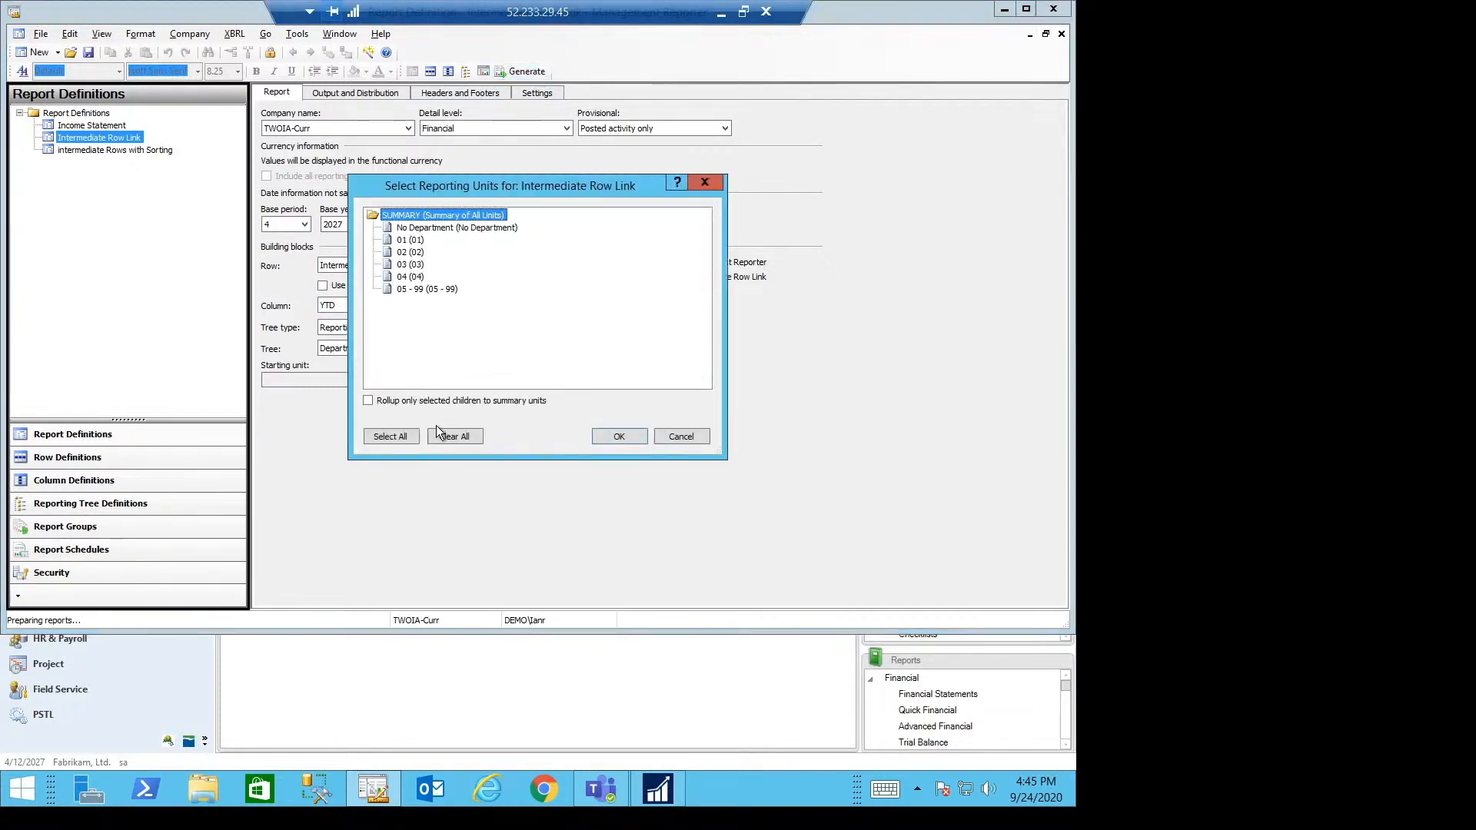
click(399, 436)
click(619, 437)
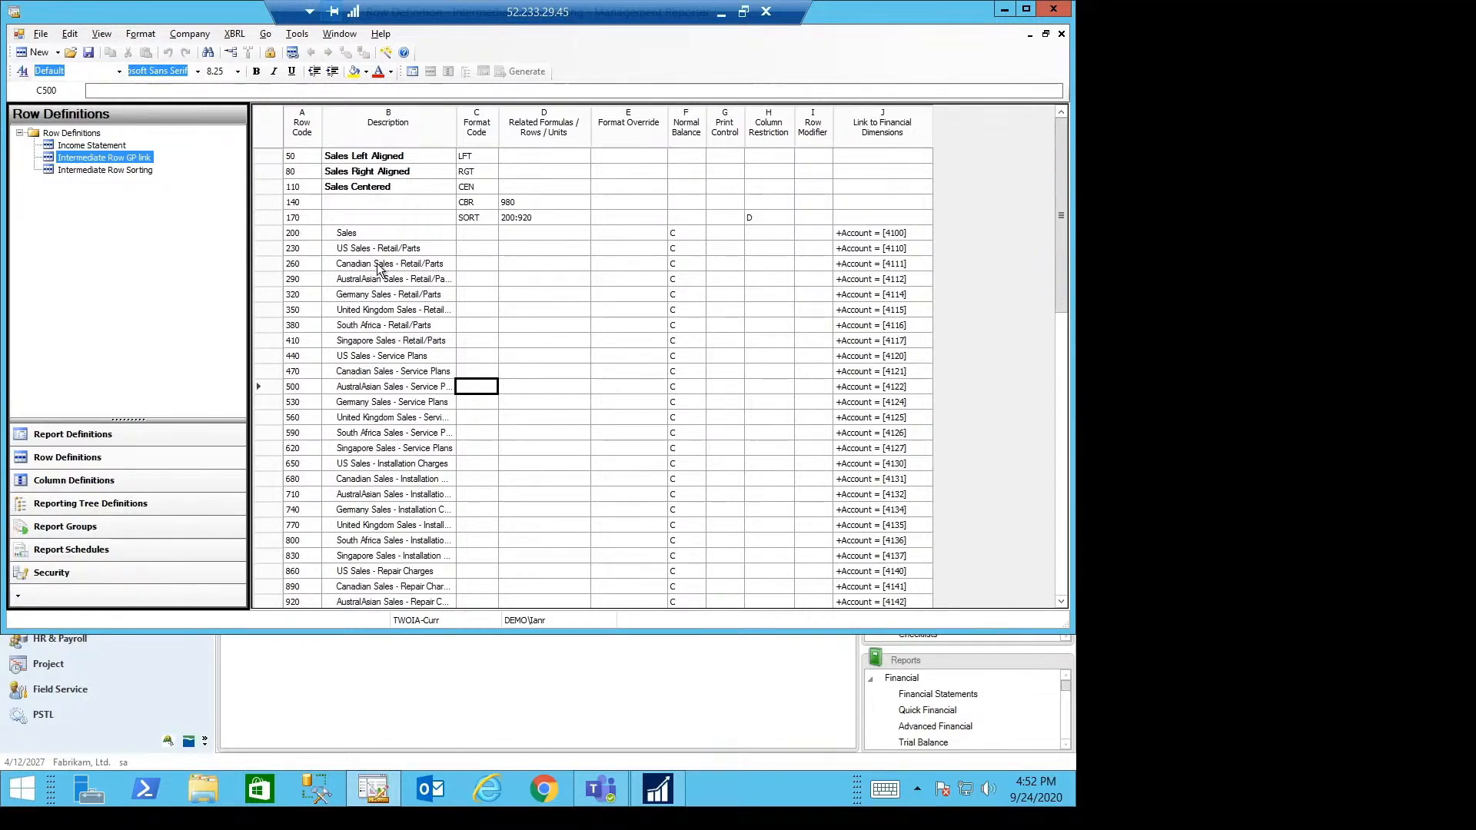
Examine the row definition's format codes down to the COLUMN break in row 1100 and the REM remarks in rows 1130 and 1160.
click(514, 371)
scroll(514, 370, down, 8)
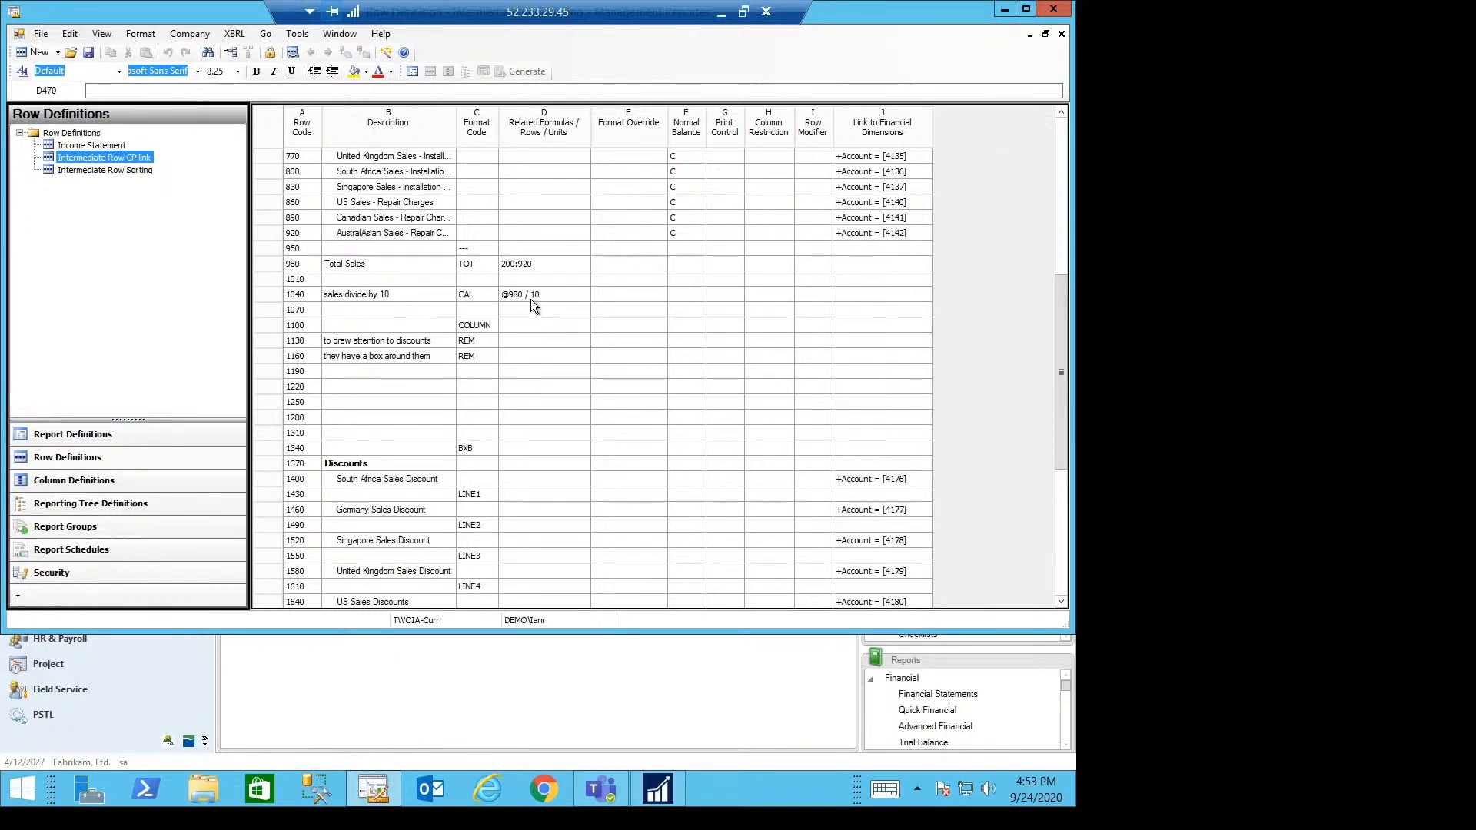
click(474, 331)
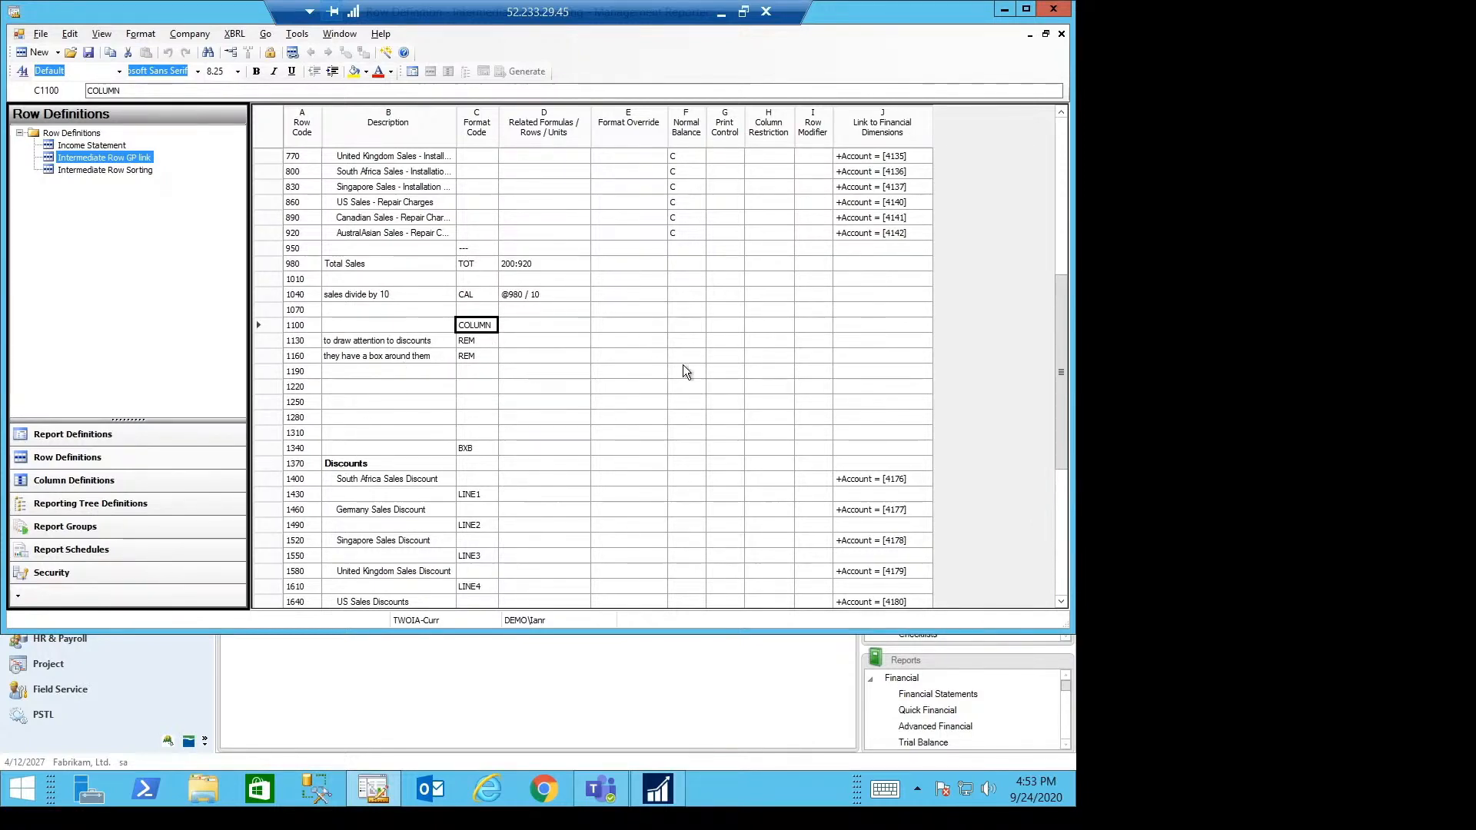
click(470, 339)
click(475, 356)
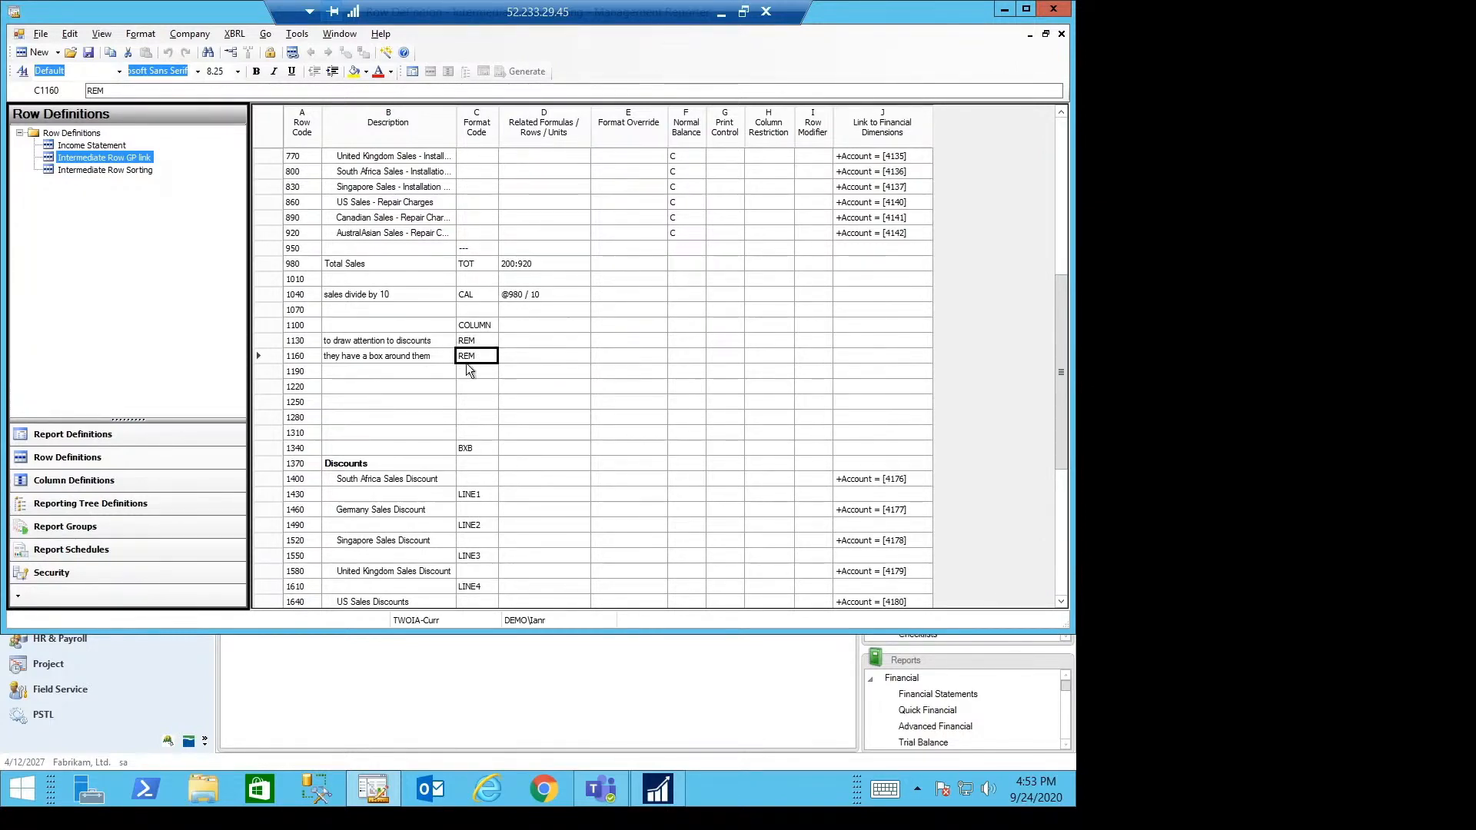
Inspect the Discounts section's format codes: BXB in row 1340, LINE1 to LINE5, TOT in row 2000 and BXC in row 2030.
scroll(538, 467, down, 3)
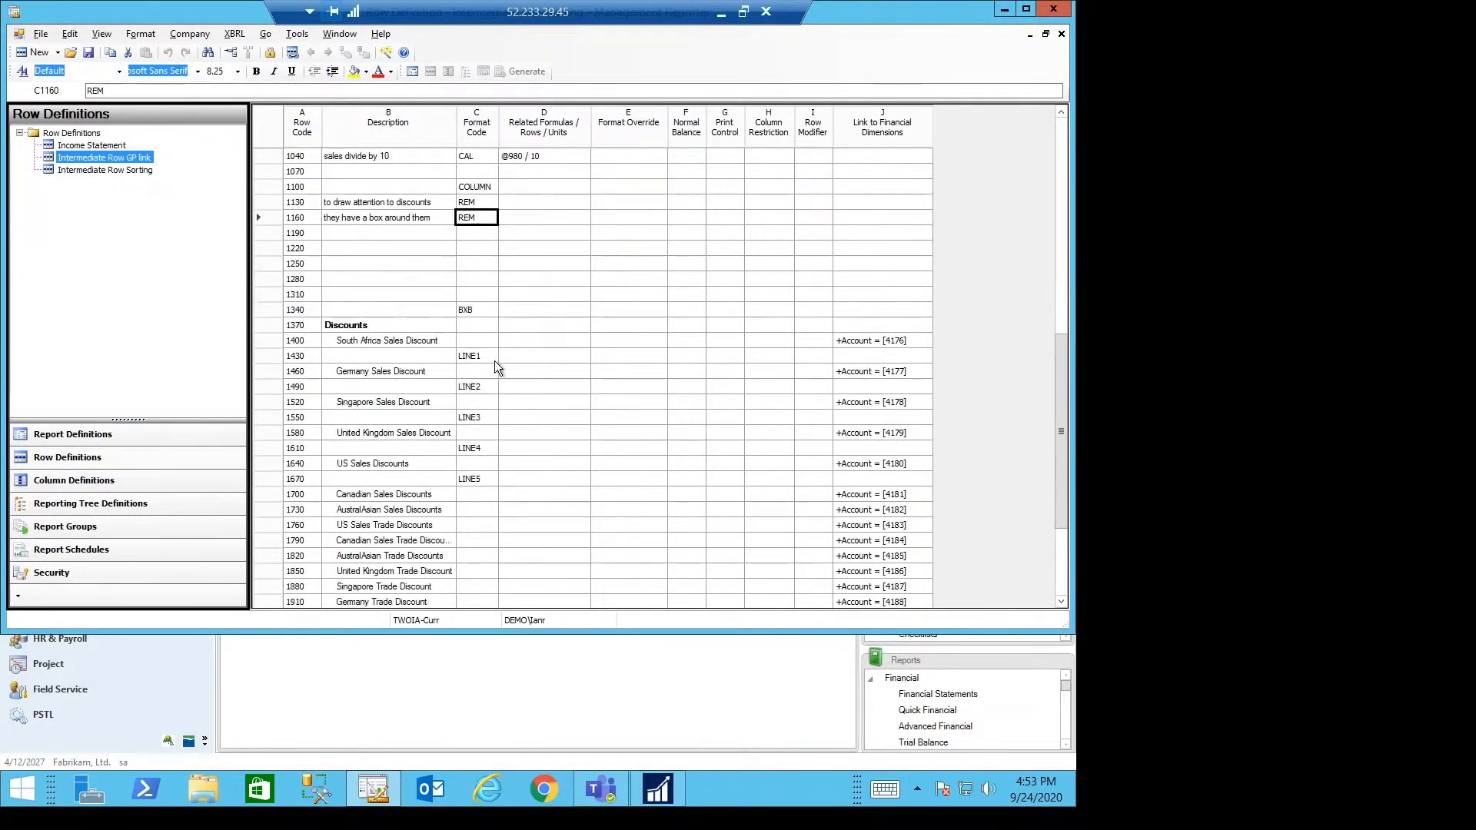
click(469, 311)
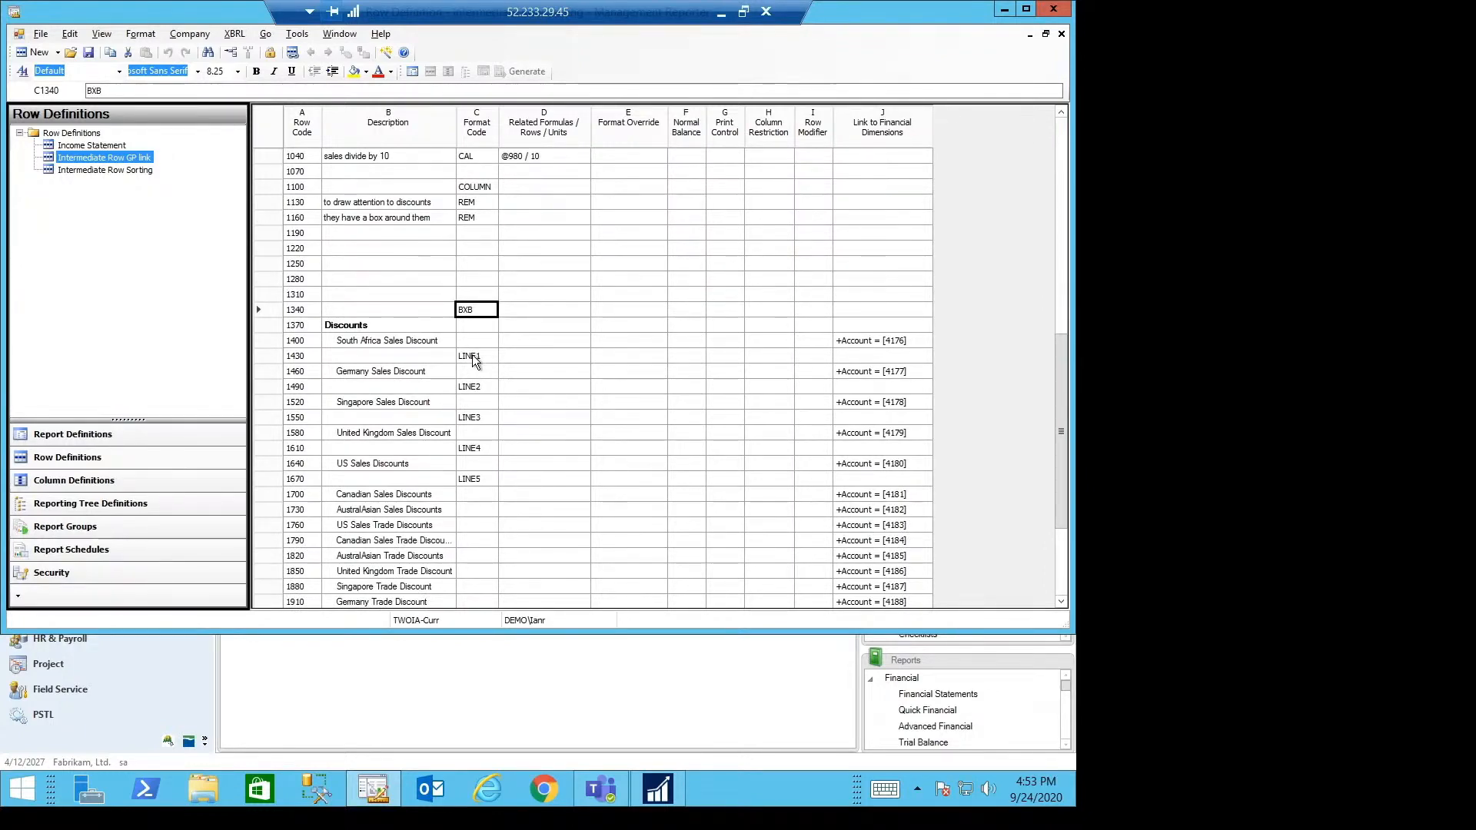
click(470, 354)
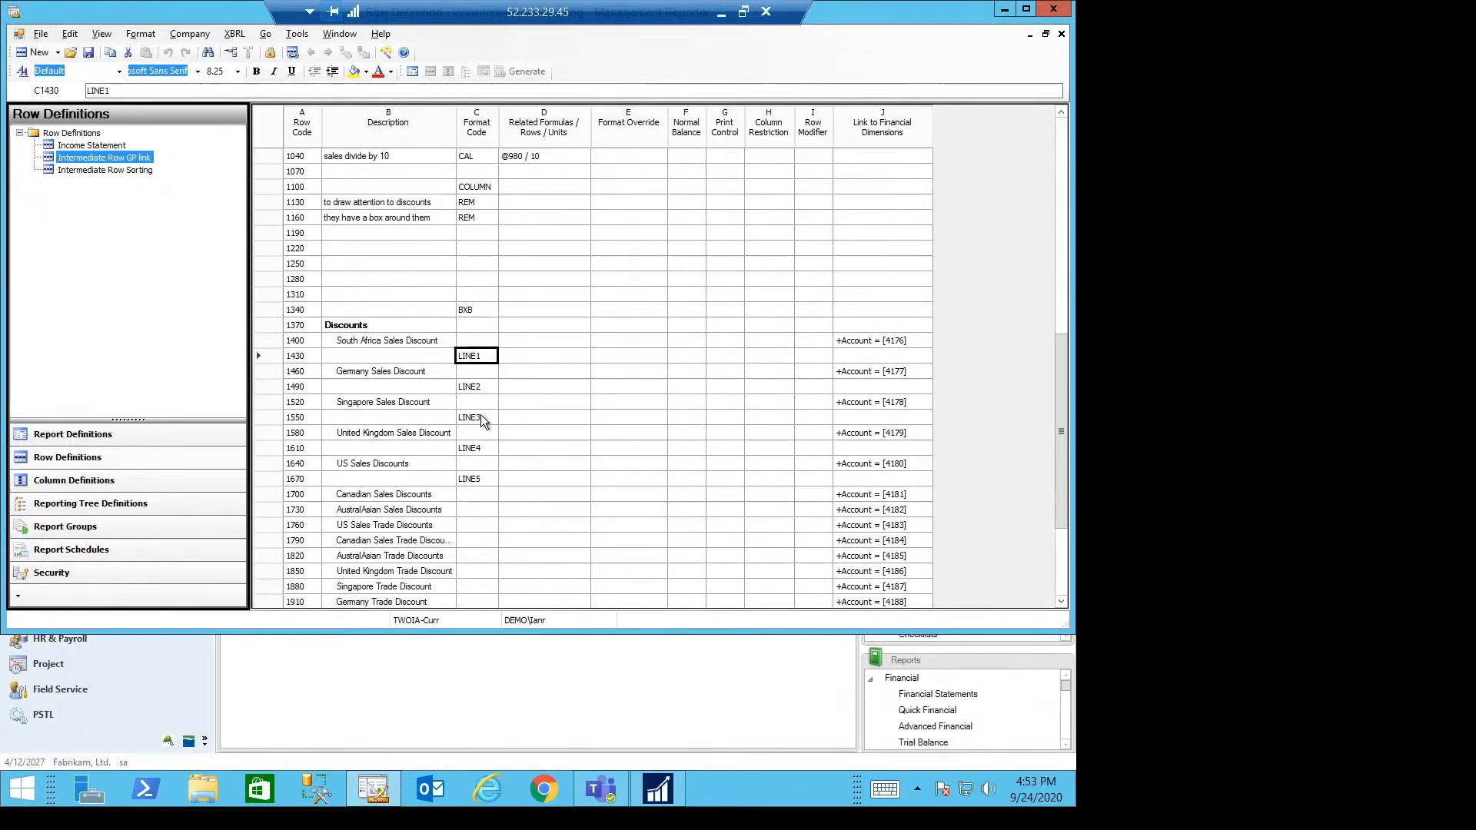
click(473, 478)
scroll(473, 478, down, 4)
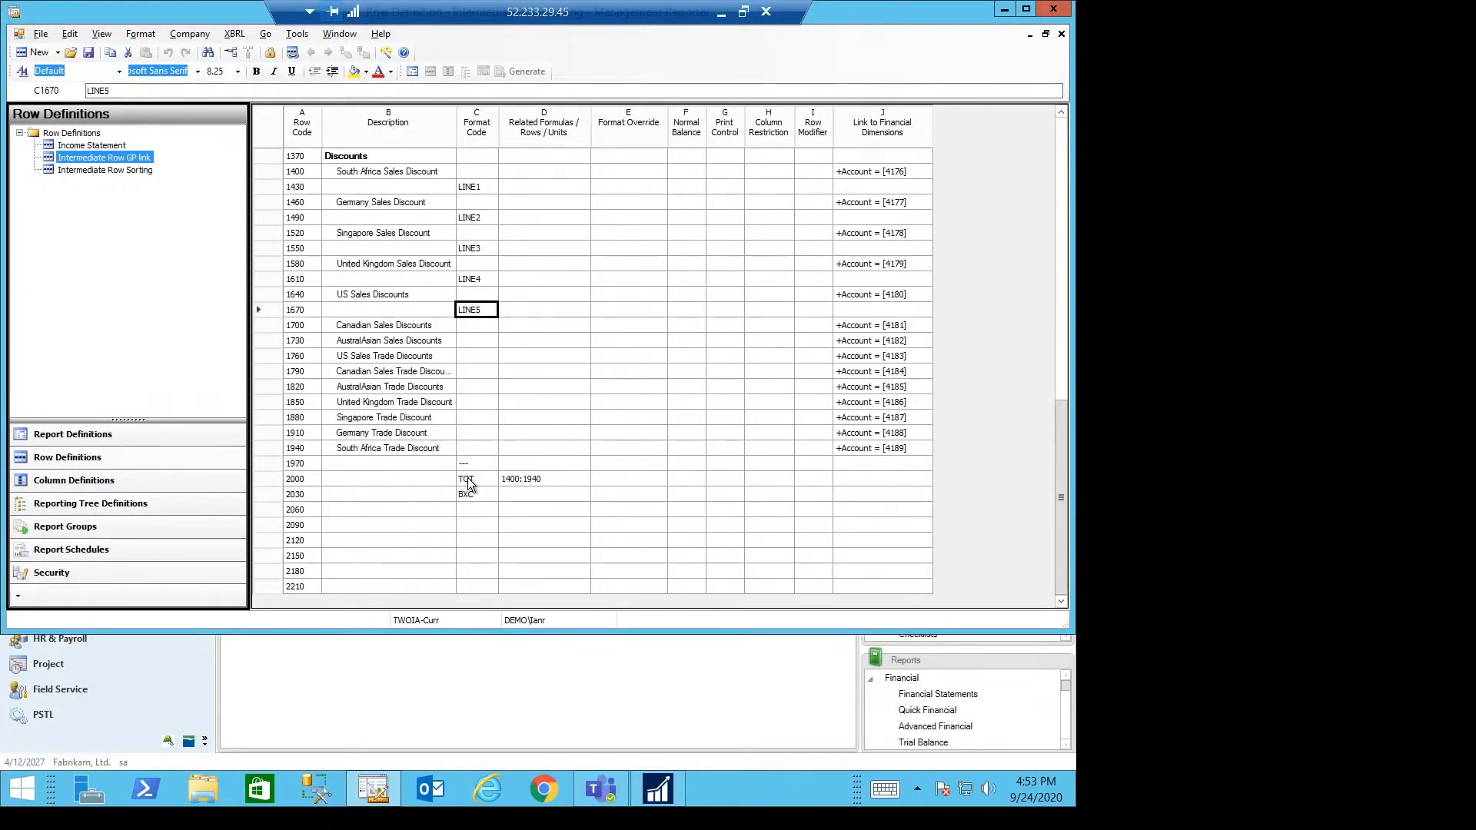
click(468, 478)
click(469, 494)
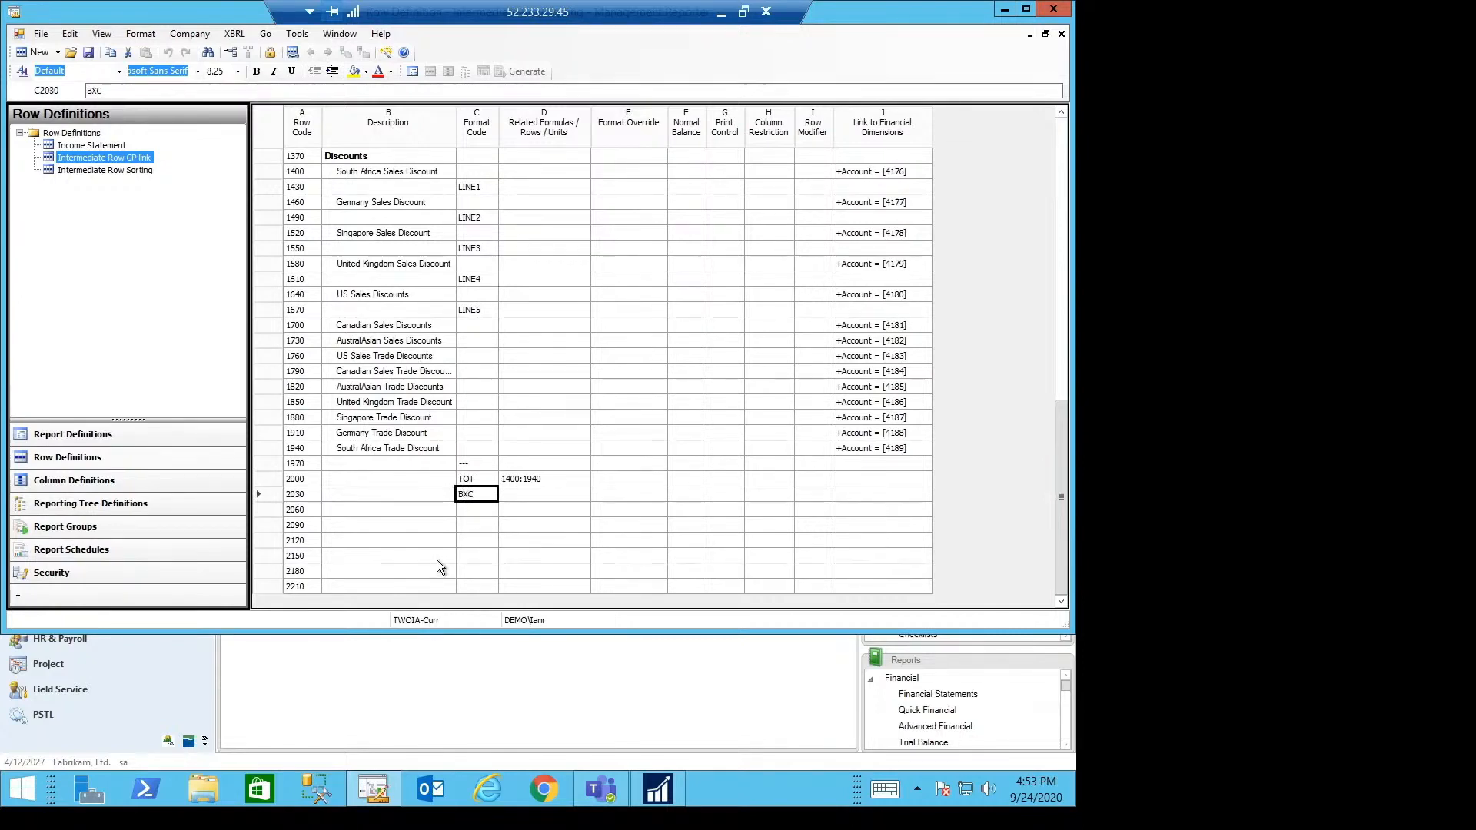
Close the row definition and set the report with sorting to base period 4 and base year 2027.
click(1061, 34)
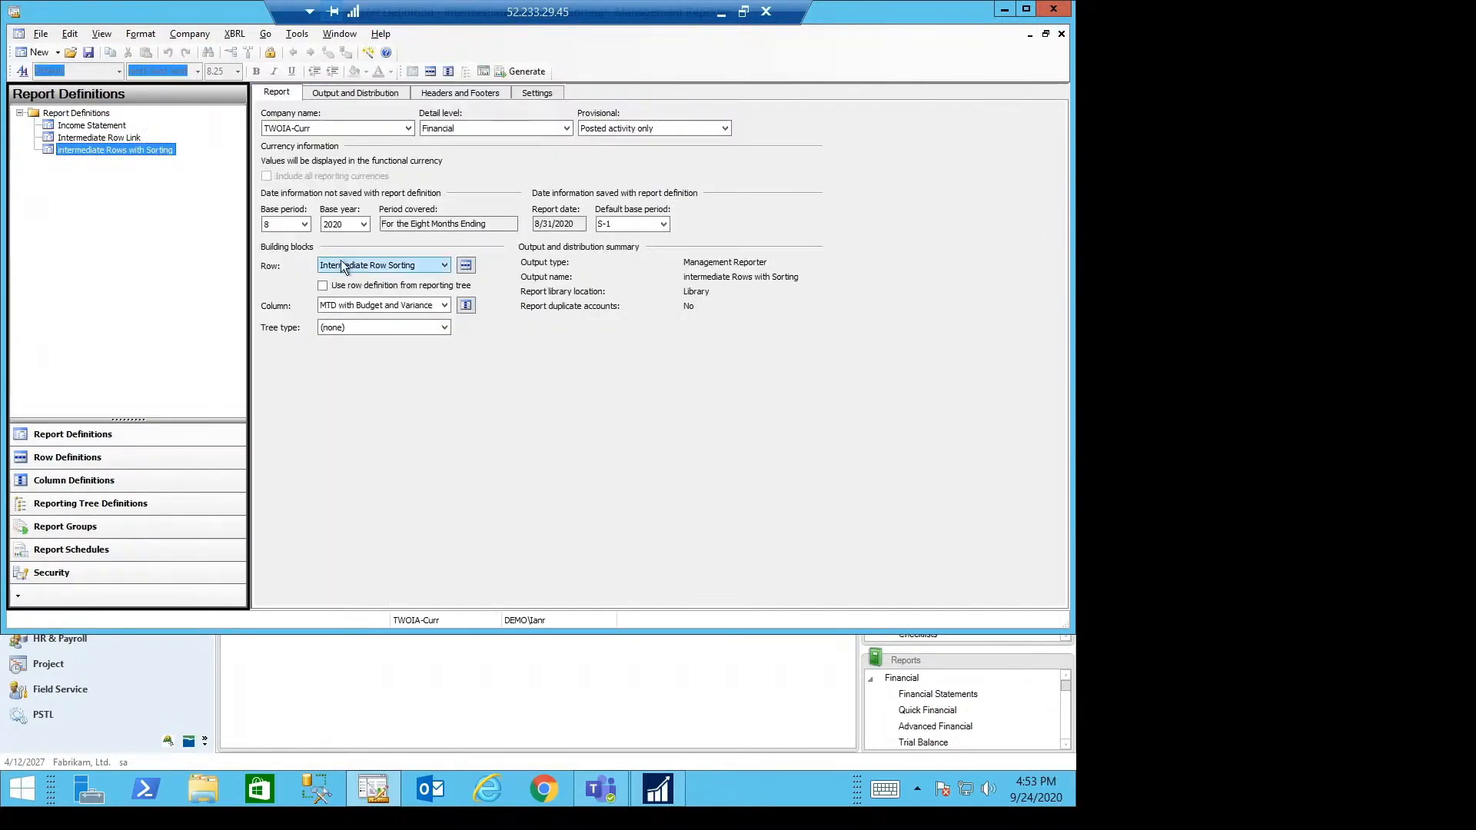
click(305, 223)
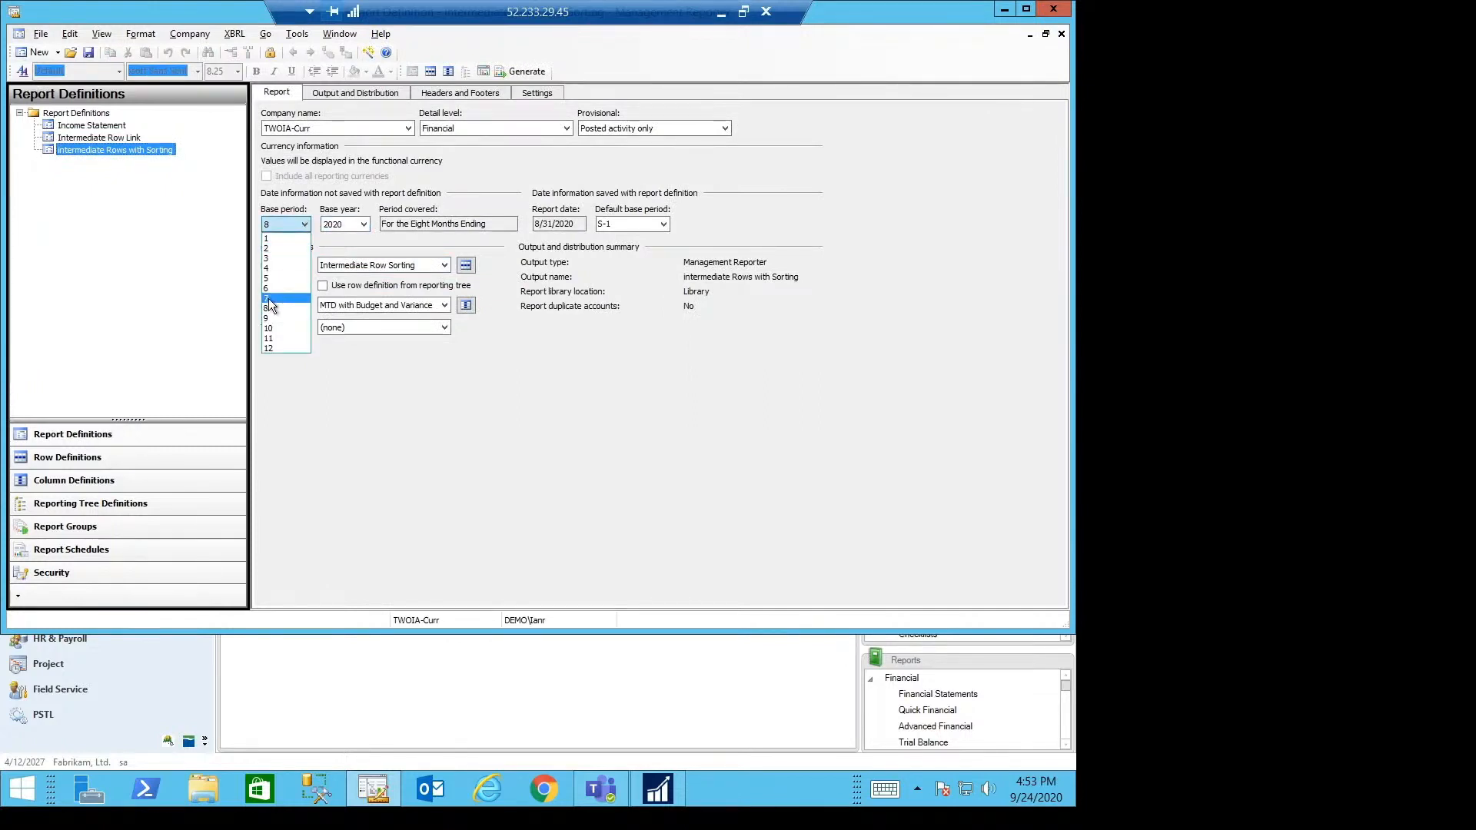
click(269, 268)
click(348, 225)
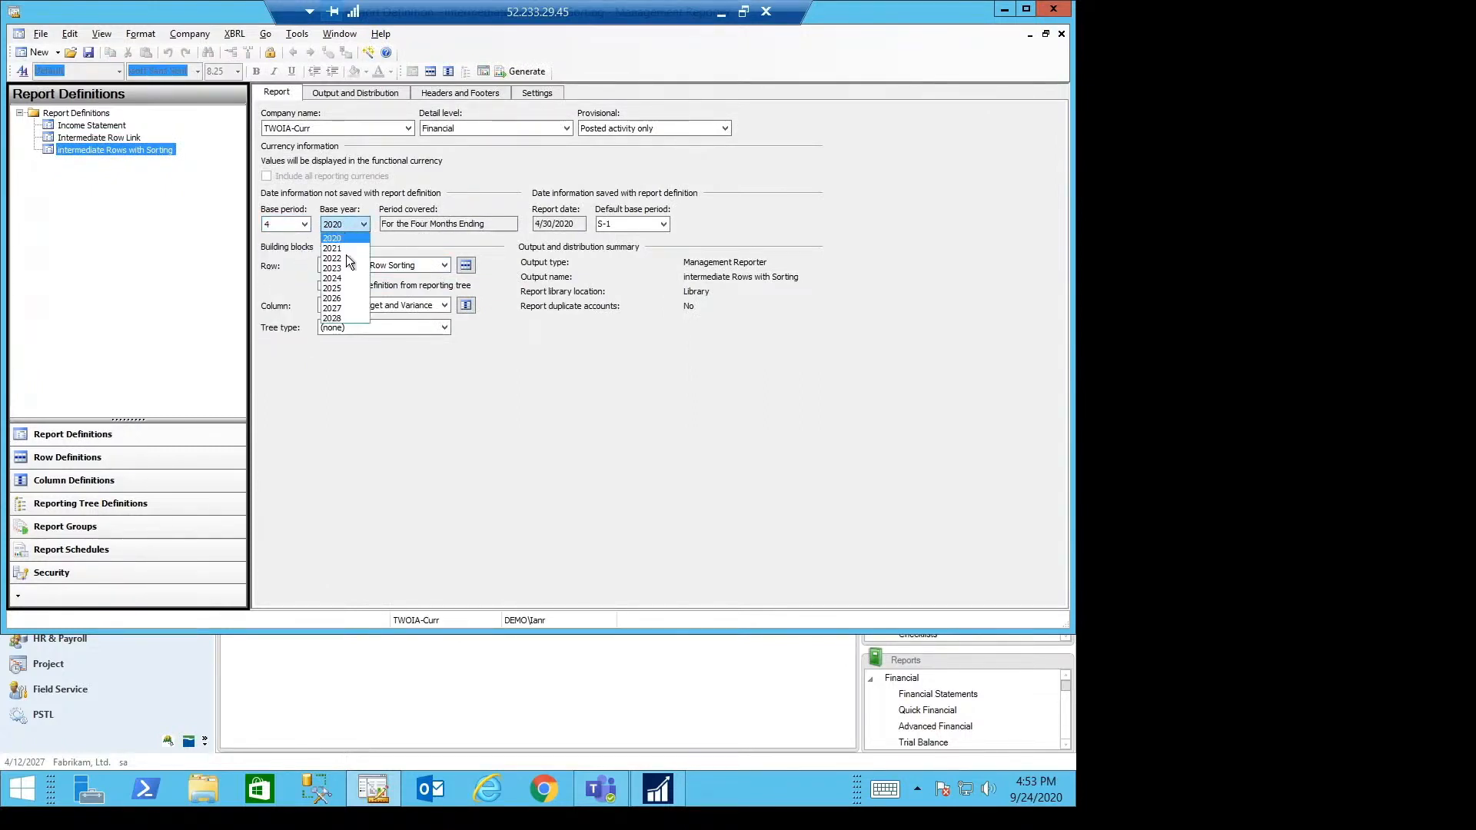
click(334, 307)
Generate the report with sorting and view its pages across to the boxed Discounts section.
click(529, 72)
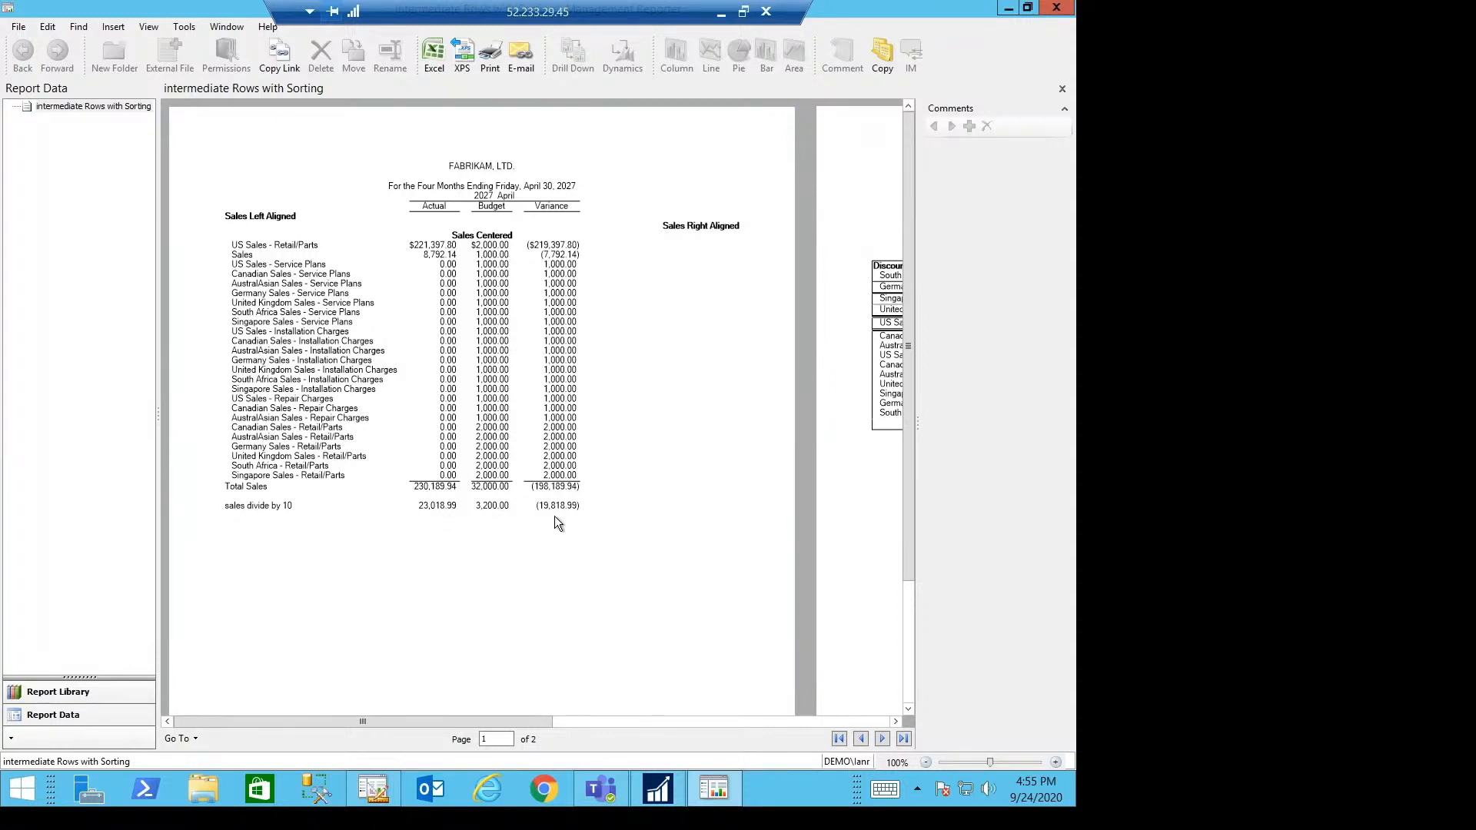
drag(527, 724, 529, 724)
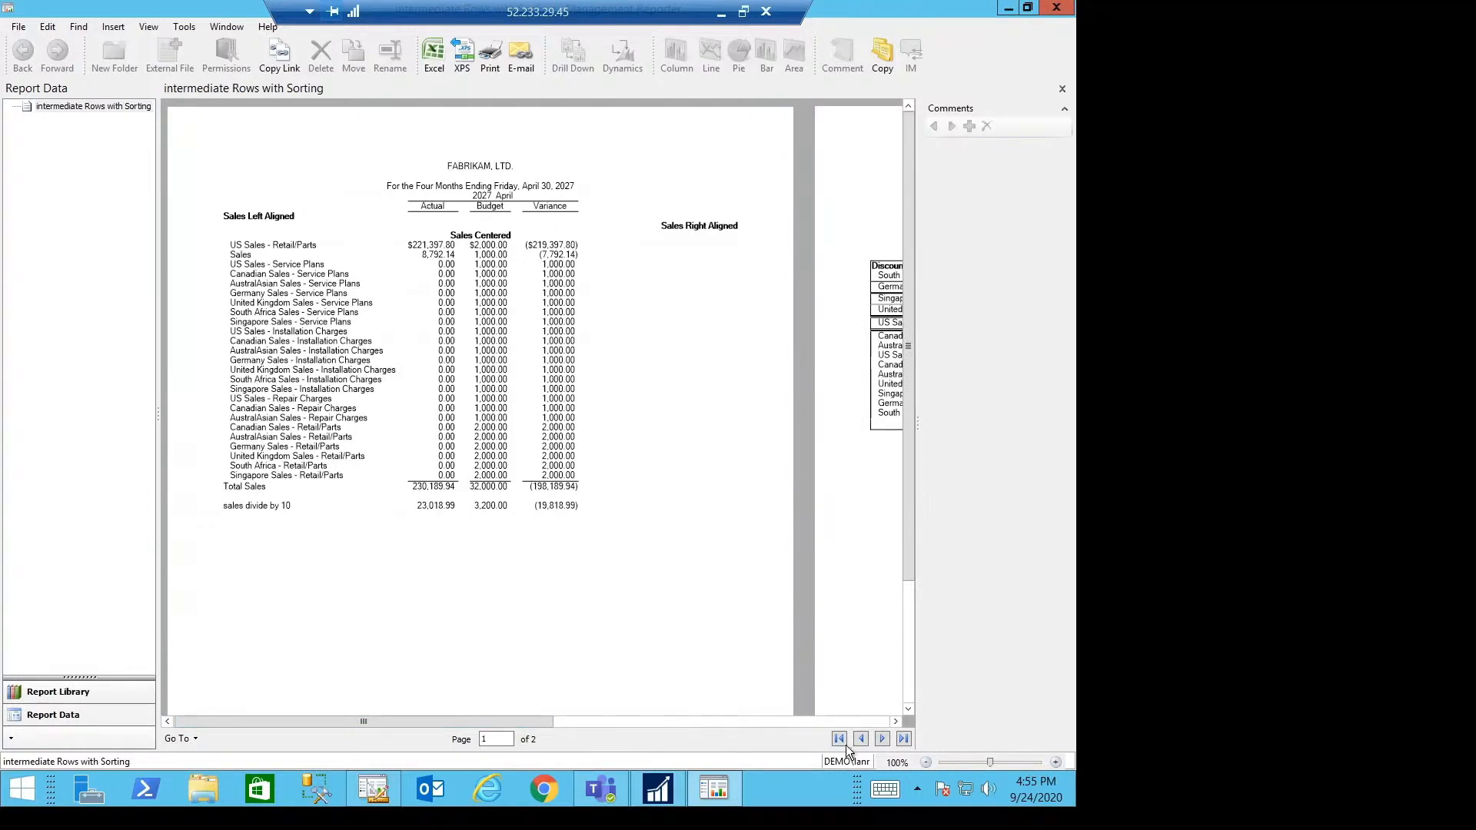
click(871, 723)
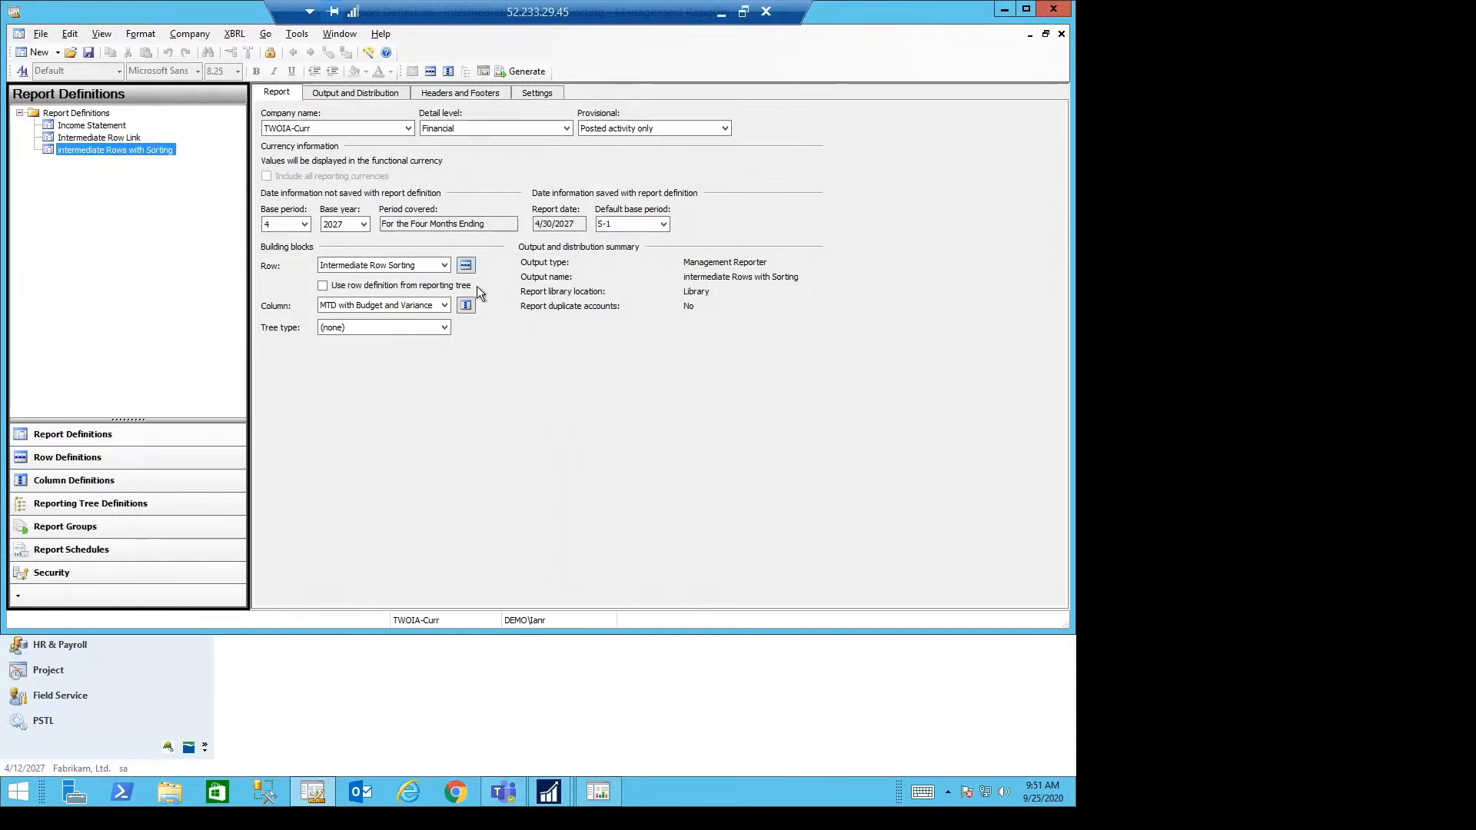
Check the column restriction D of the SORT row 170 in the report's row definition and close the definition.
click(465, 265)
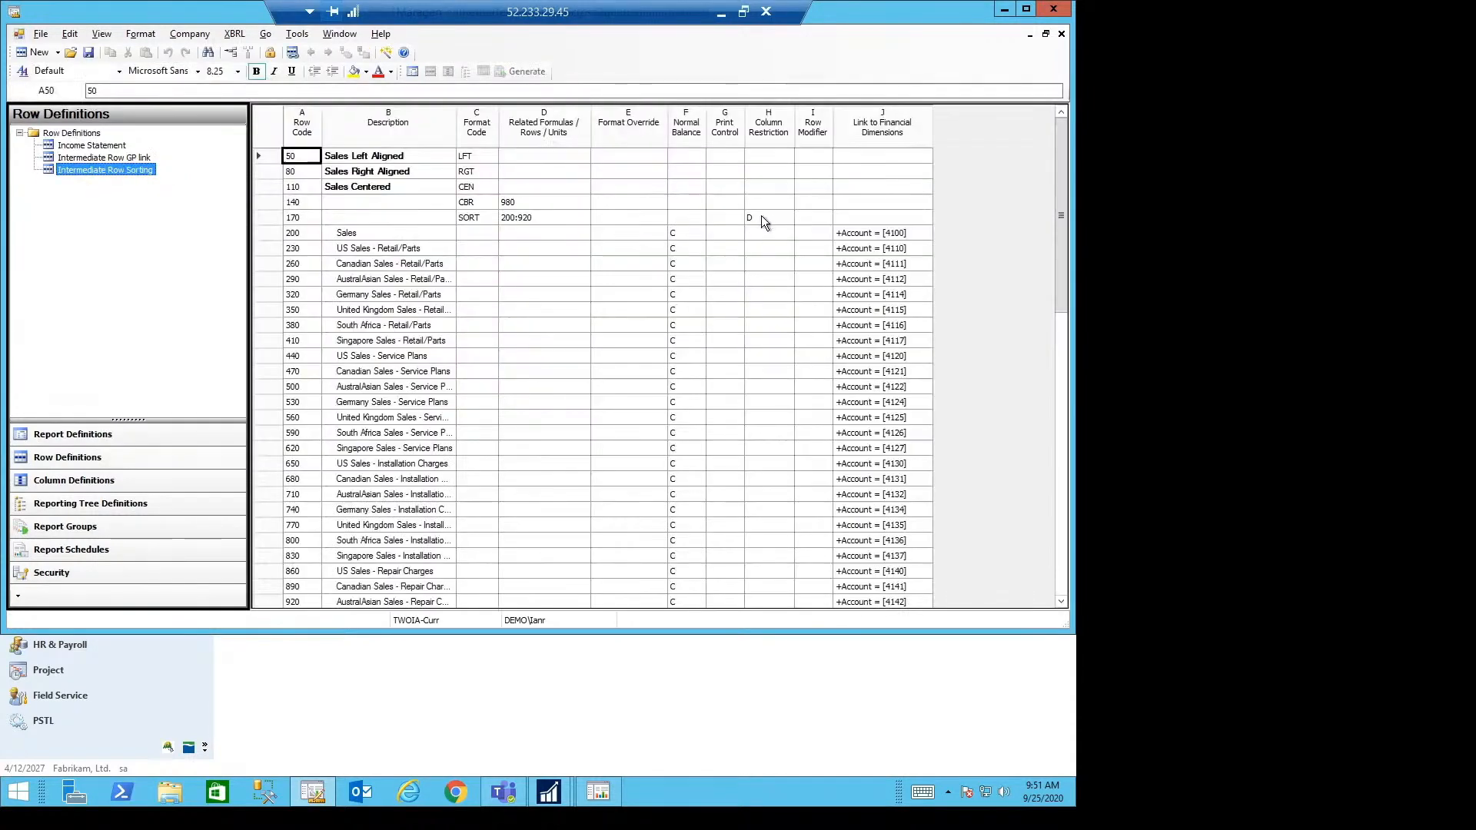
click(761, 215)
click(1061, 34)
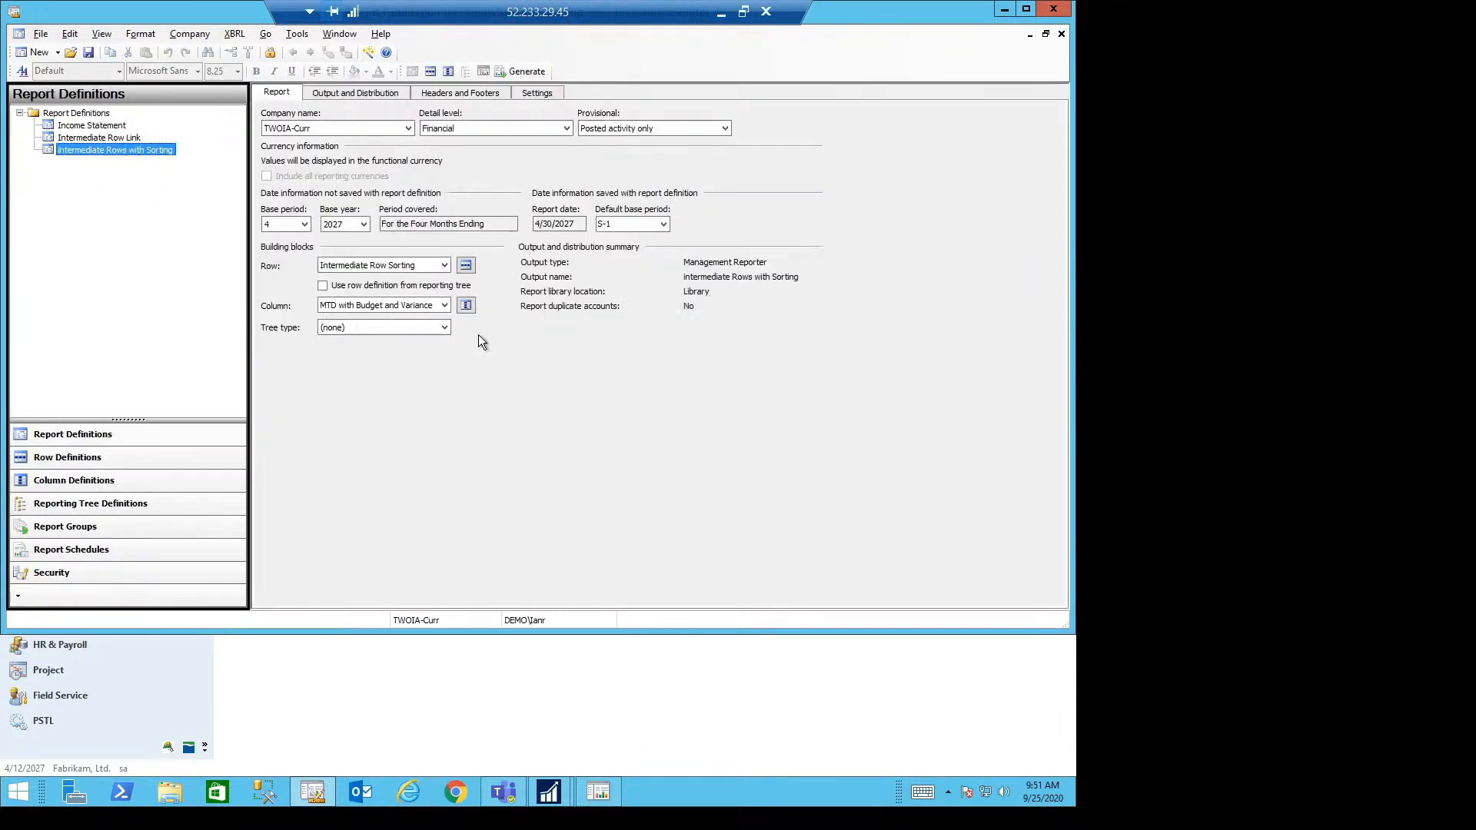
View the MTD with Budget and Variance column definition, then switch to the report viewer and select the US Sales - Retail/Parts variance.
click(465, 305)
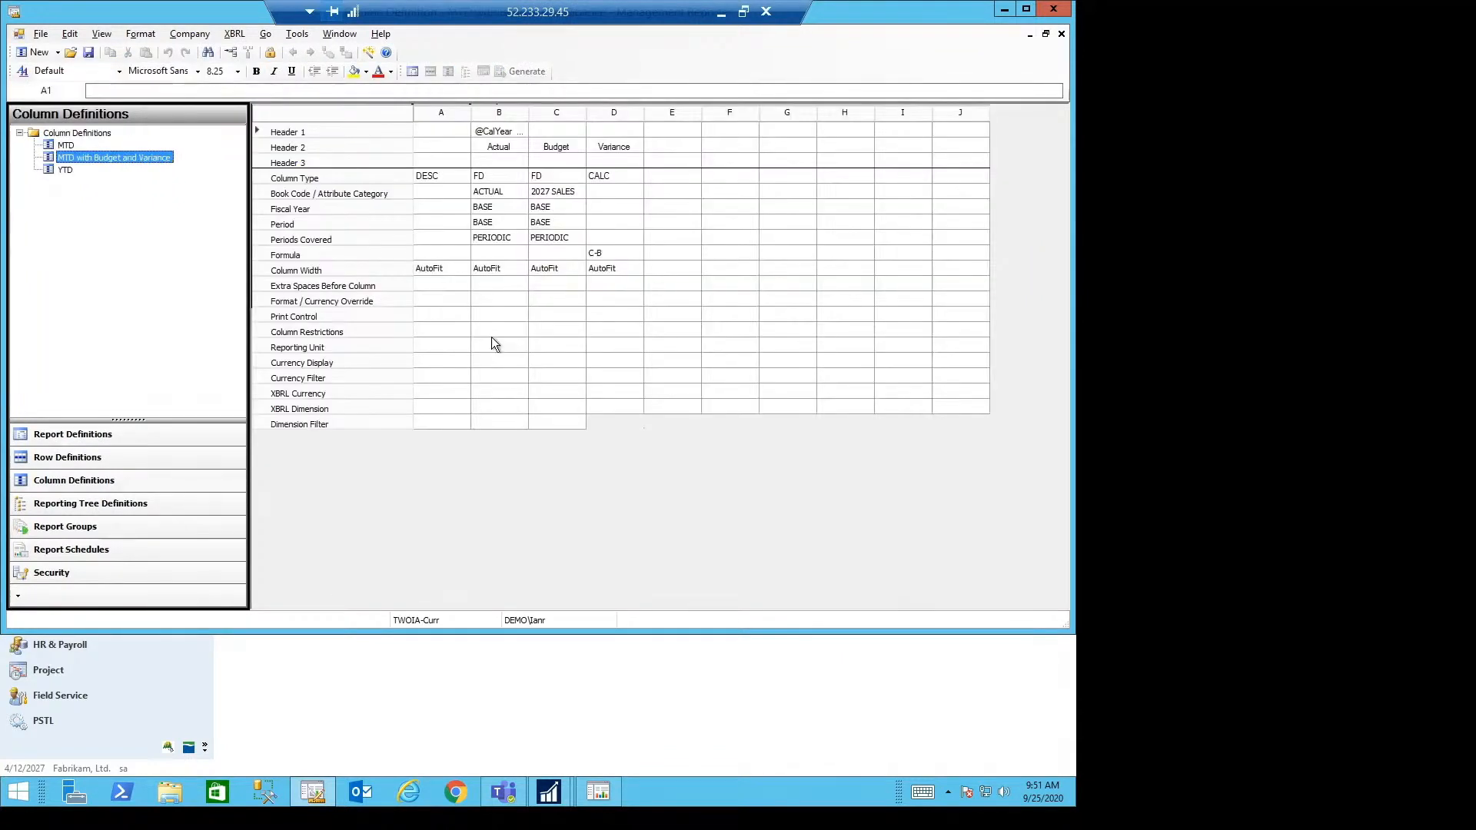
click(1062, 34)
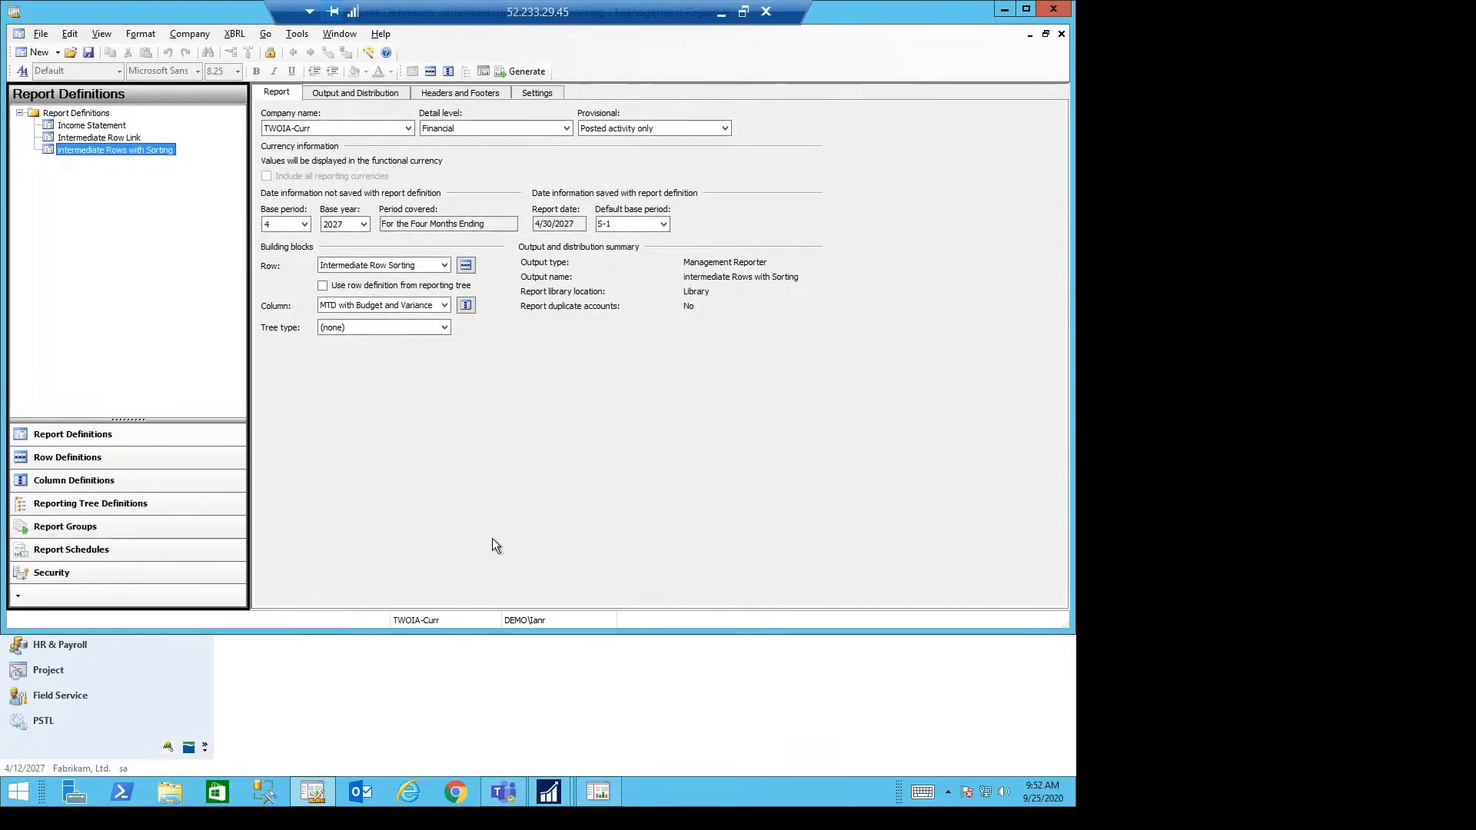
click(603, 787)
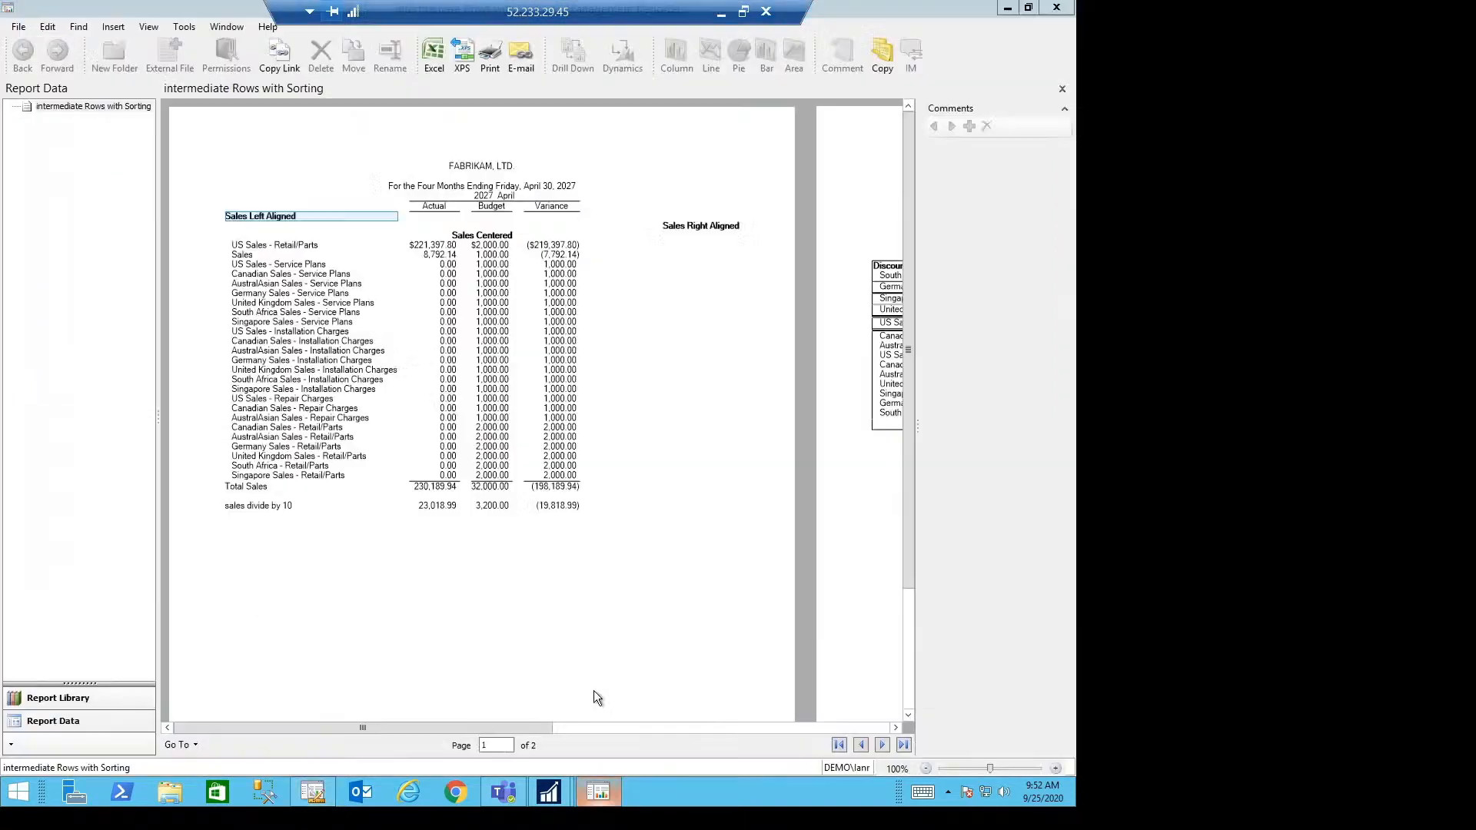
click(555, 246)
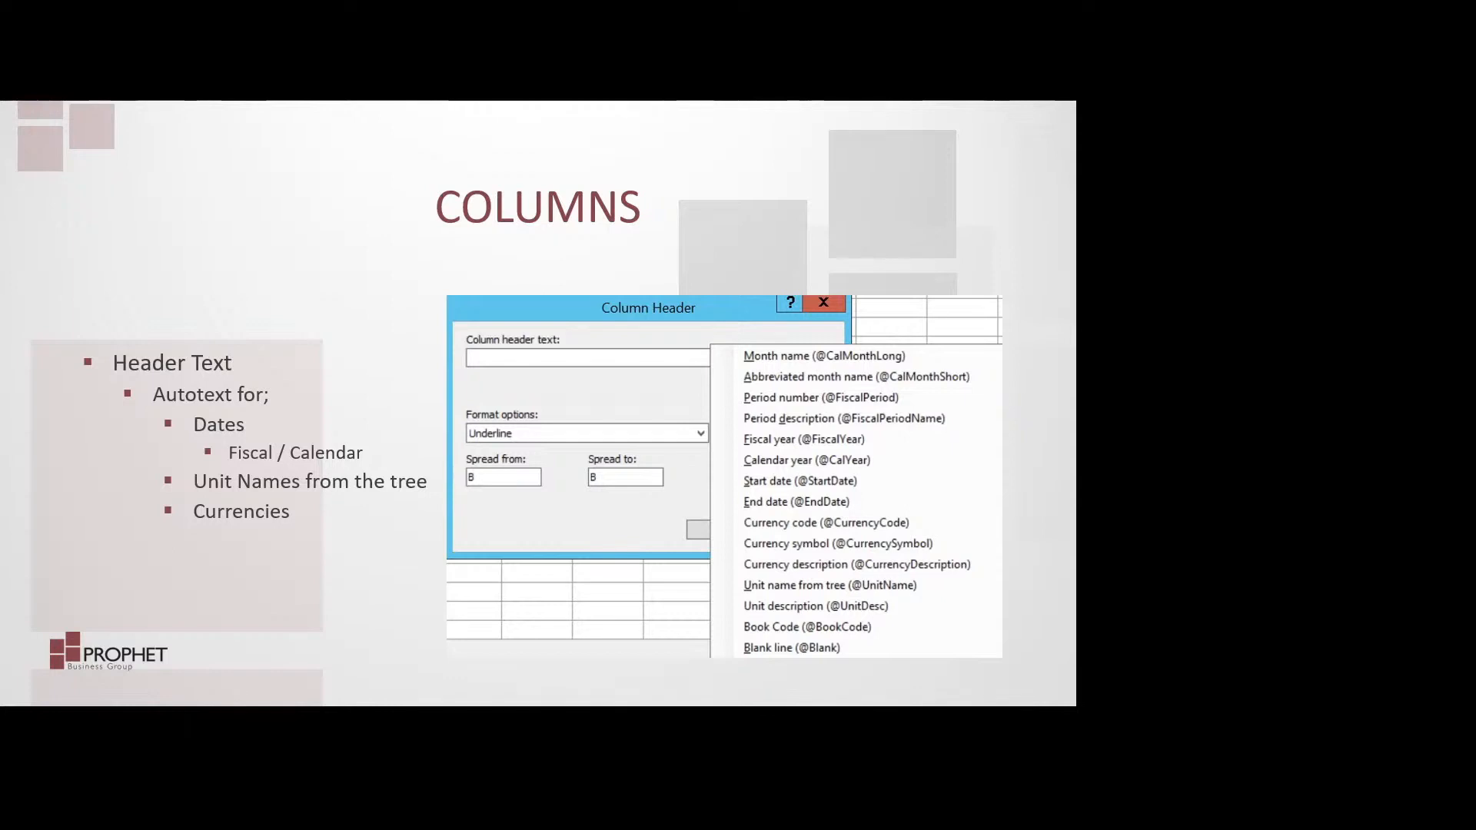
key(Right)
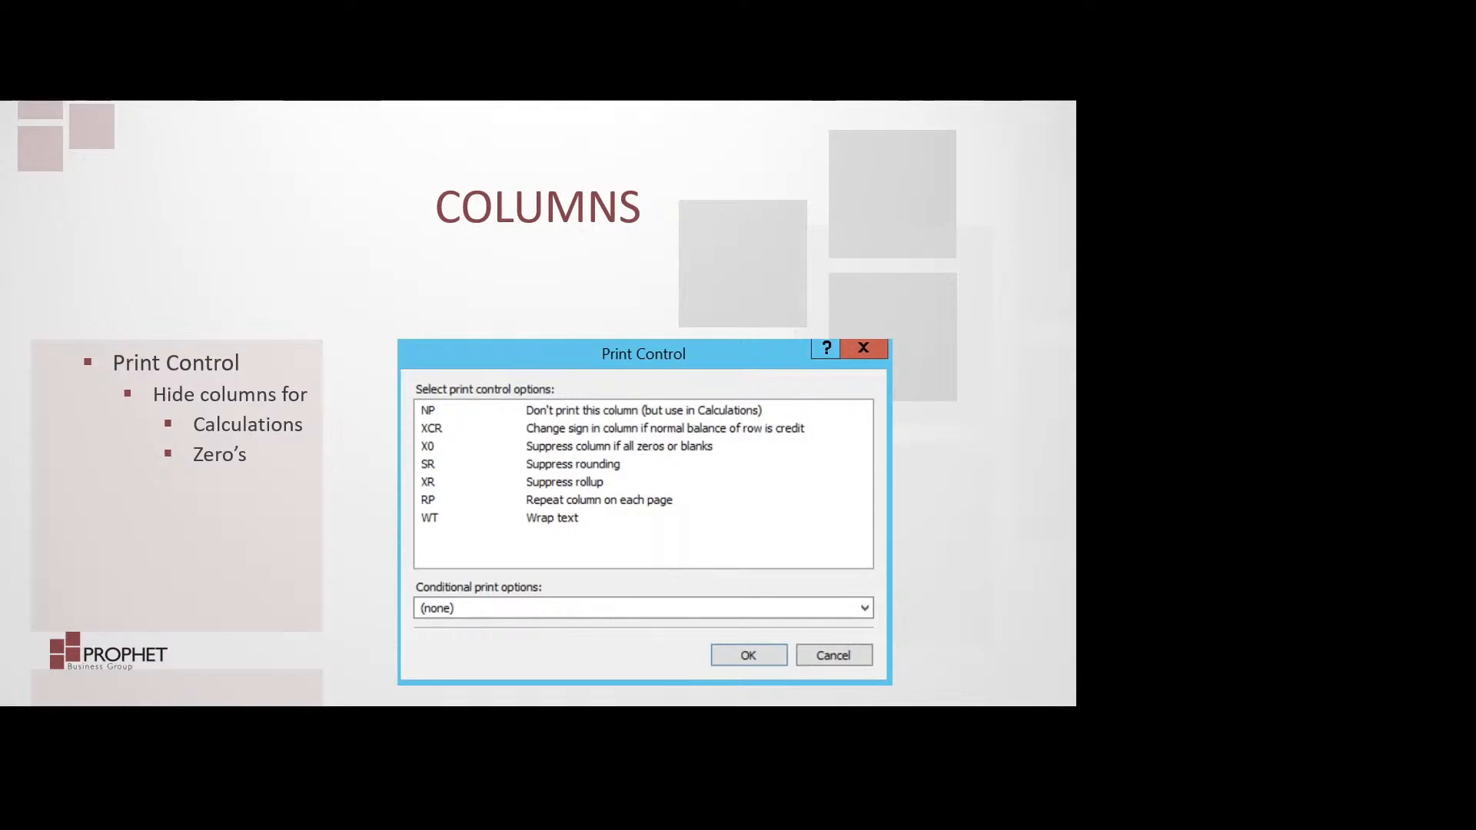
key(Right)
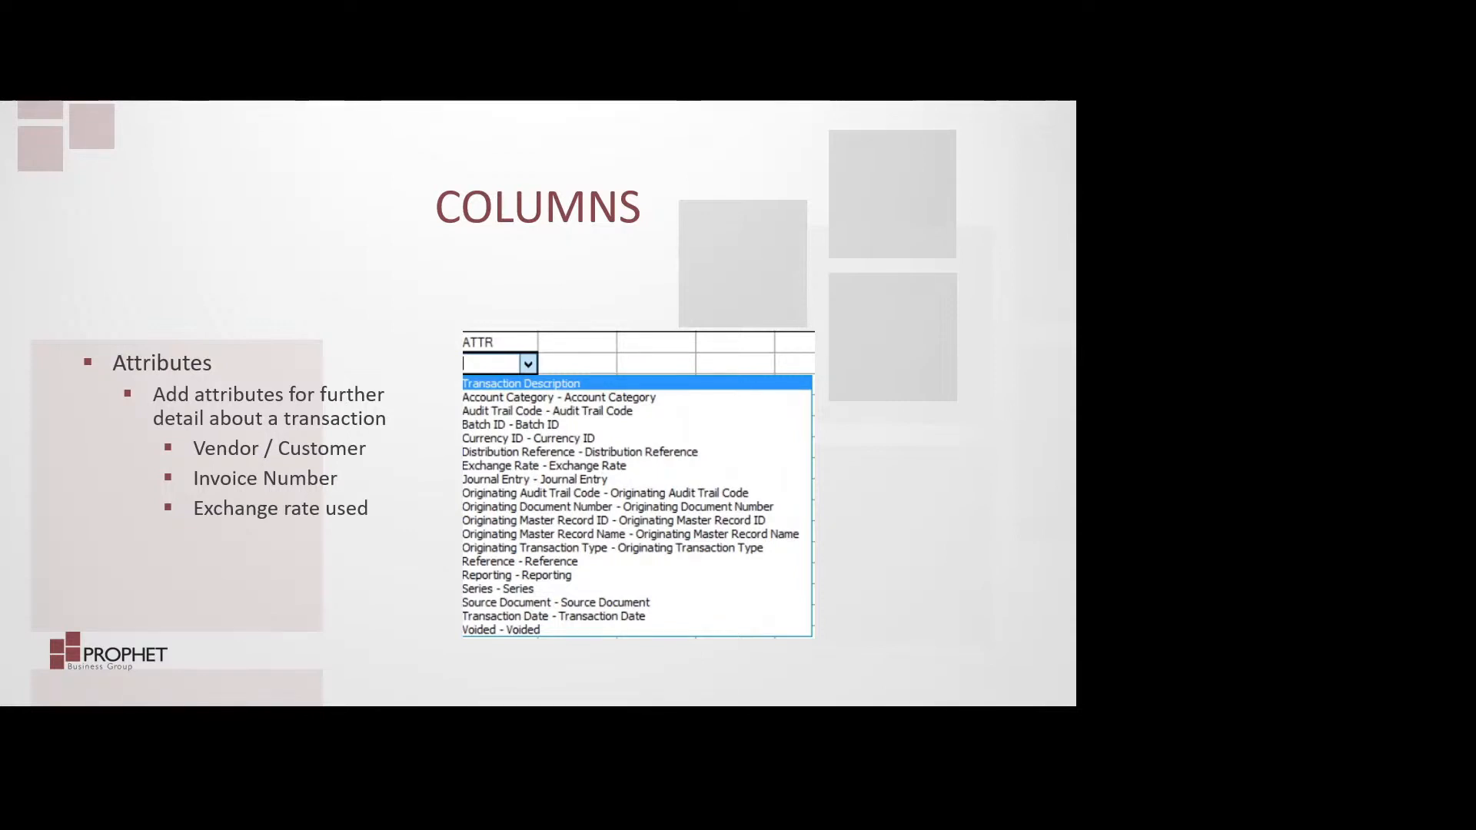
key(Right)
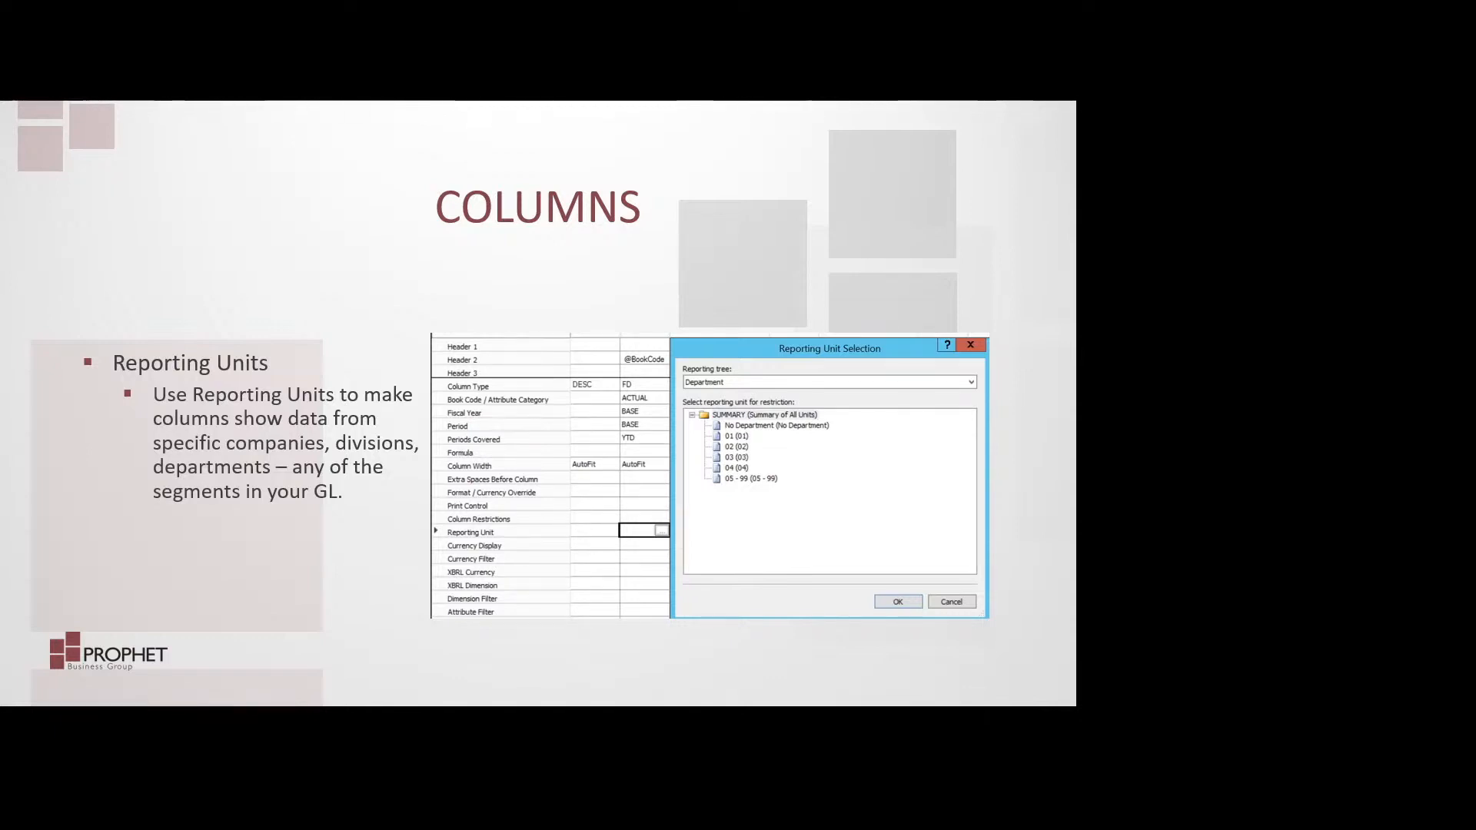
key(Right)
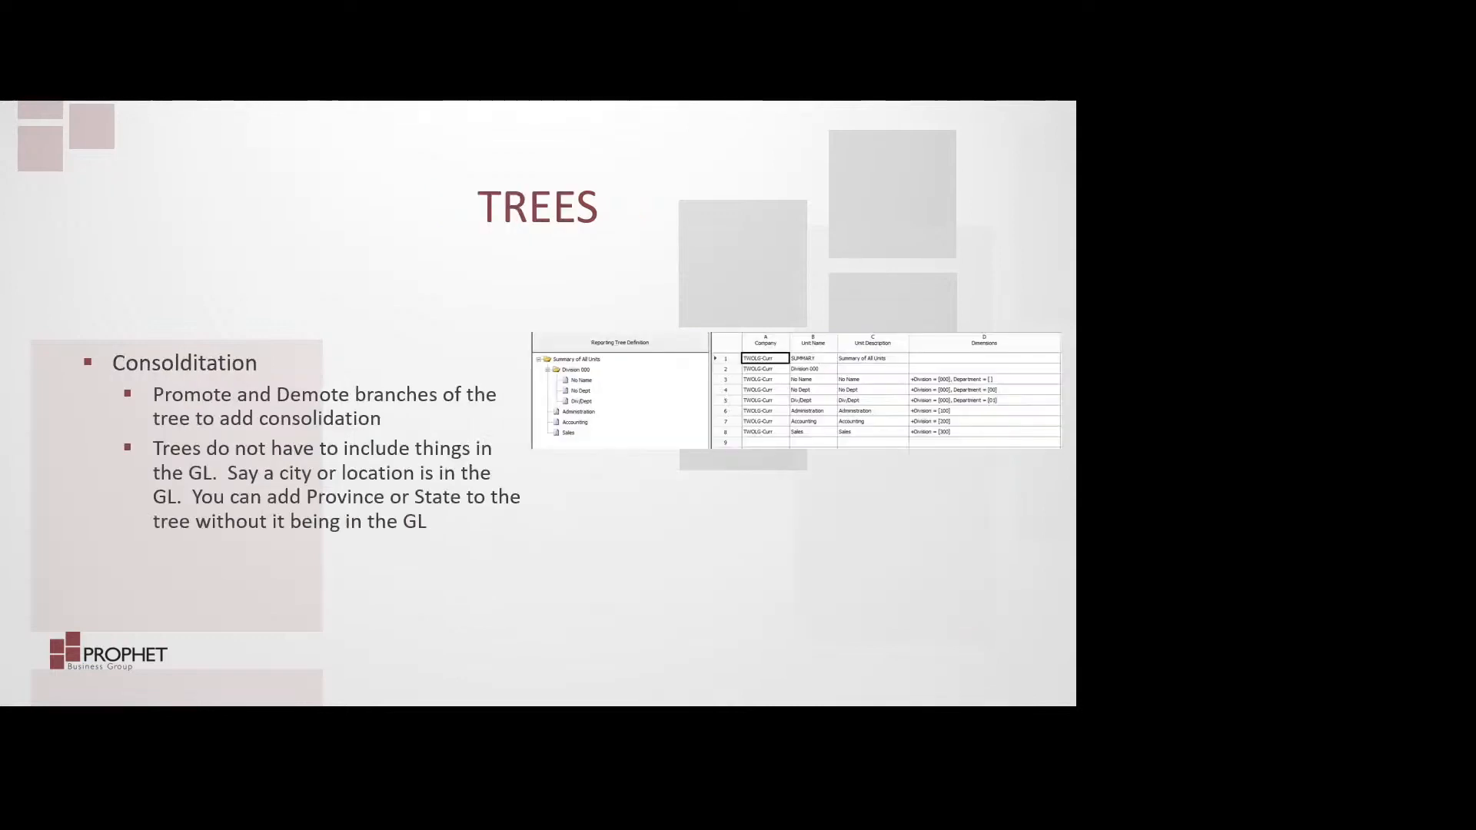
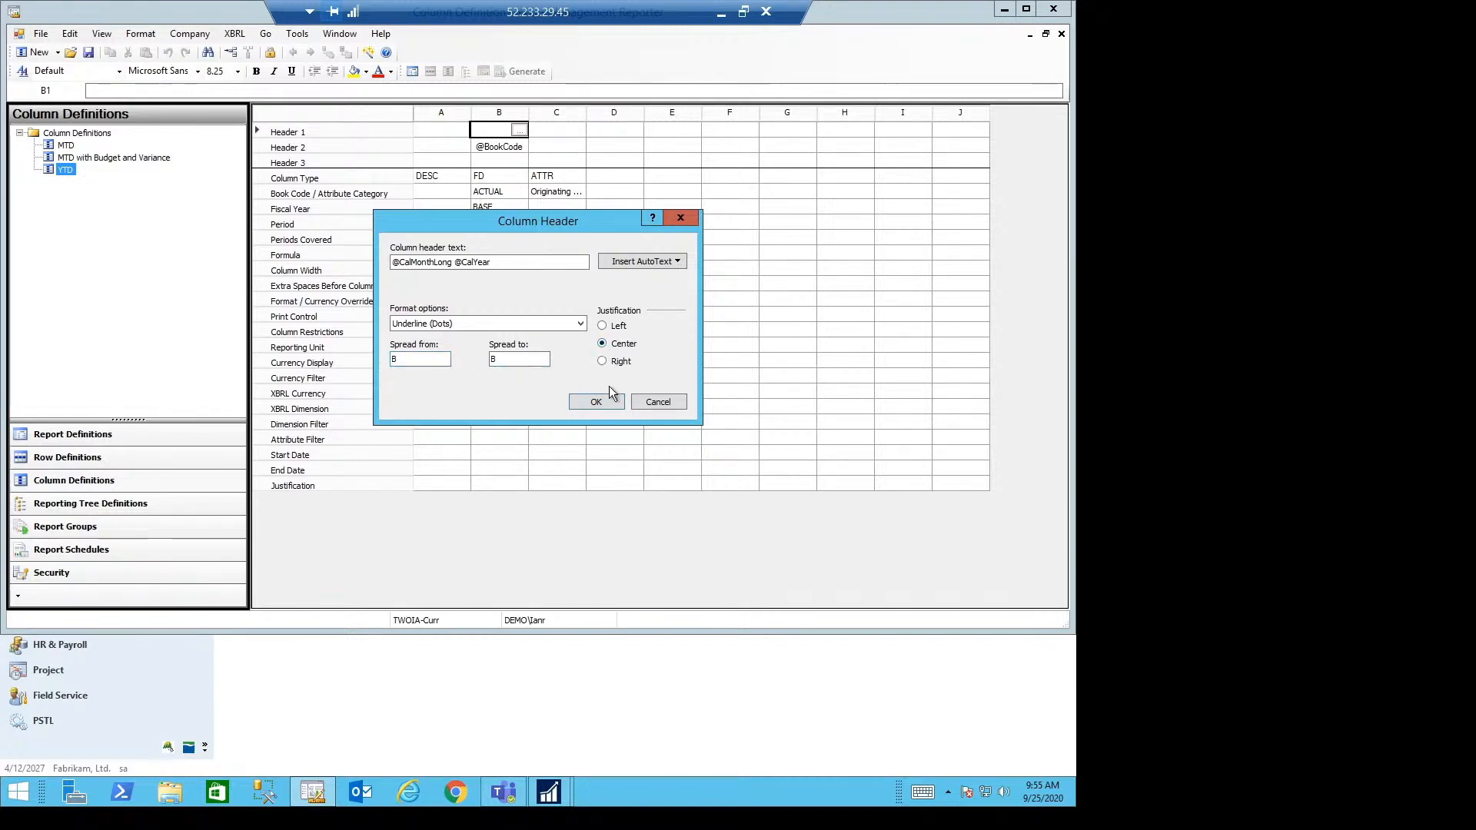
click(594, 402)
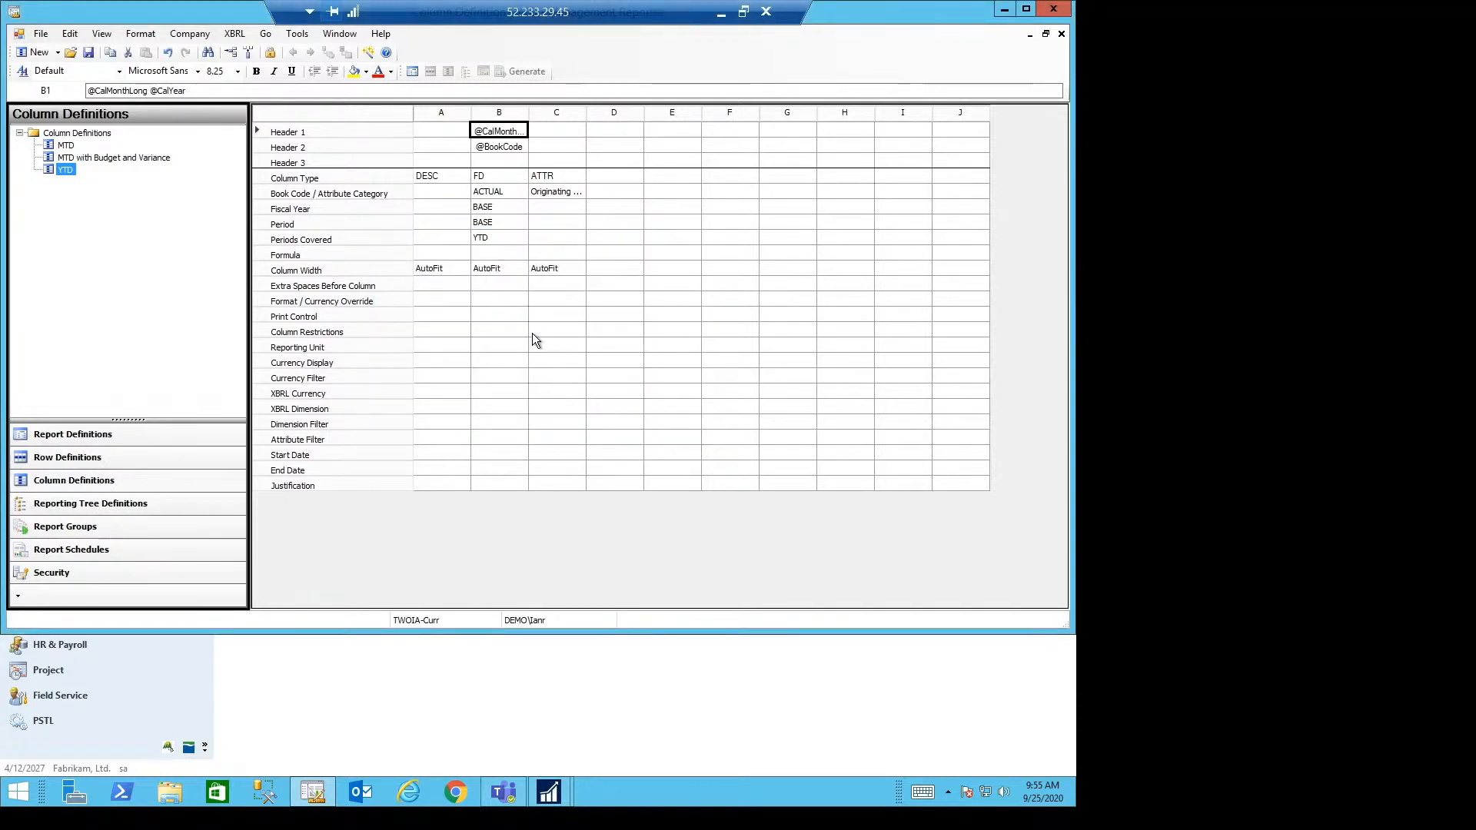
double_click(486, 317)
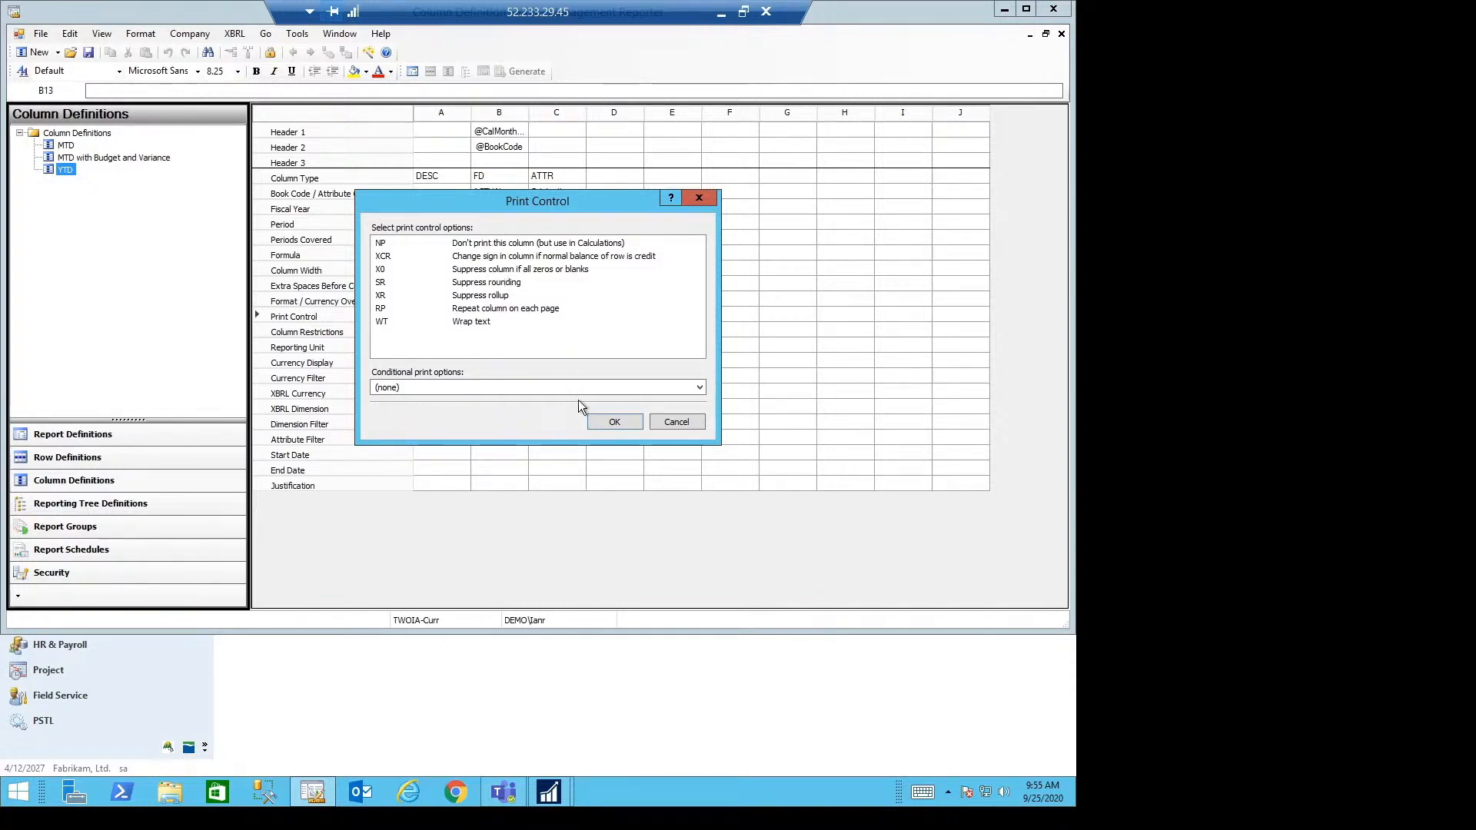
click(676, 423)
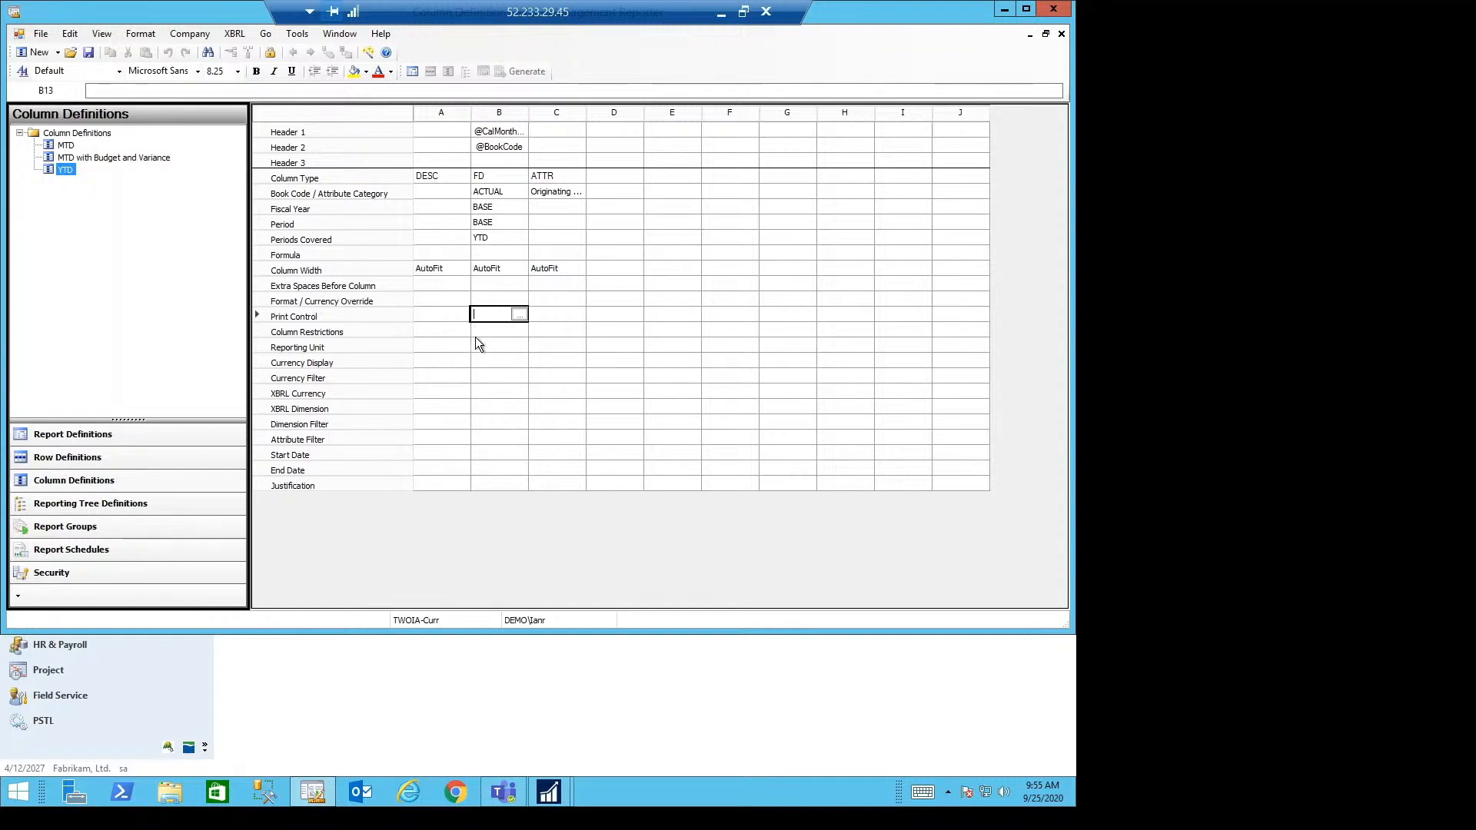
Review the Department tree's units available as a reporting unit restriction for column B, highlighting 01 and 05 - 99, and cancel the selection.
click(495, 347)
double_click(495, 347)
click(389, 205)
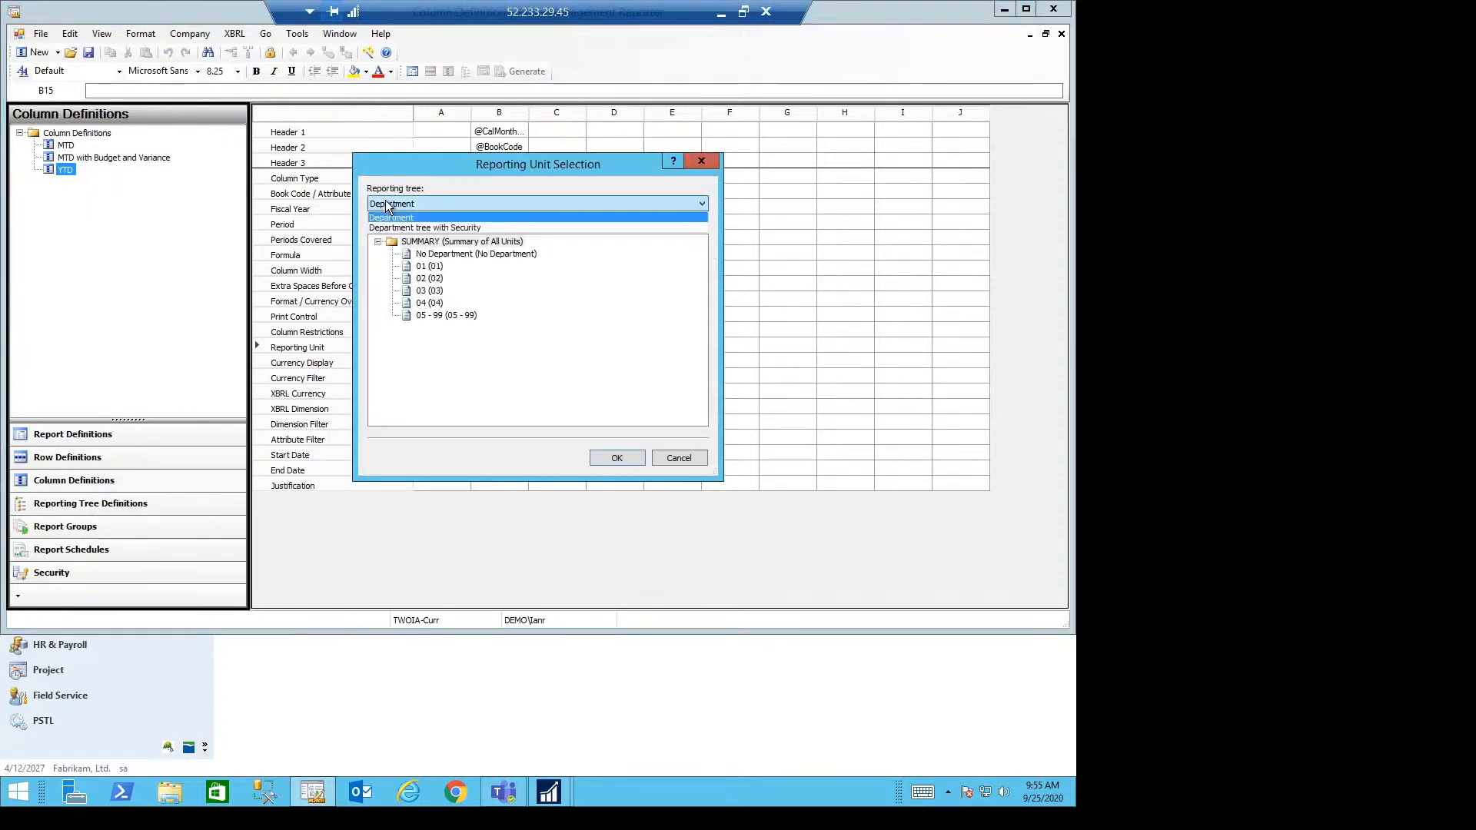
click(386, 204)
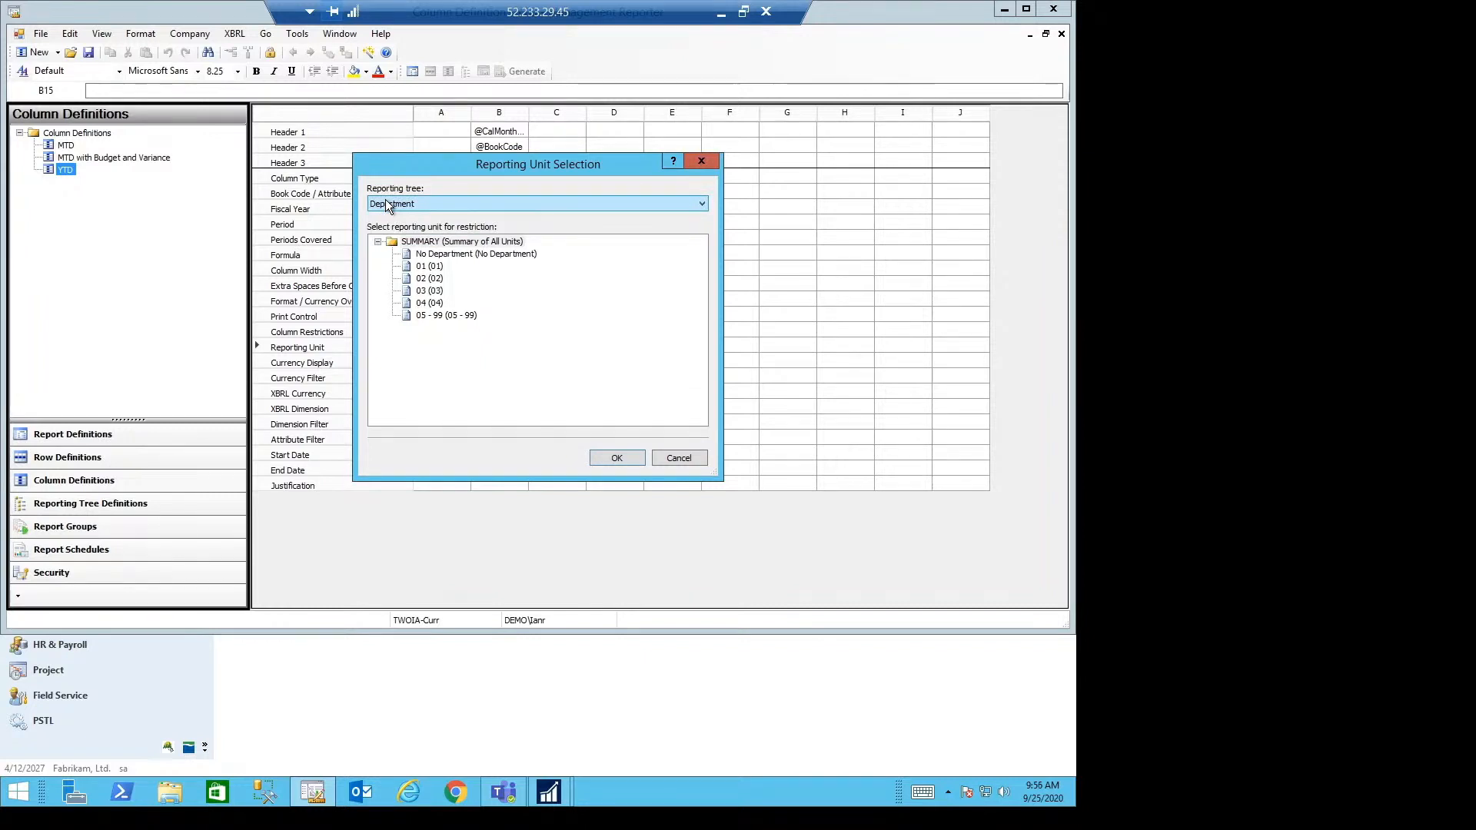
click(424, 266)
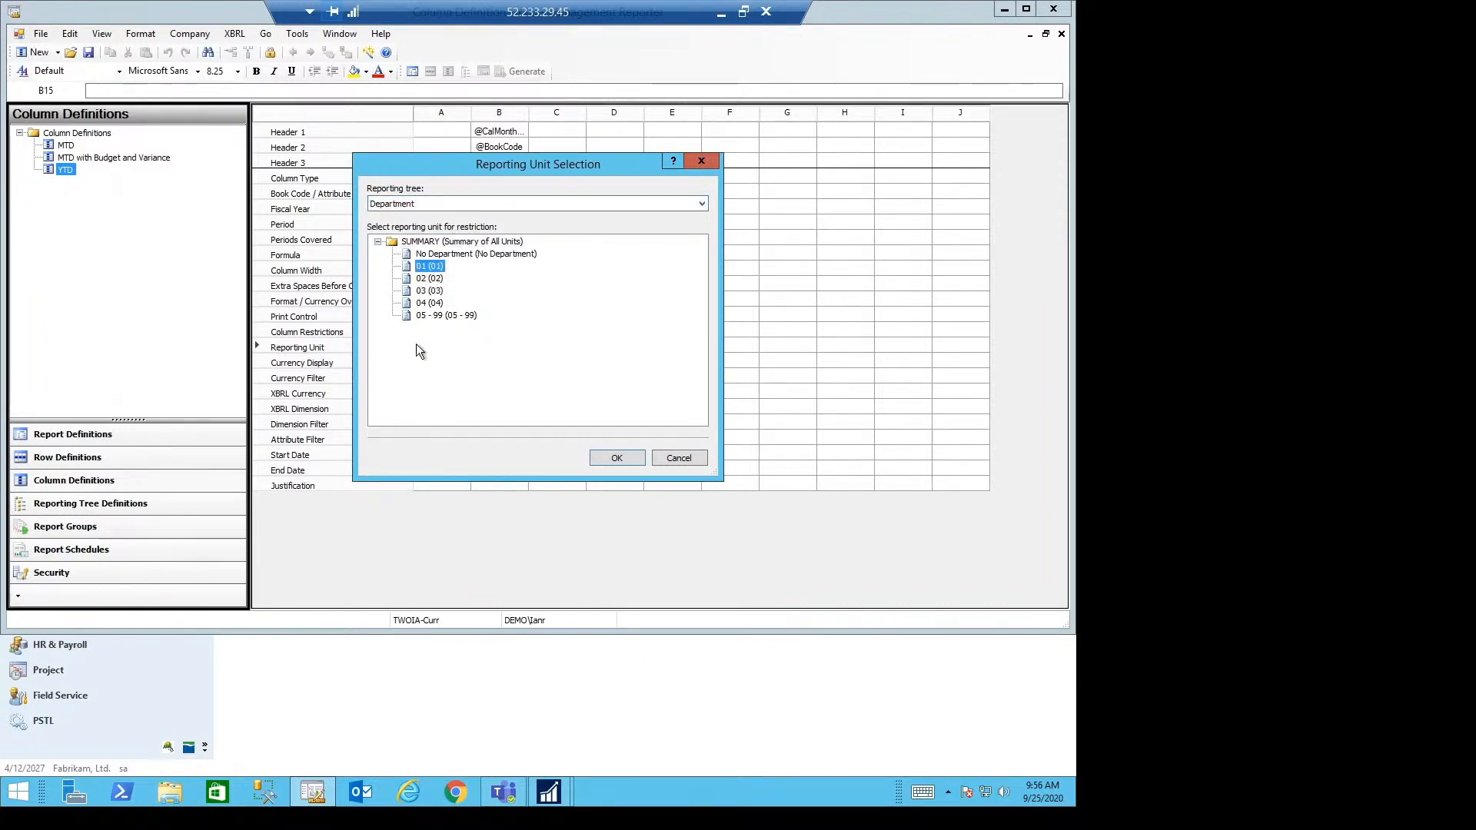
click(425, 316)
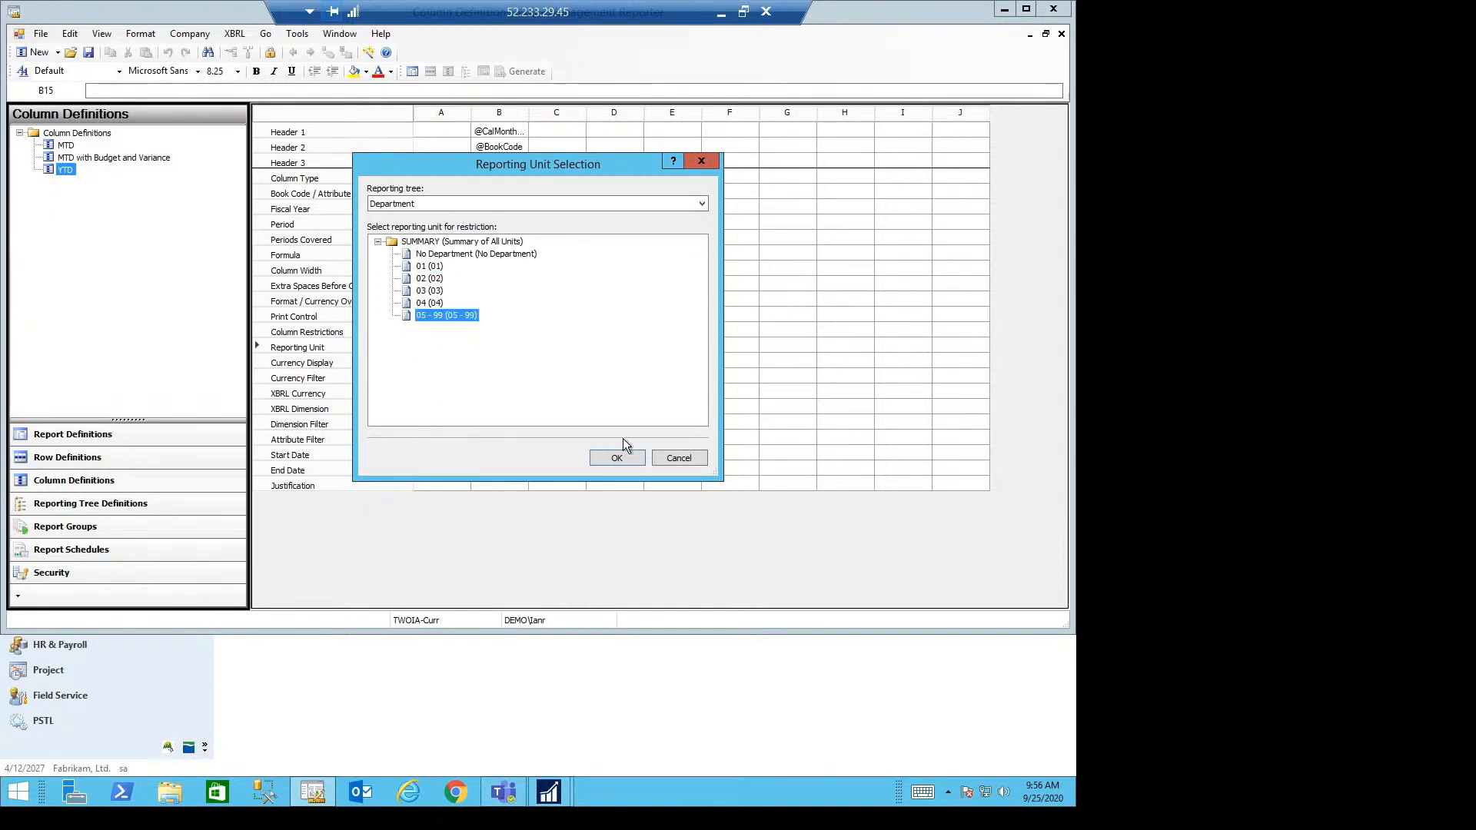
click(669, 459)
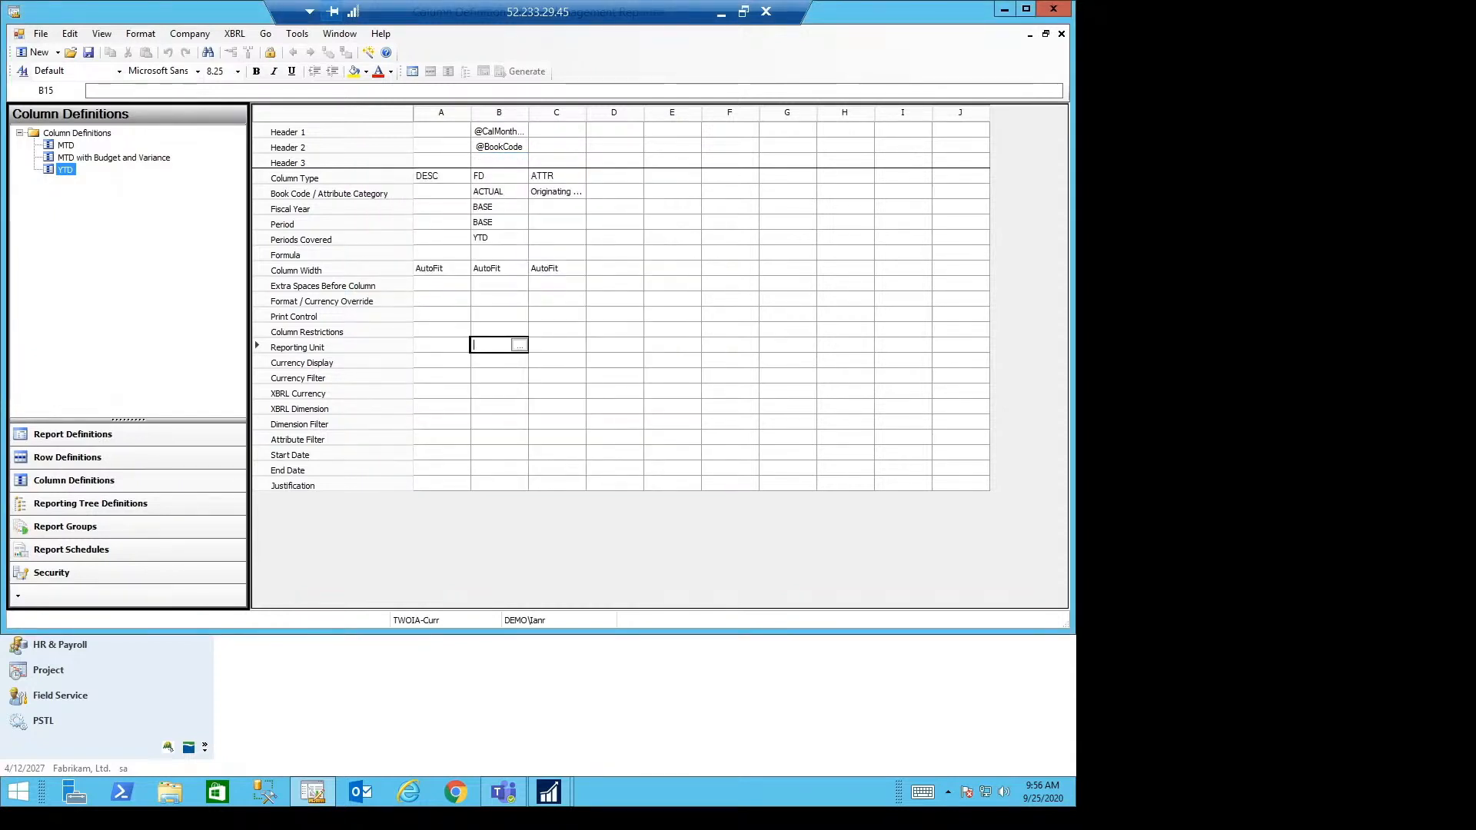
Check column C's attribute category options and add column D as an ATTR column with the Originating Master Record Name category.
click(556, 191)
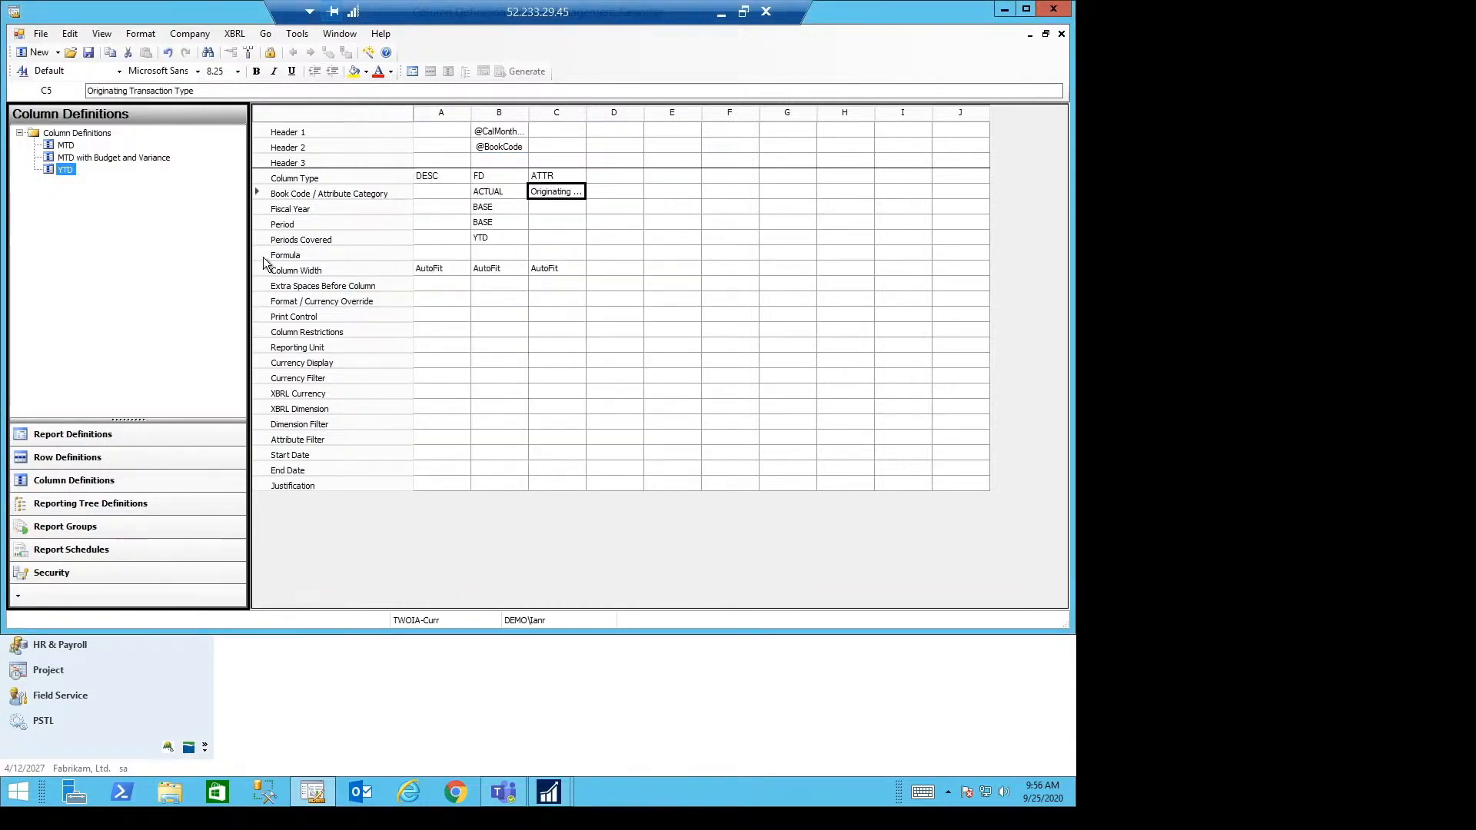
click(561, 192)
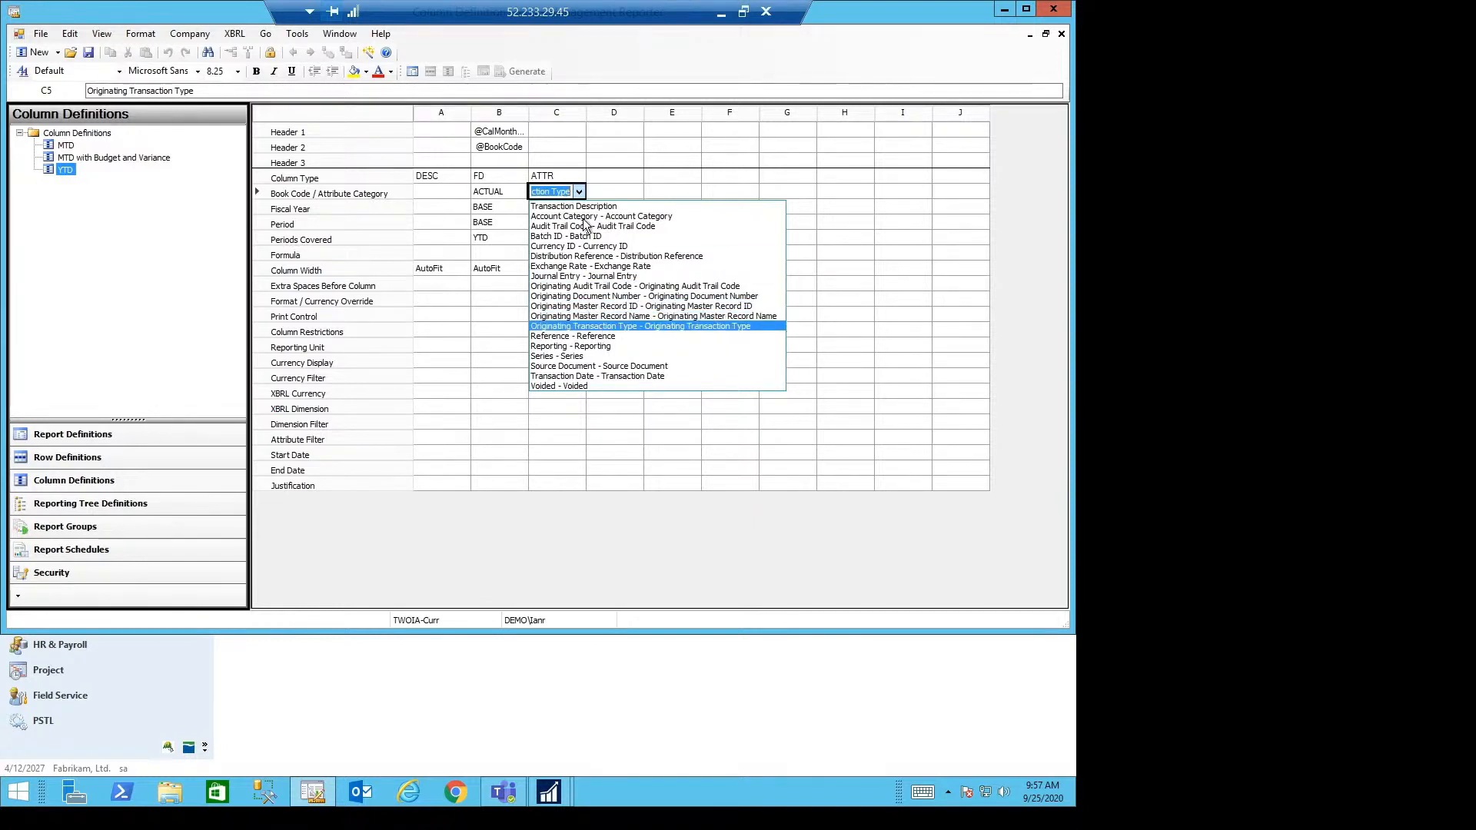
click(601, 171)
click(603, 173)
click(636, 177)
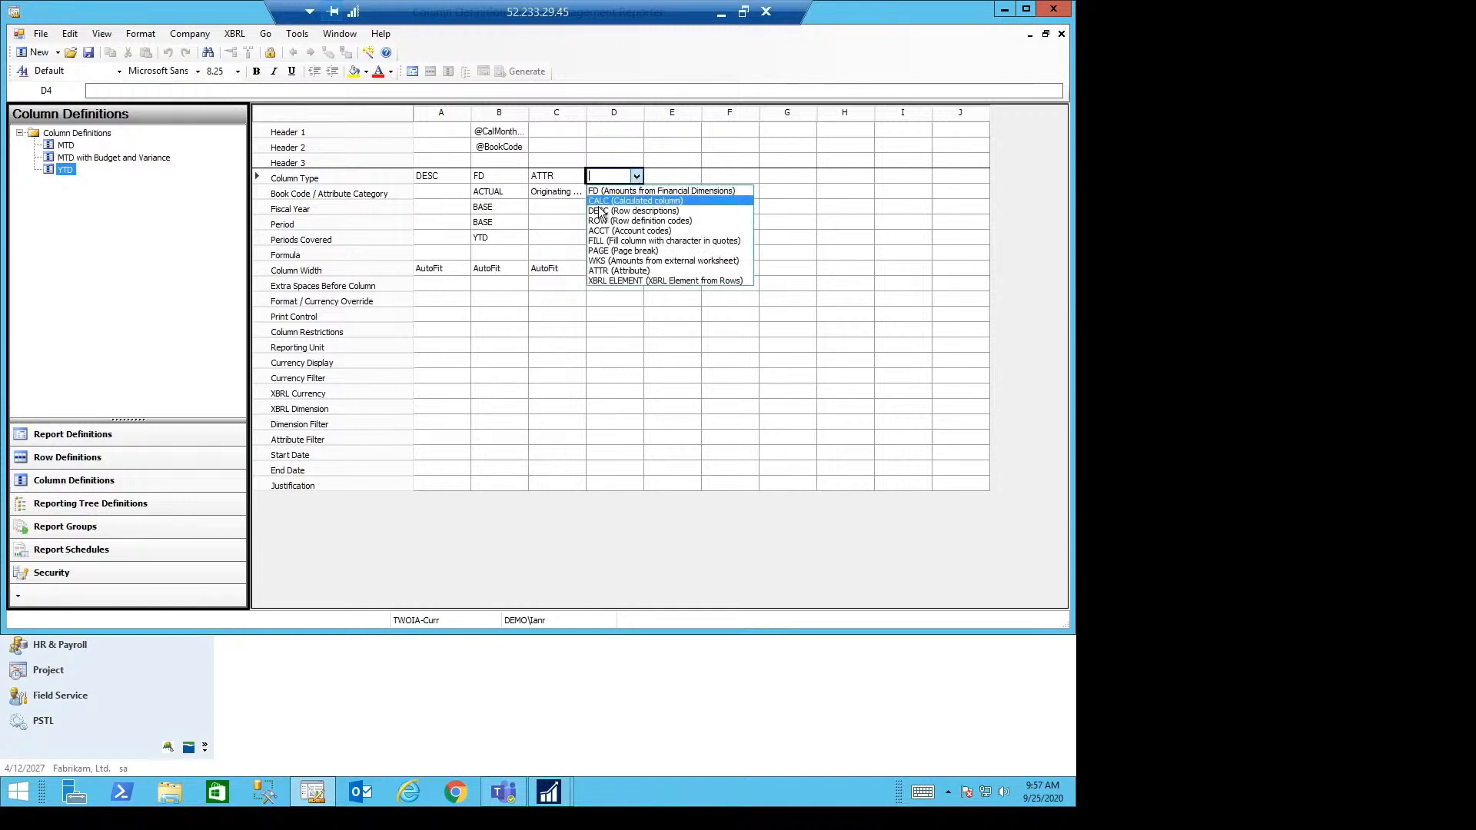
click(606, 272)
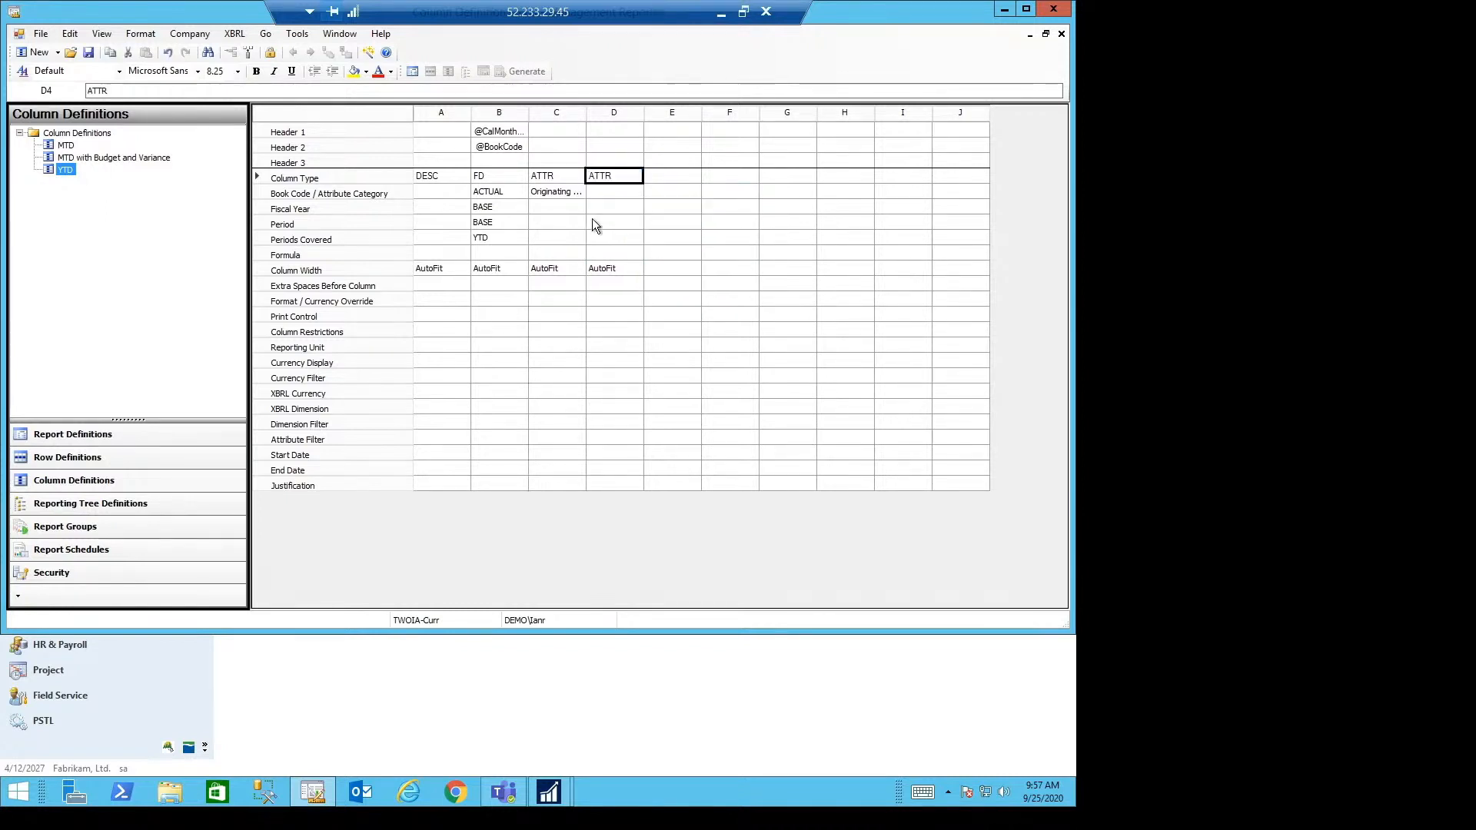
click(605, 194)
click(637, 192)
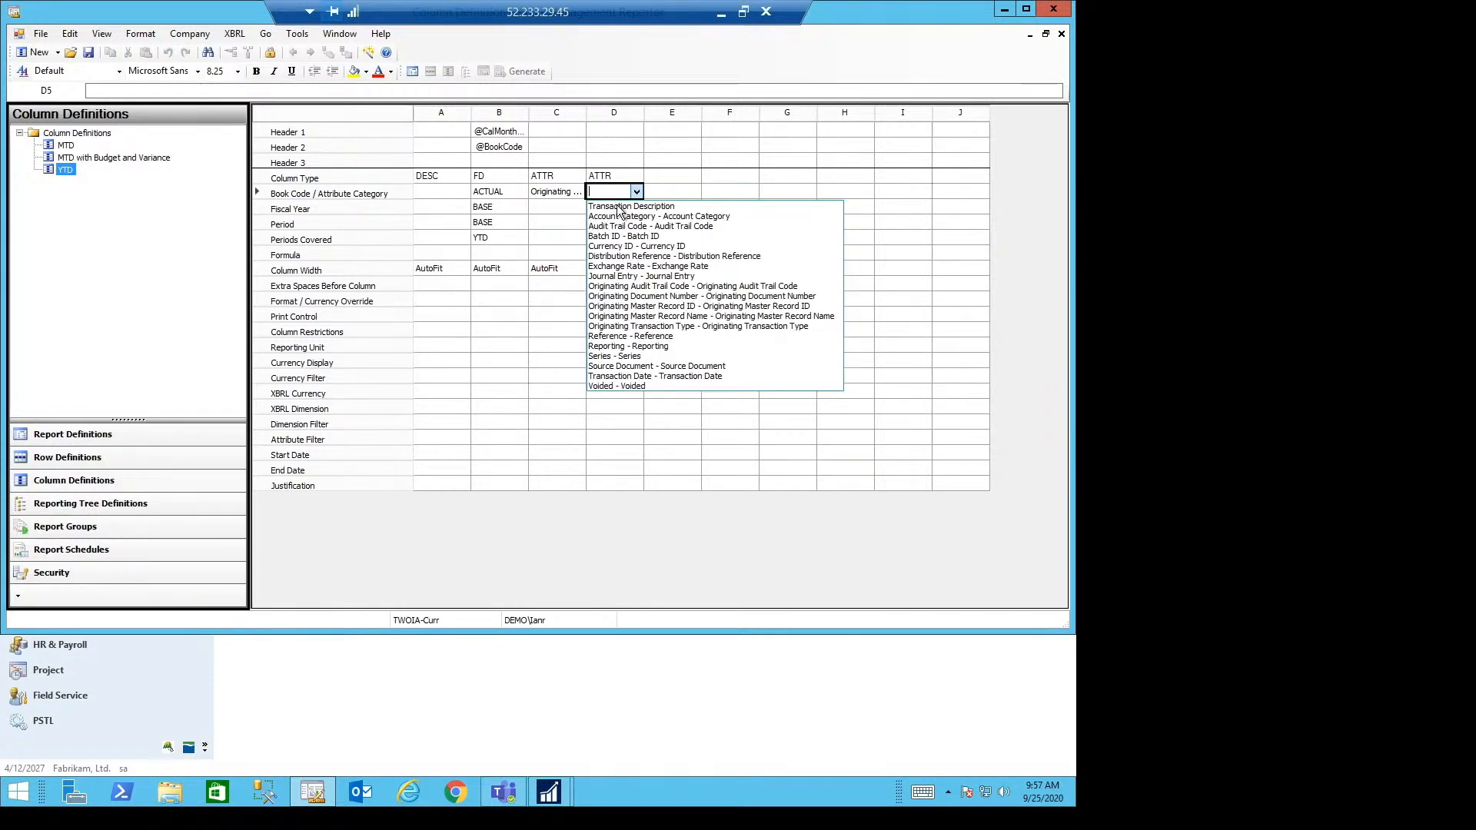
click(649, 317)
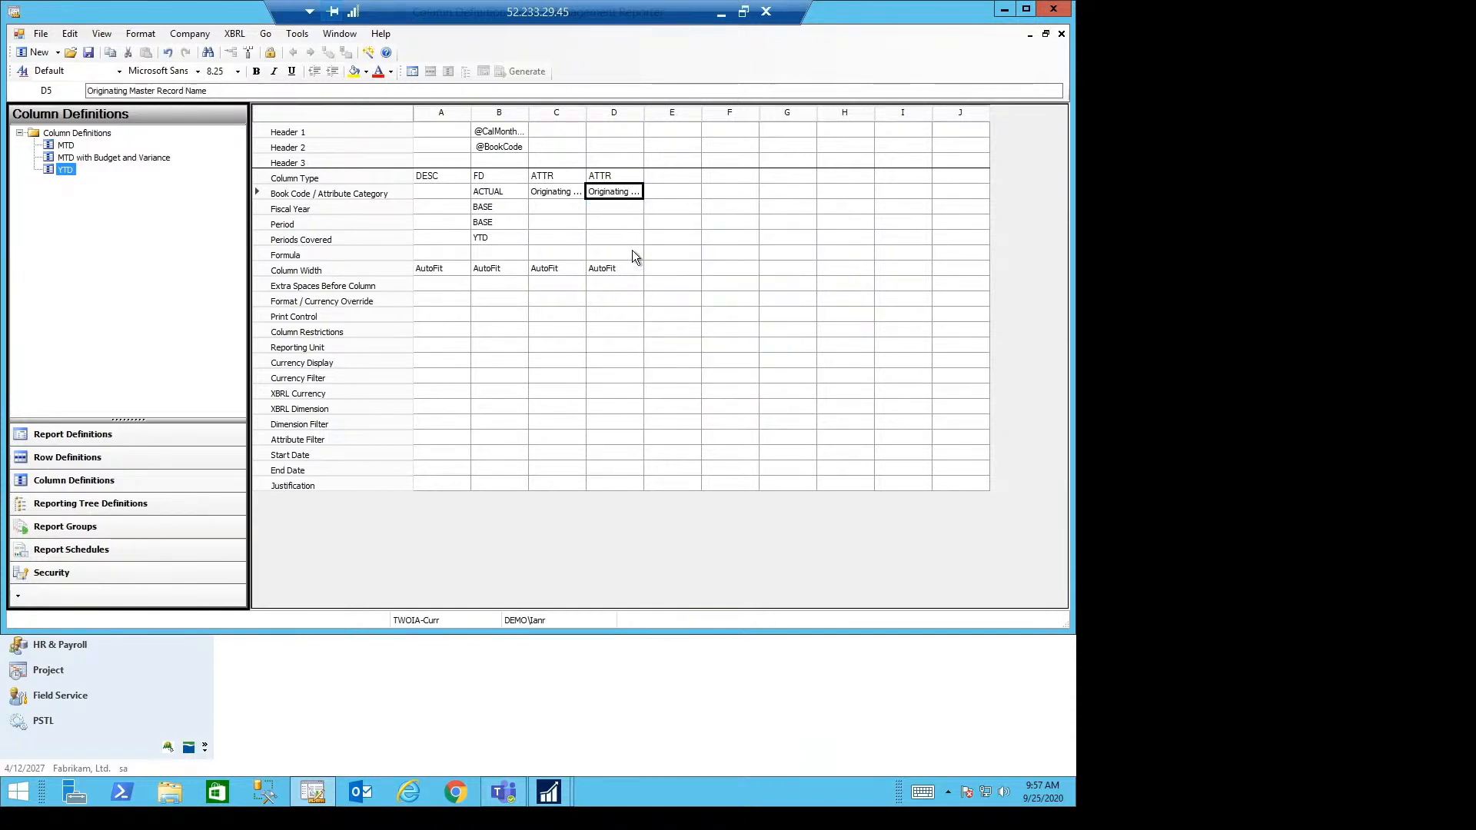
Add column E as an ATTR column with the Originating Document Number attribute category.
click(660, 180)
click(659, 180)
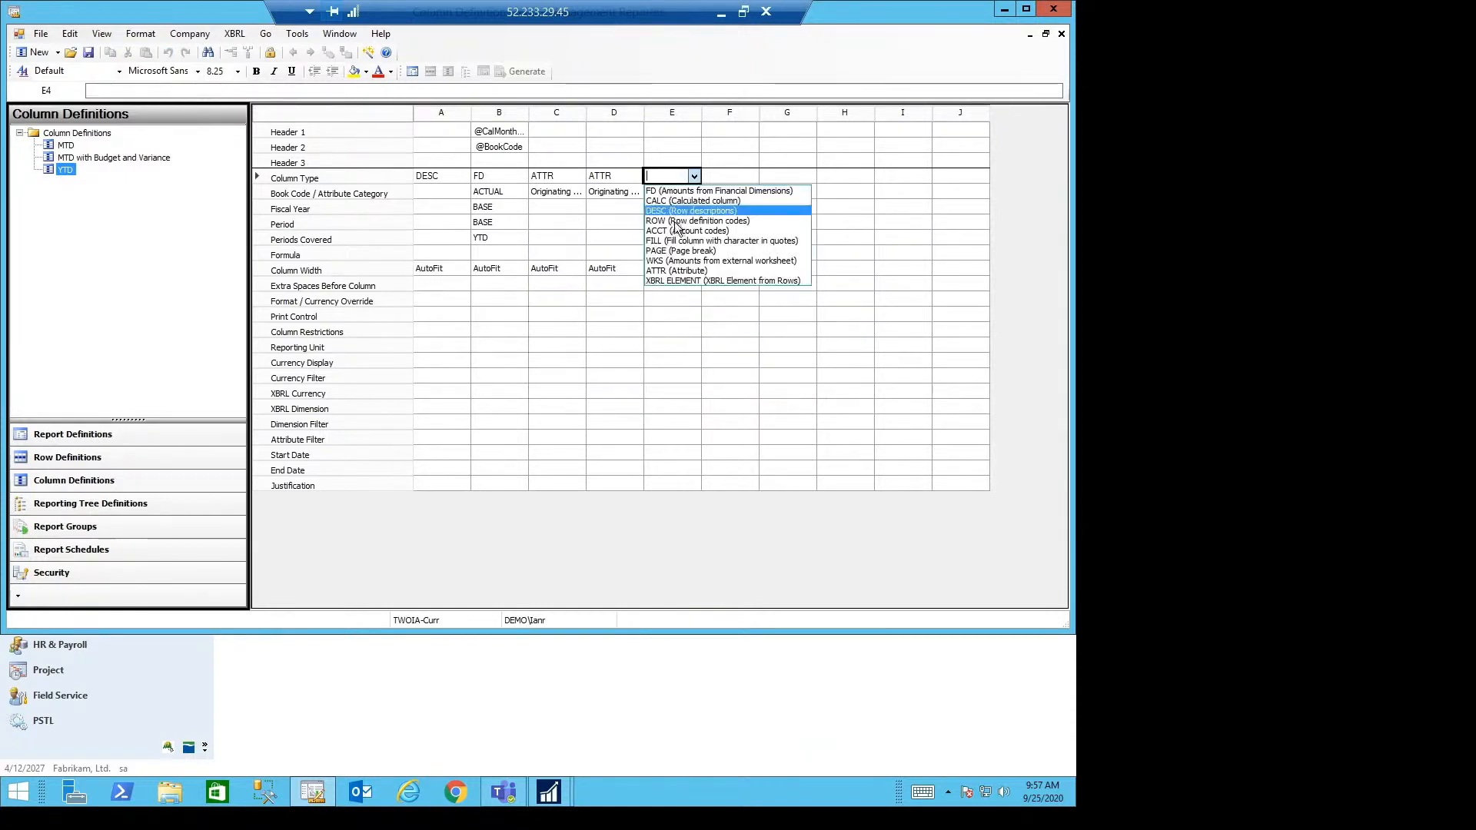
click(658, 271)
click(666, 192)
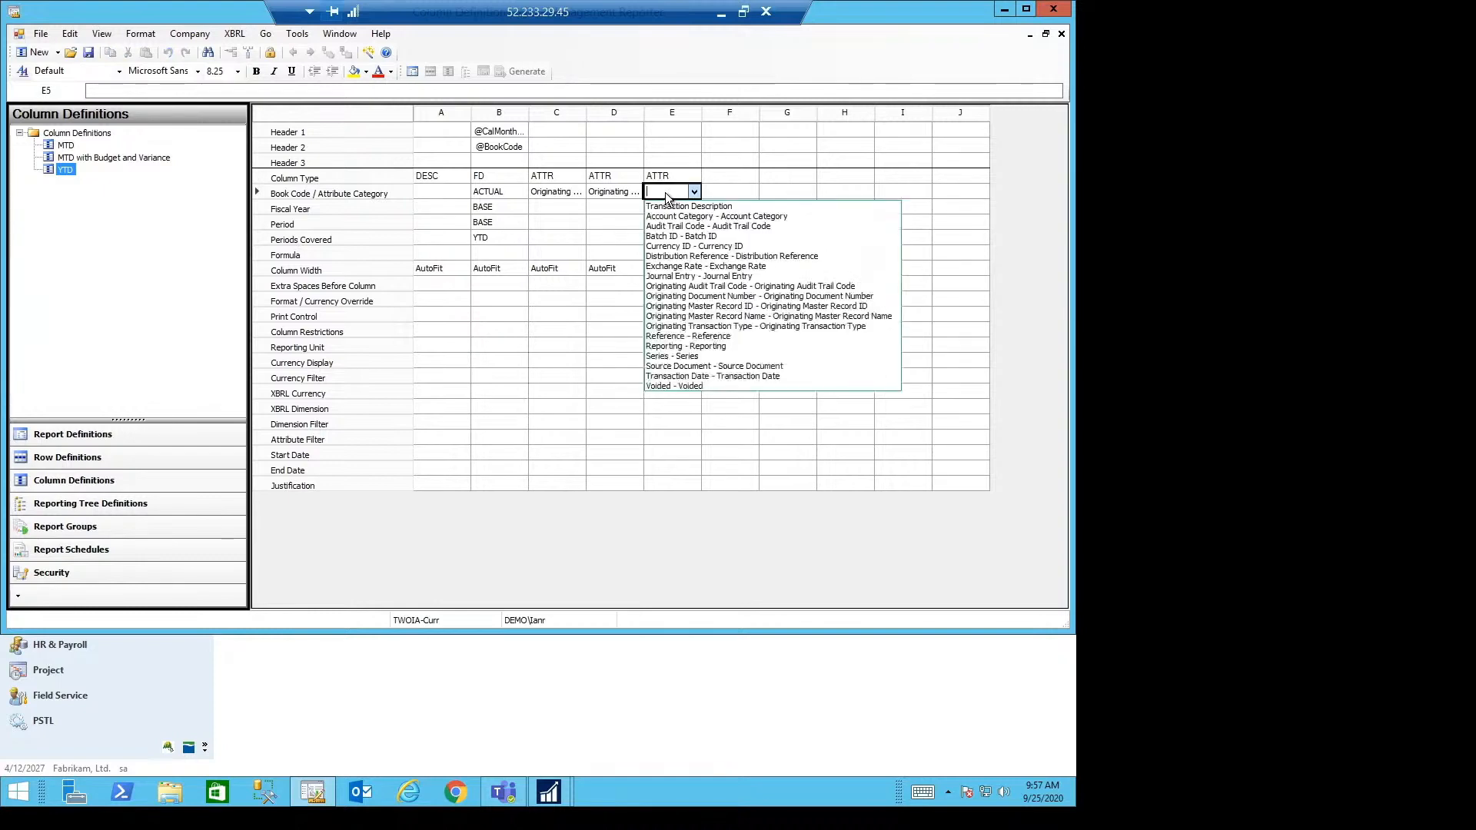
click(693, 297)
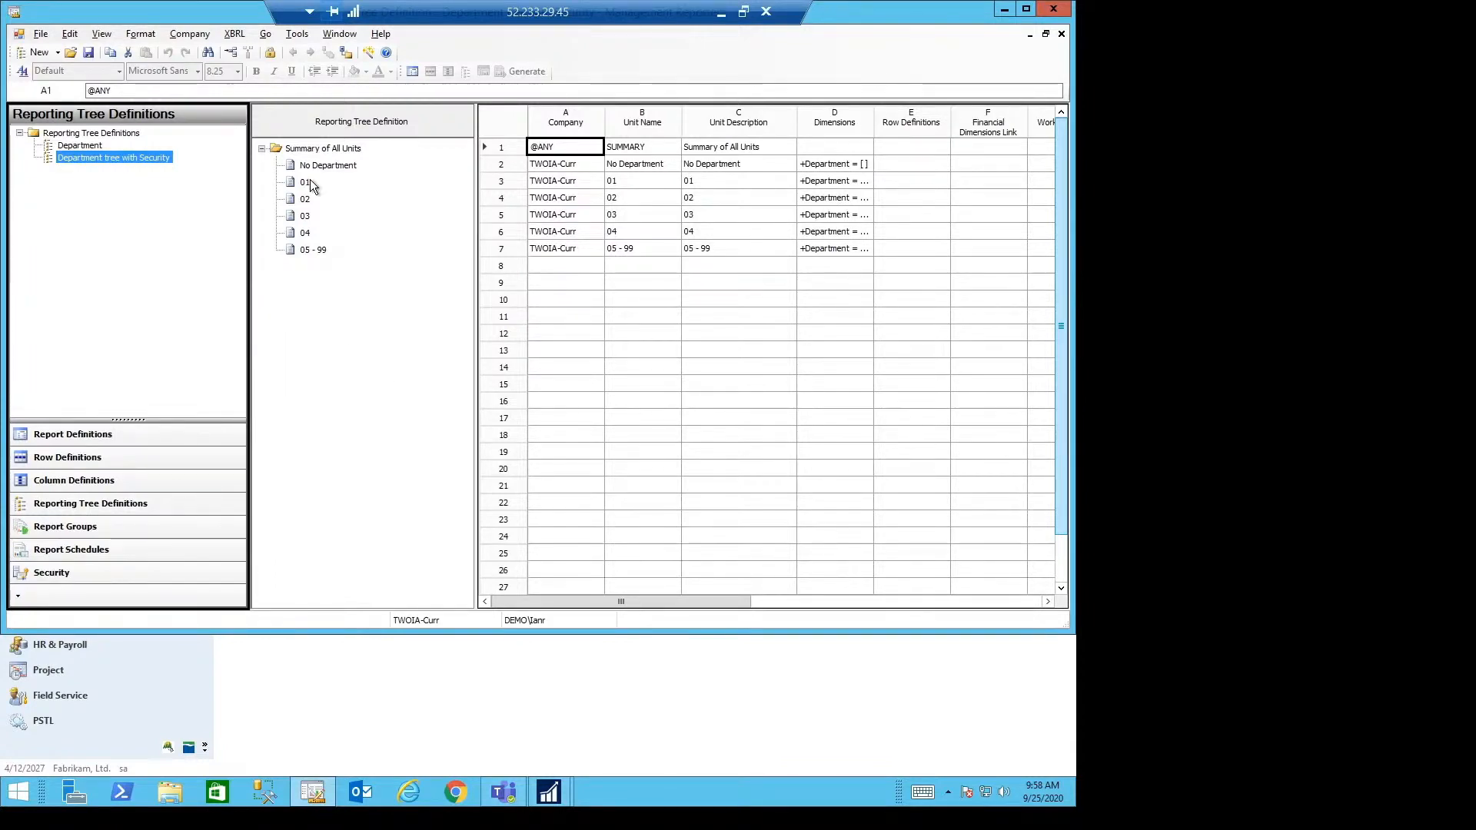
click(505, 167)
right_click(507, 169)
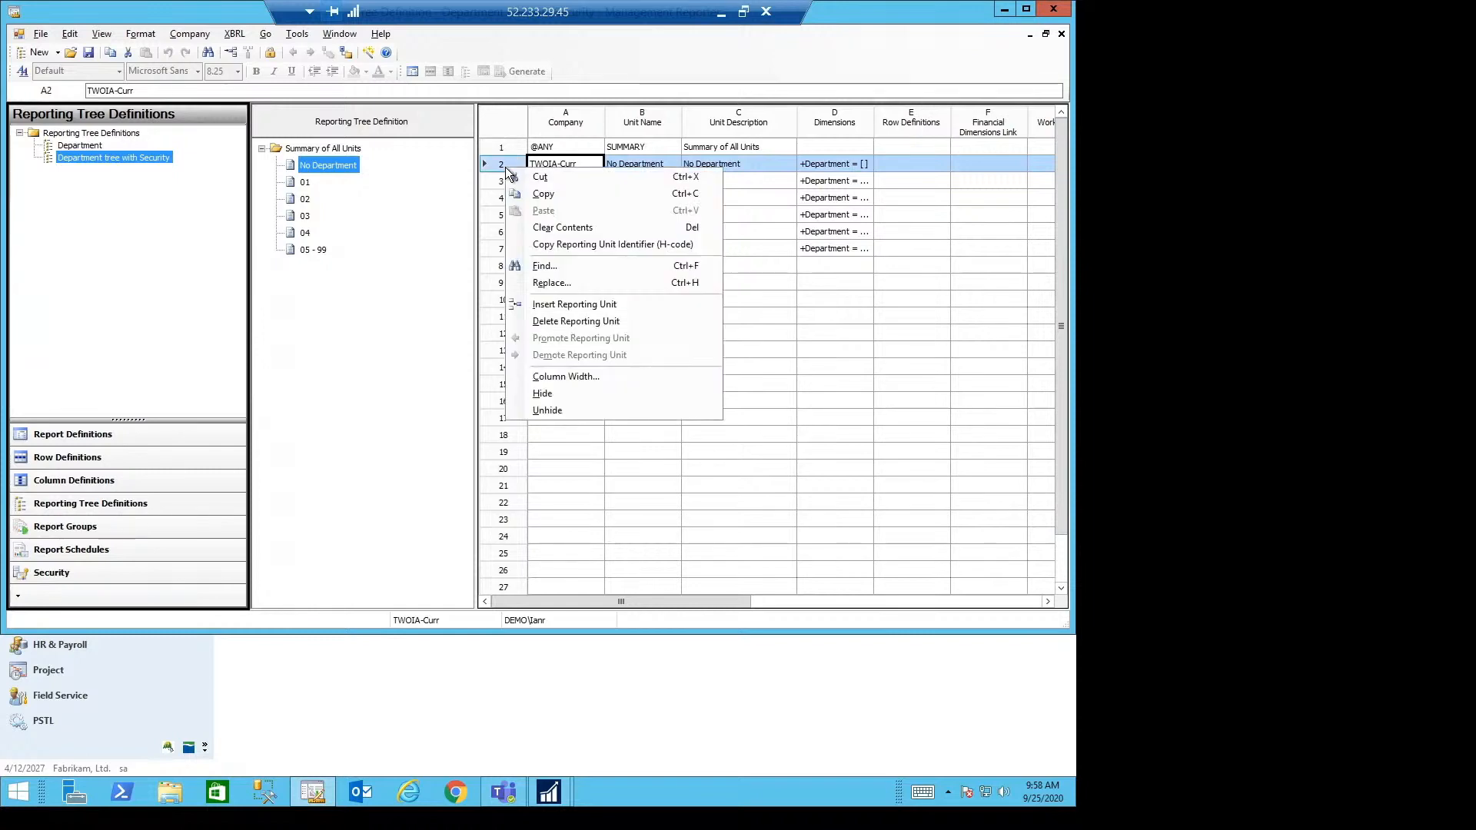
click(566, 305)
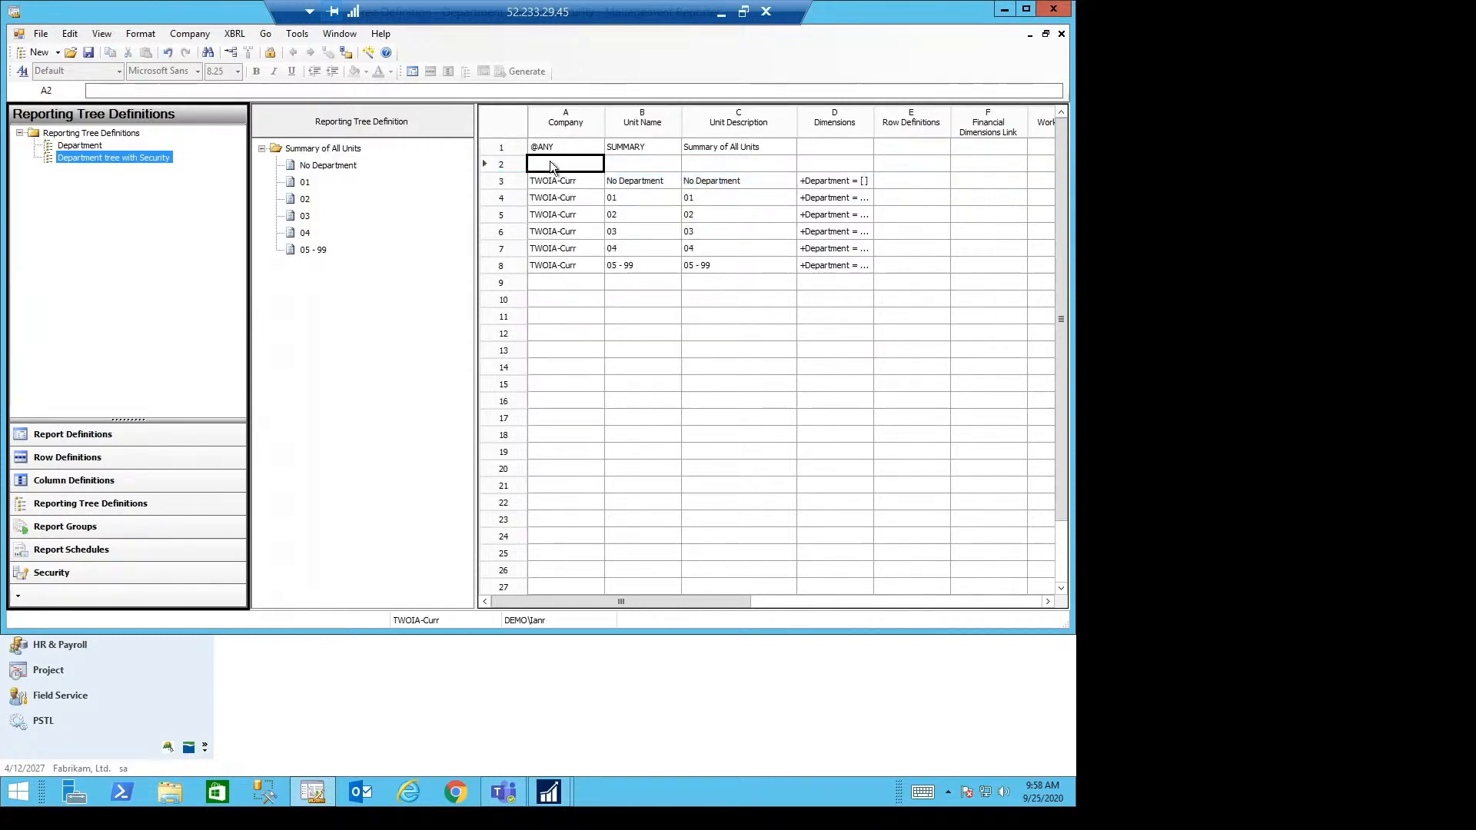
text(@ANY)
key(Tab)
text(M)
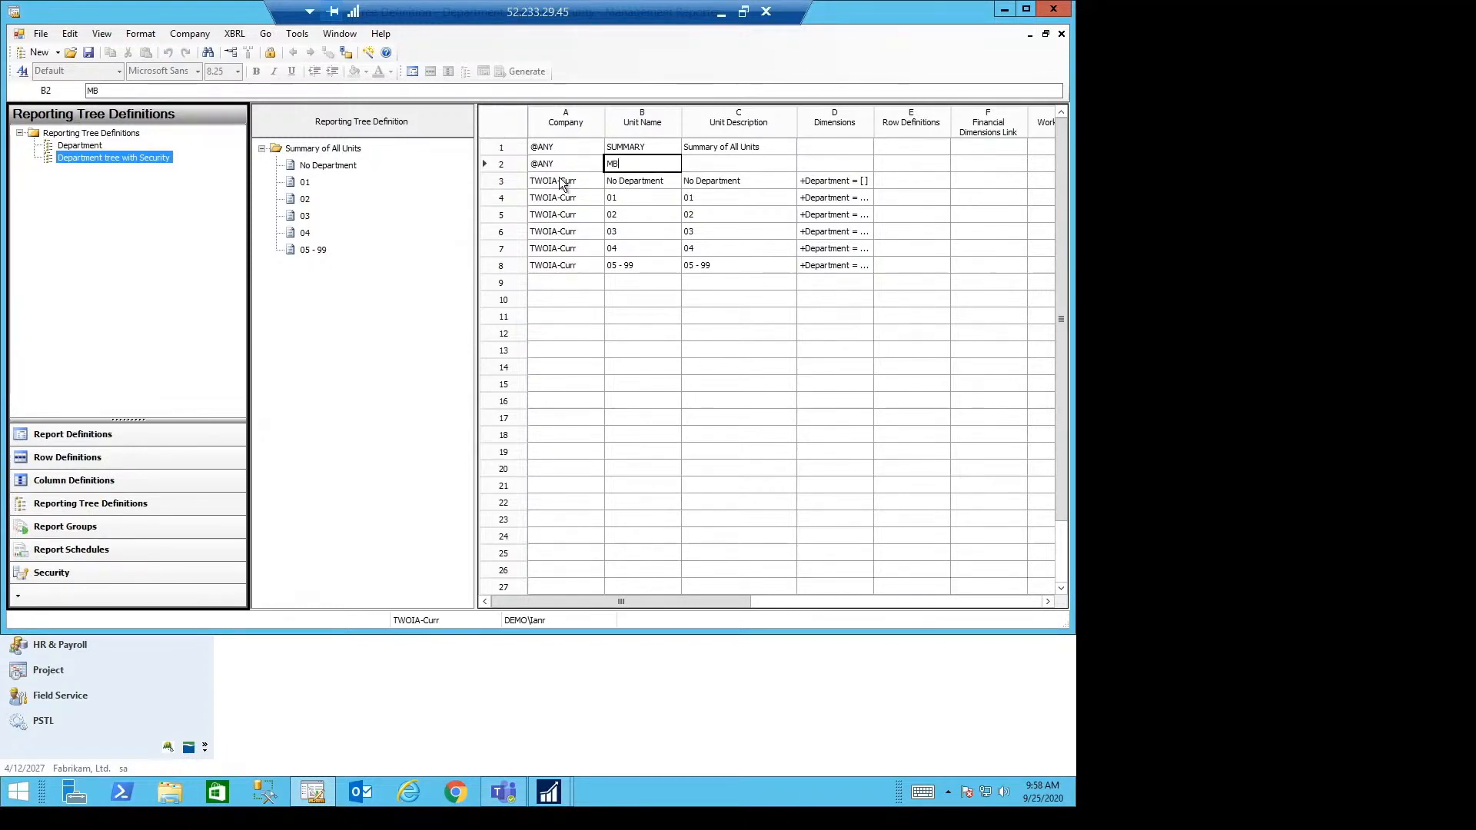
text(anitoba)
key(Return)
key(Tab)
text(Mant)
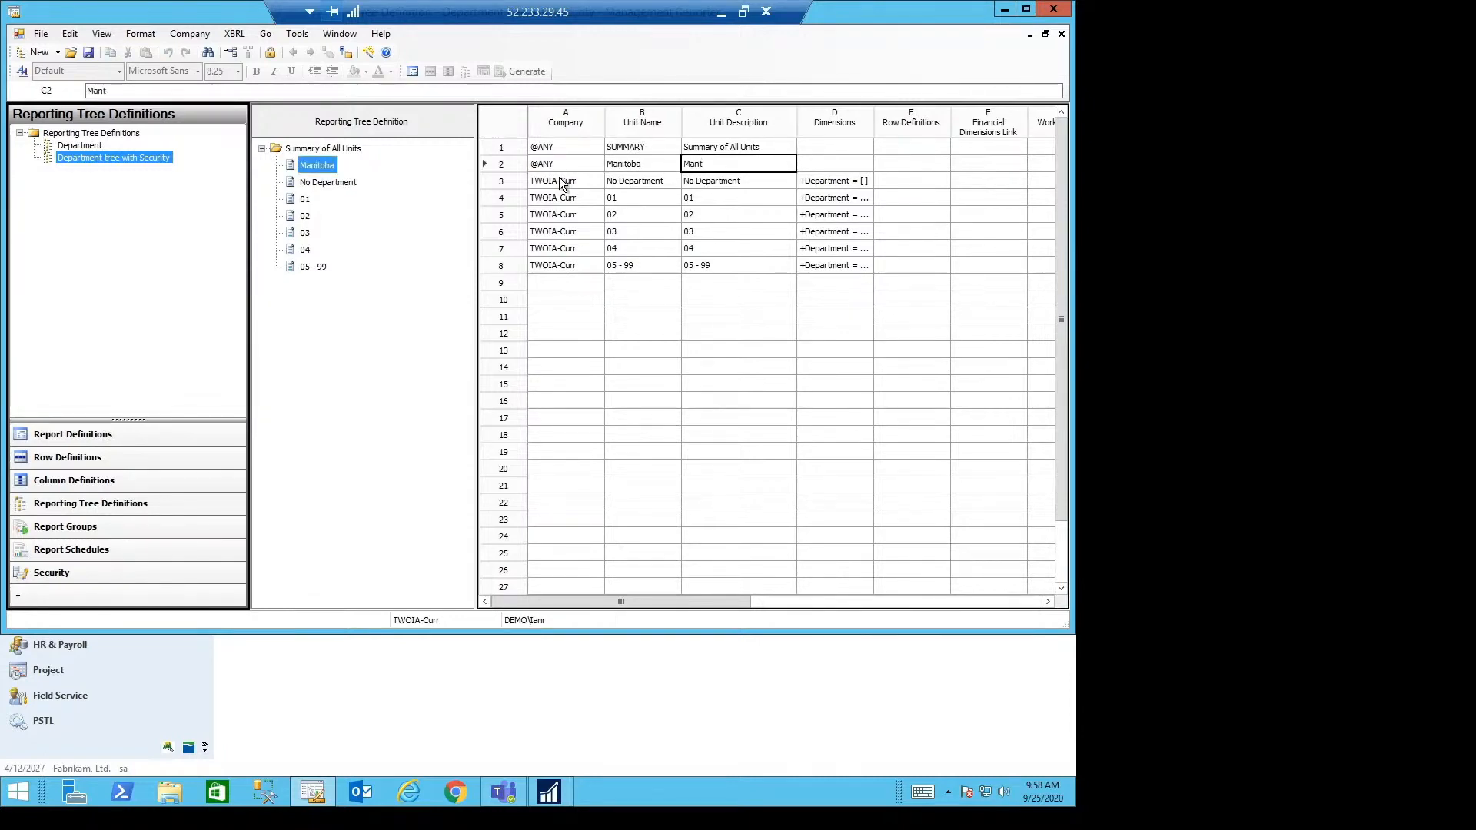
text(ioba)
key(Tab)
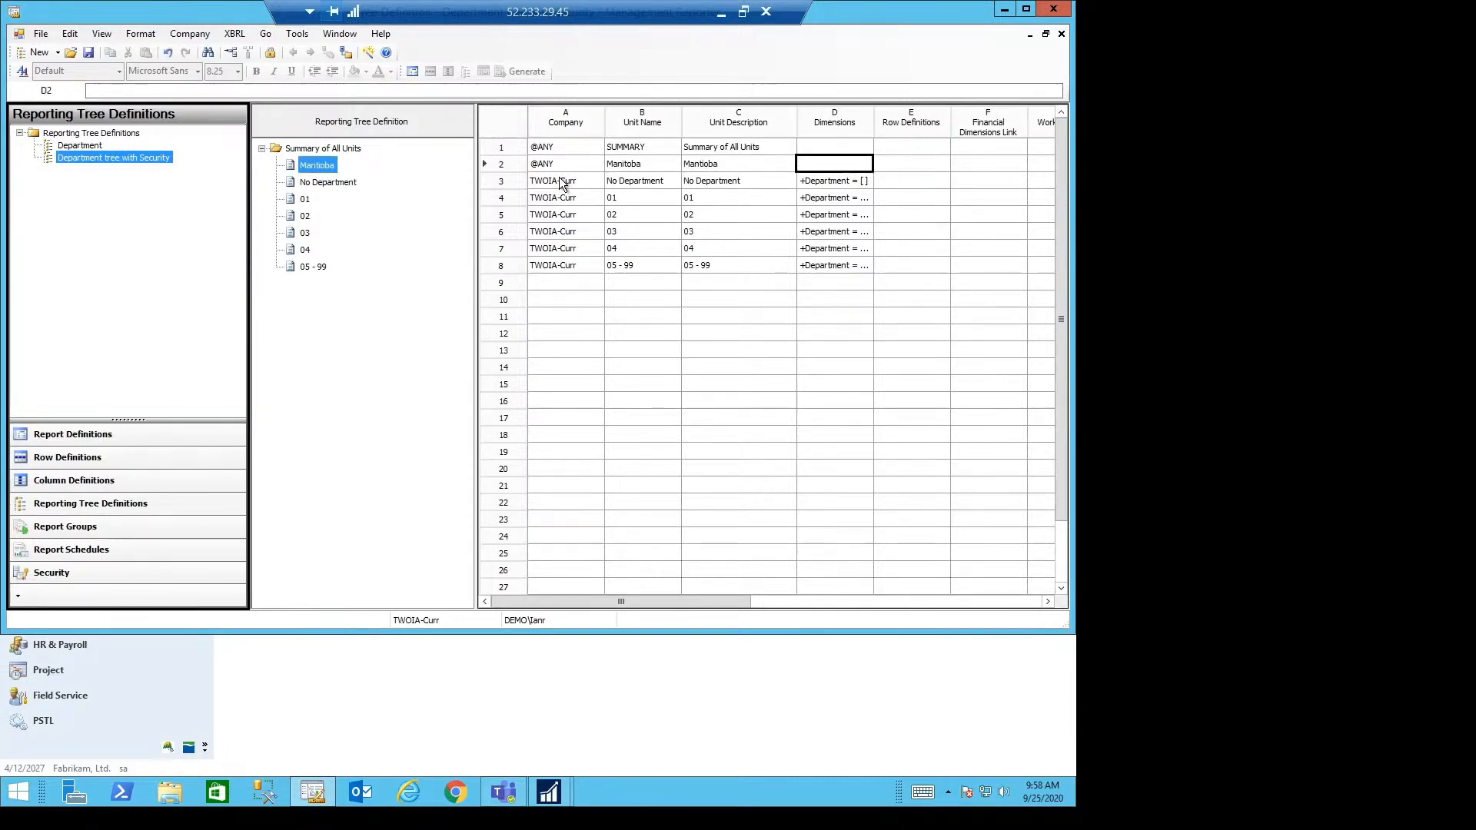
Demote the No Department and 01 units so they sit beneath Manitoba in the reporting tree.
click(326, 182)
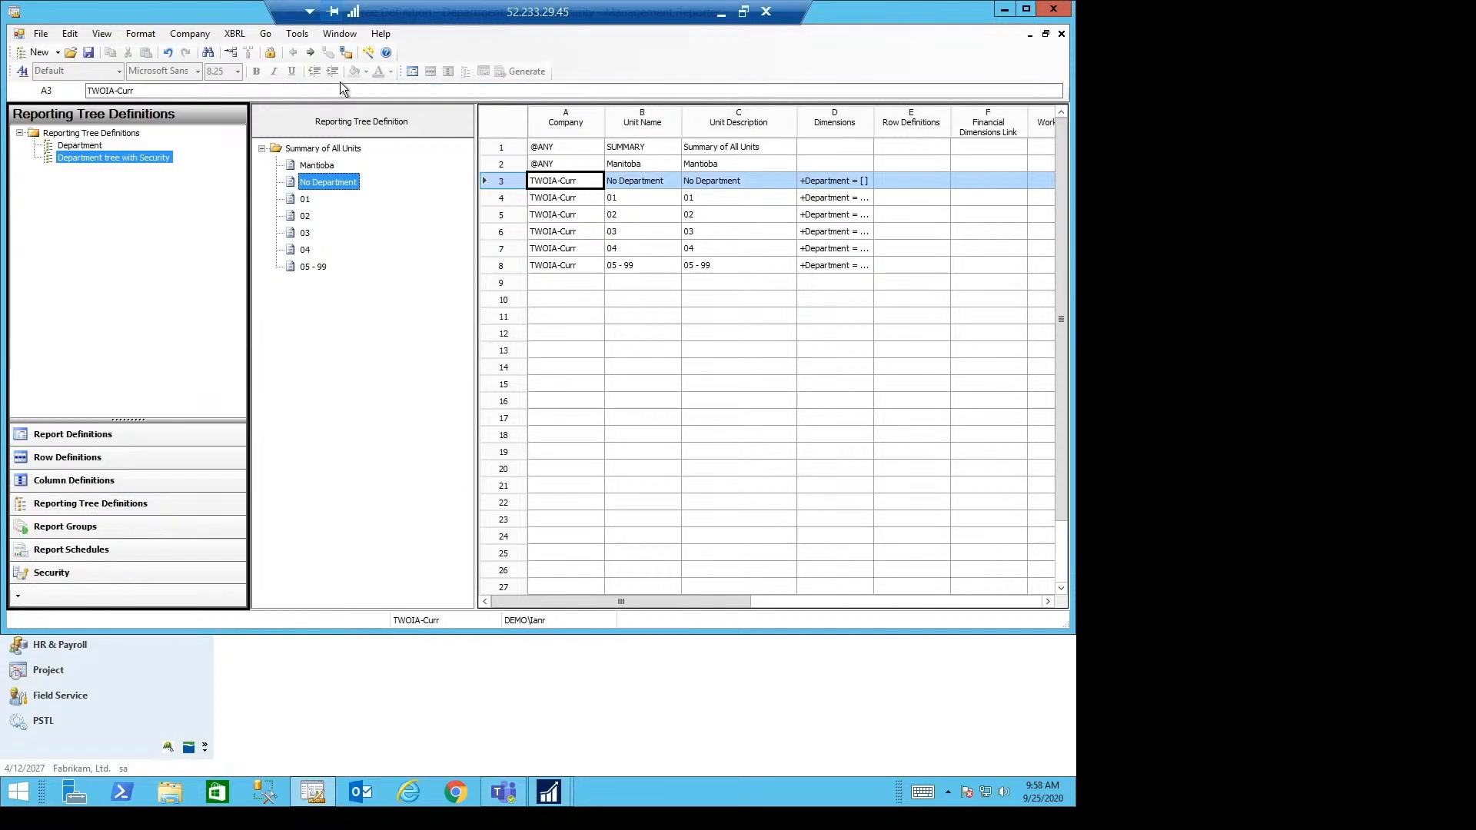
click(310, 52)
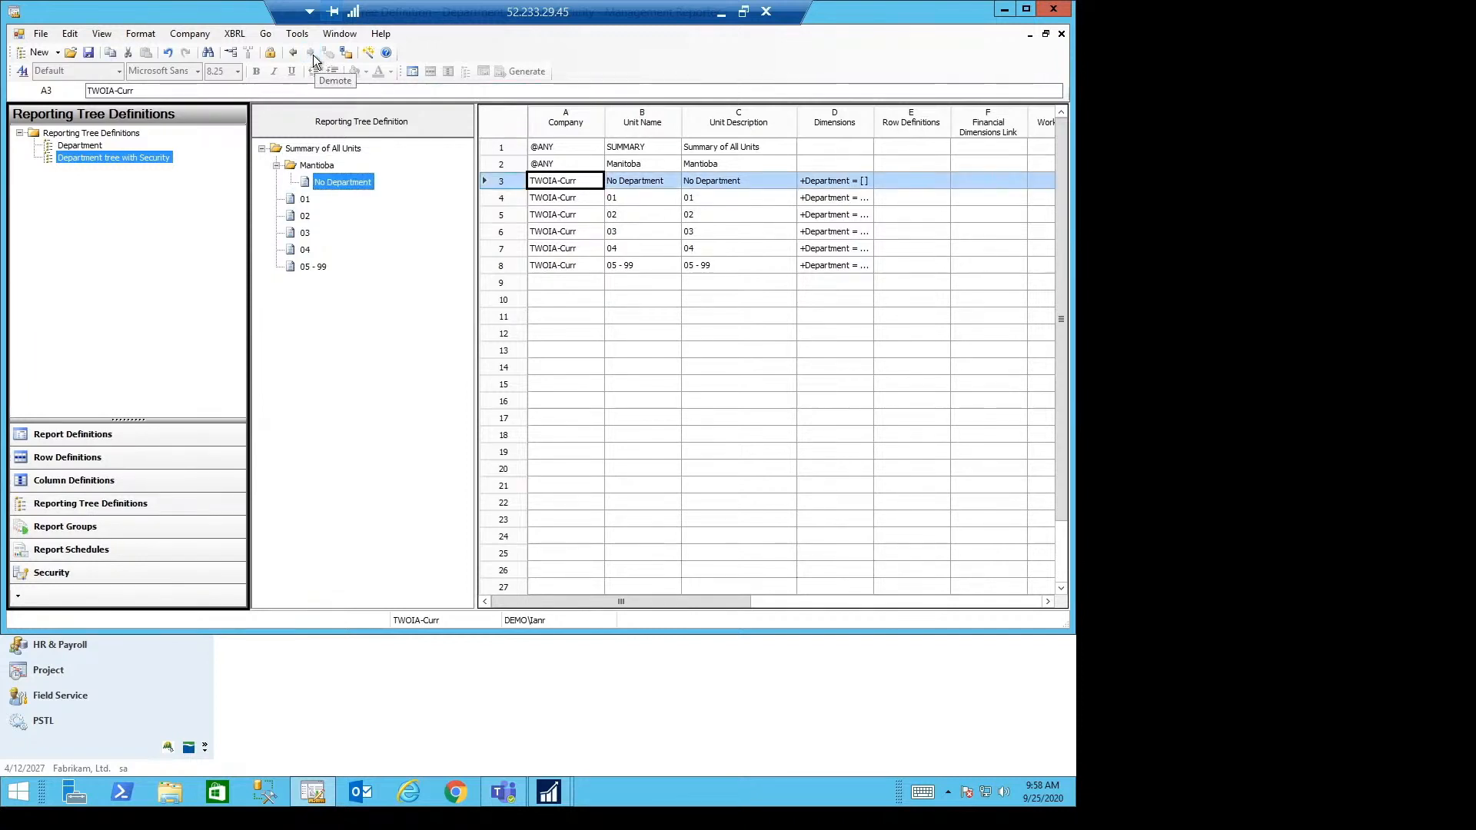
click(305, 199)
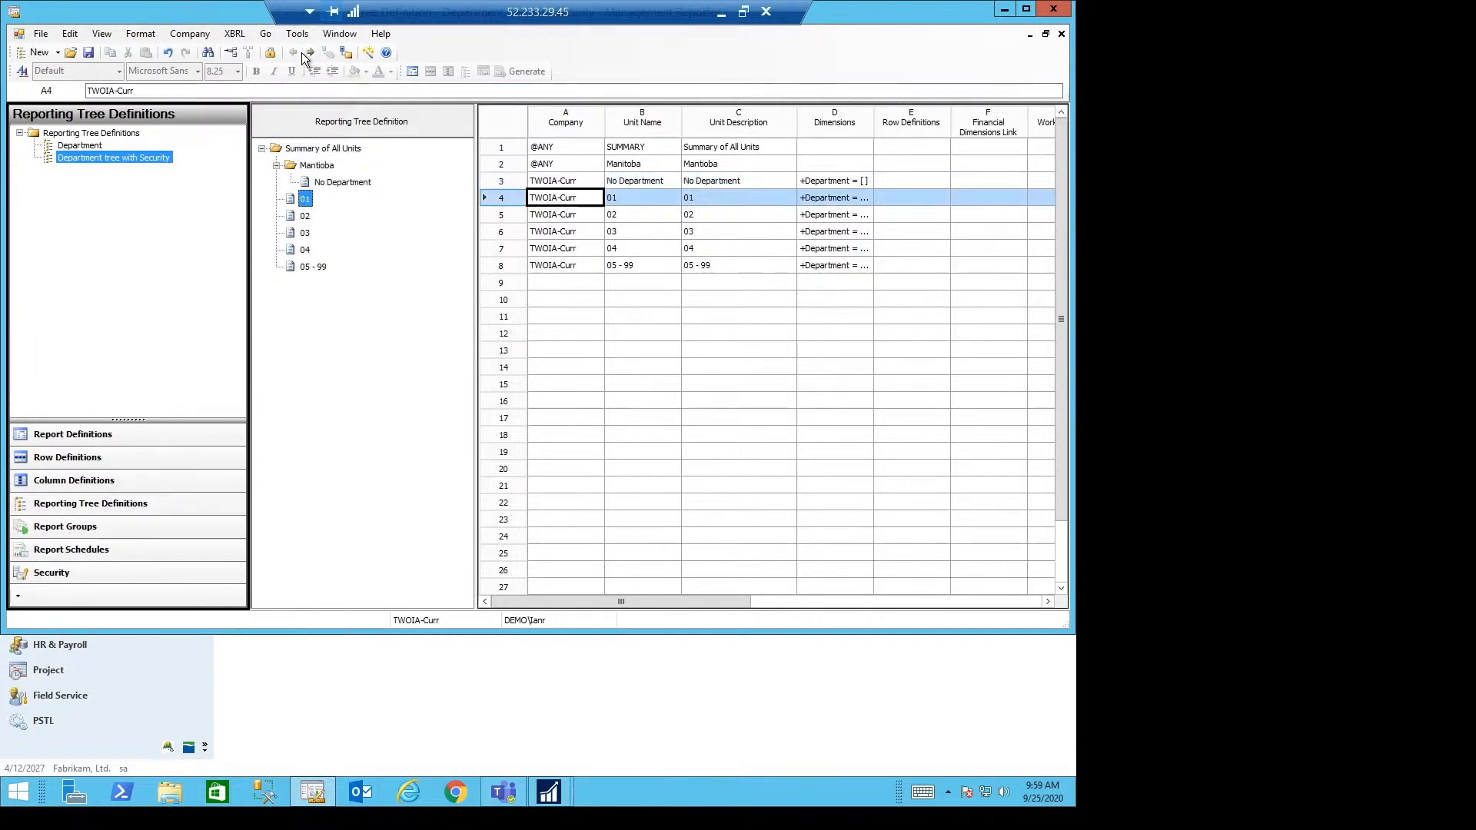
click(310, 52)
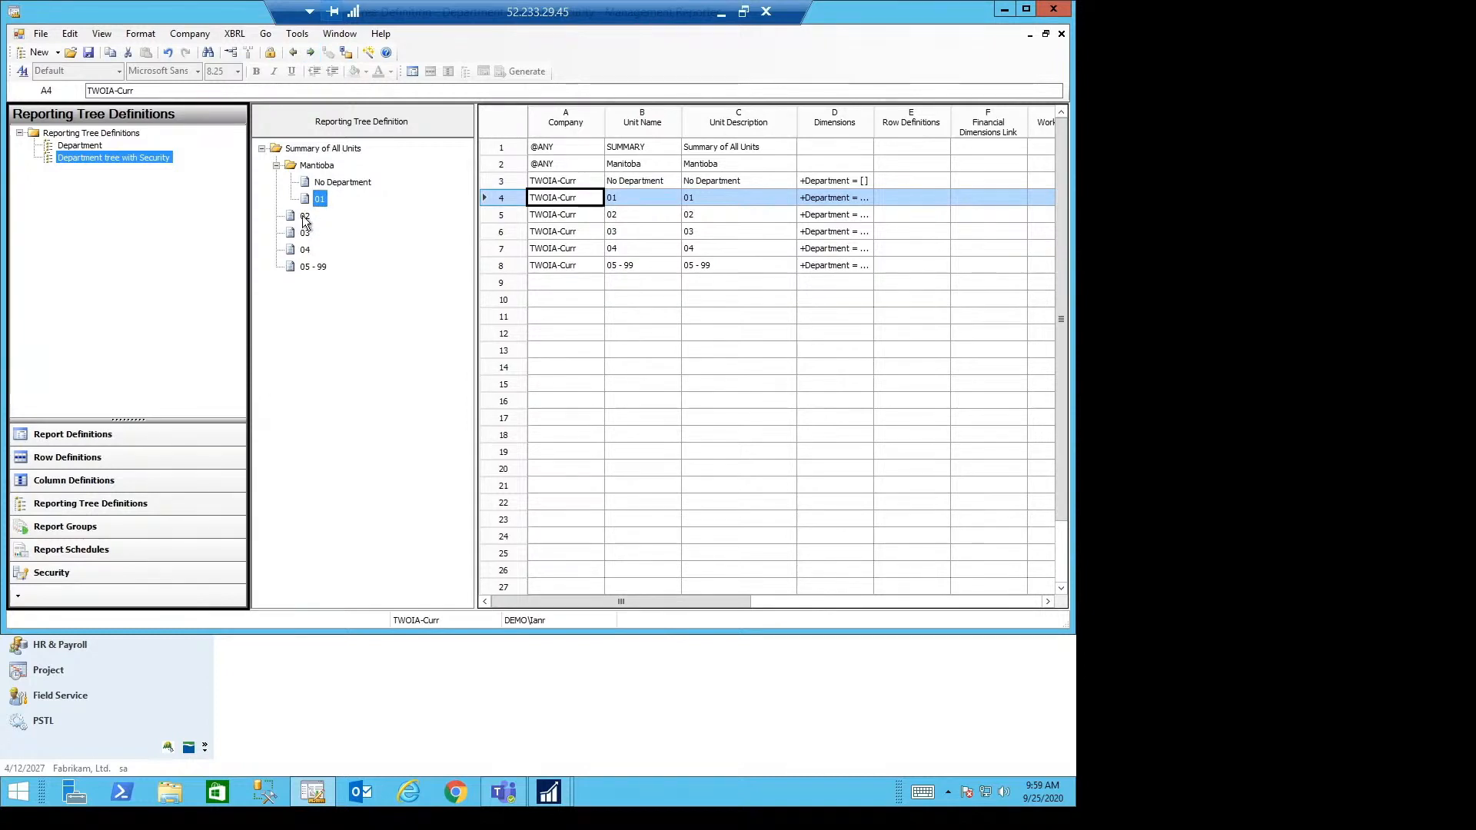
click(505, 217)
right_click(505, 214)
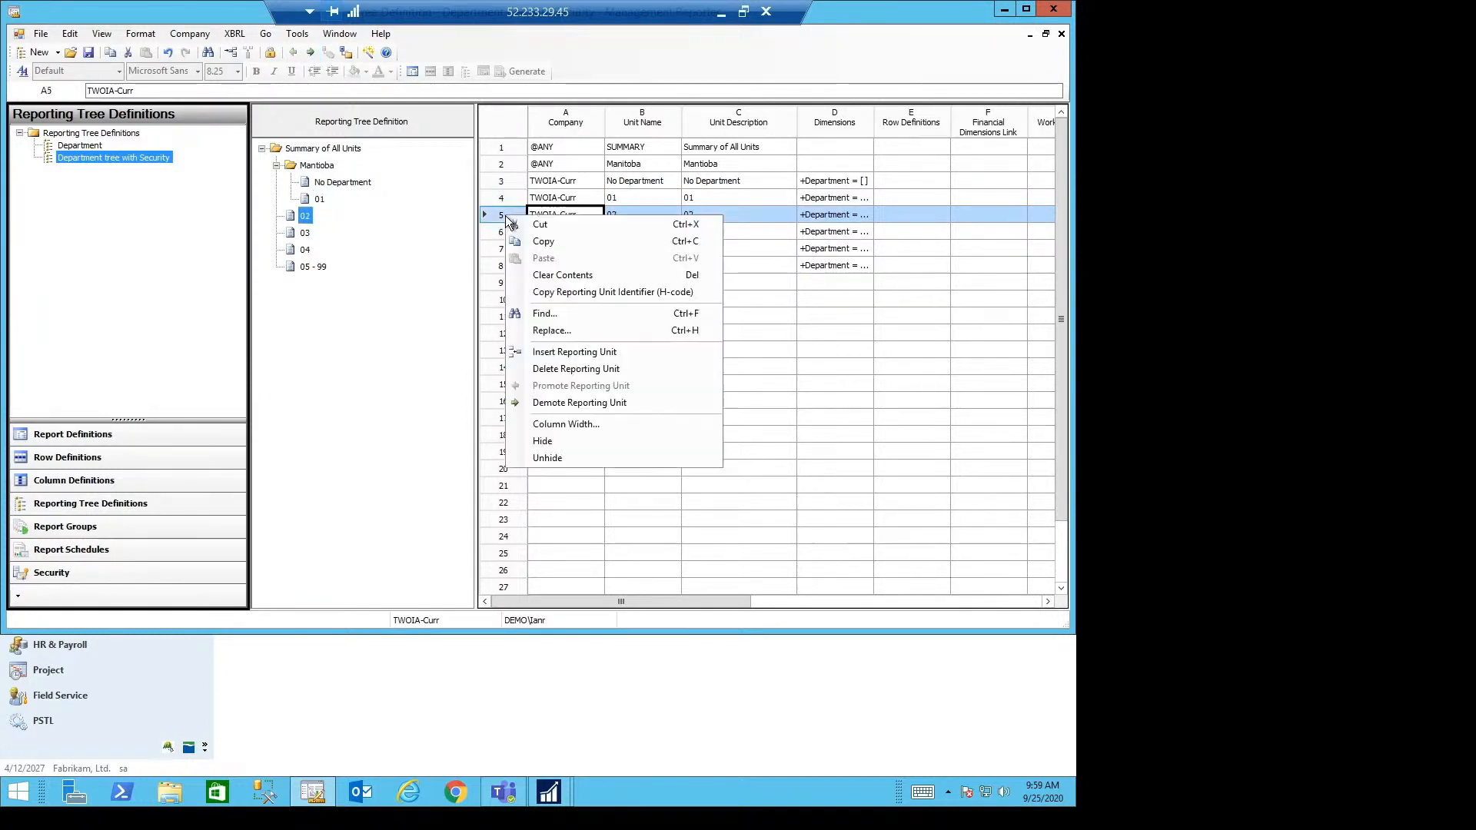
click(560, 353)
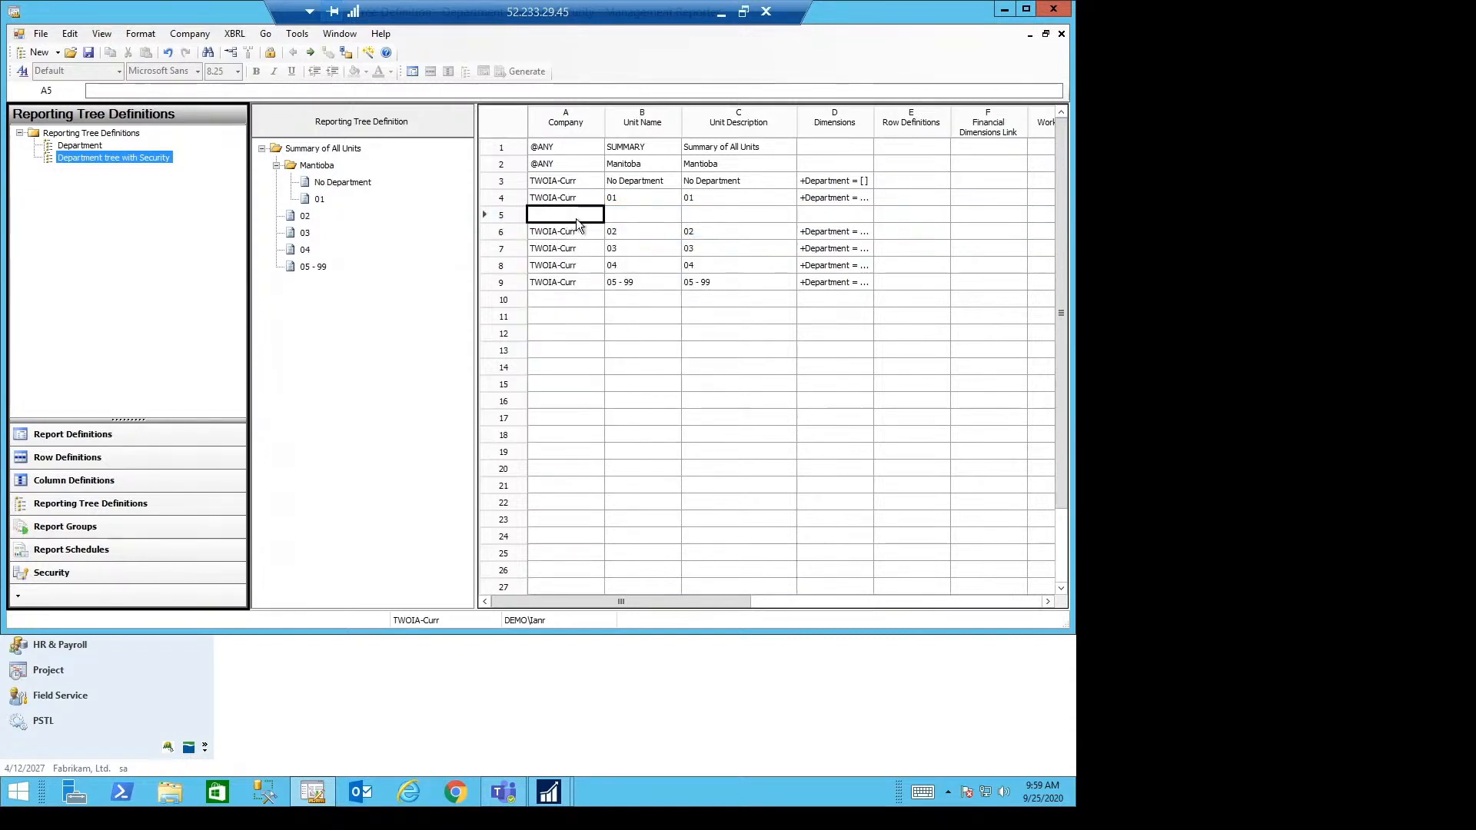
text(@ANY)
key(Tab)
text(Rest )
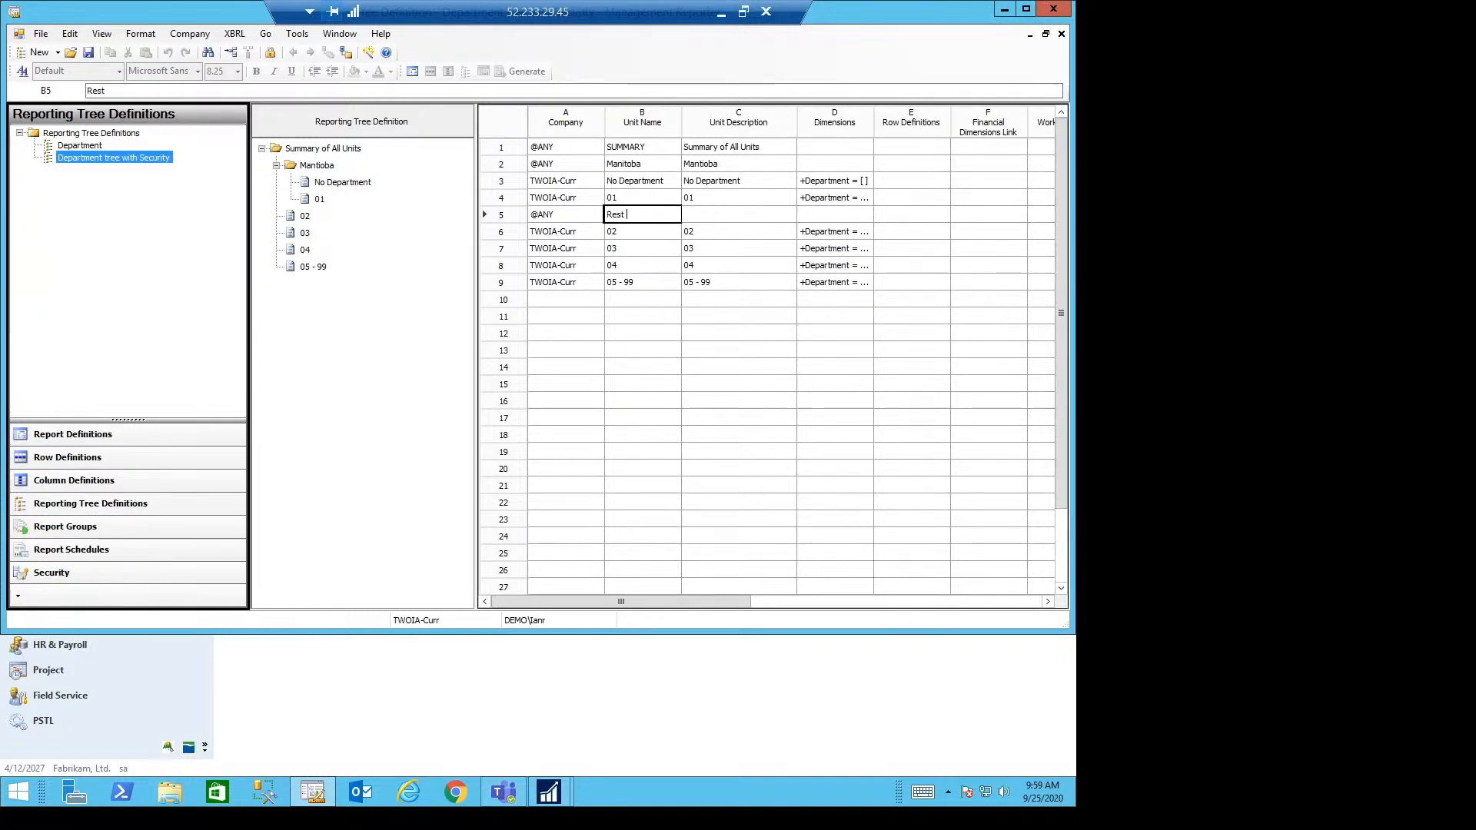
text(of Canada)
key(Tab)
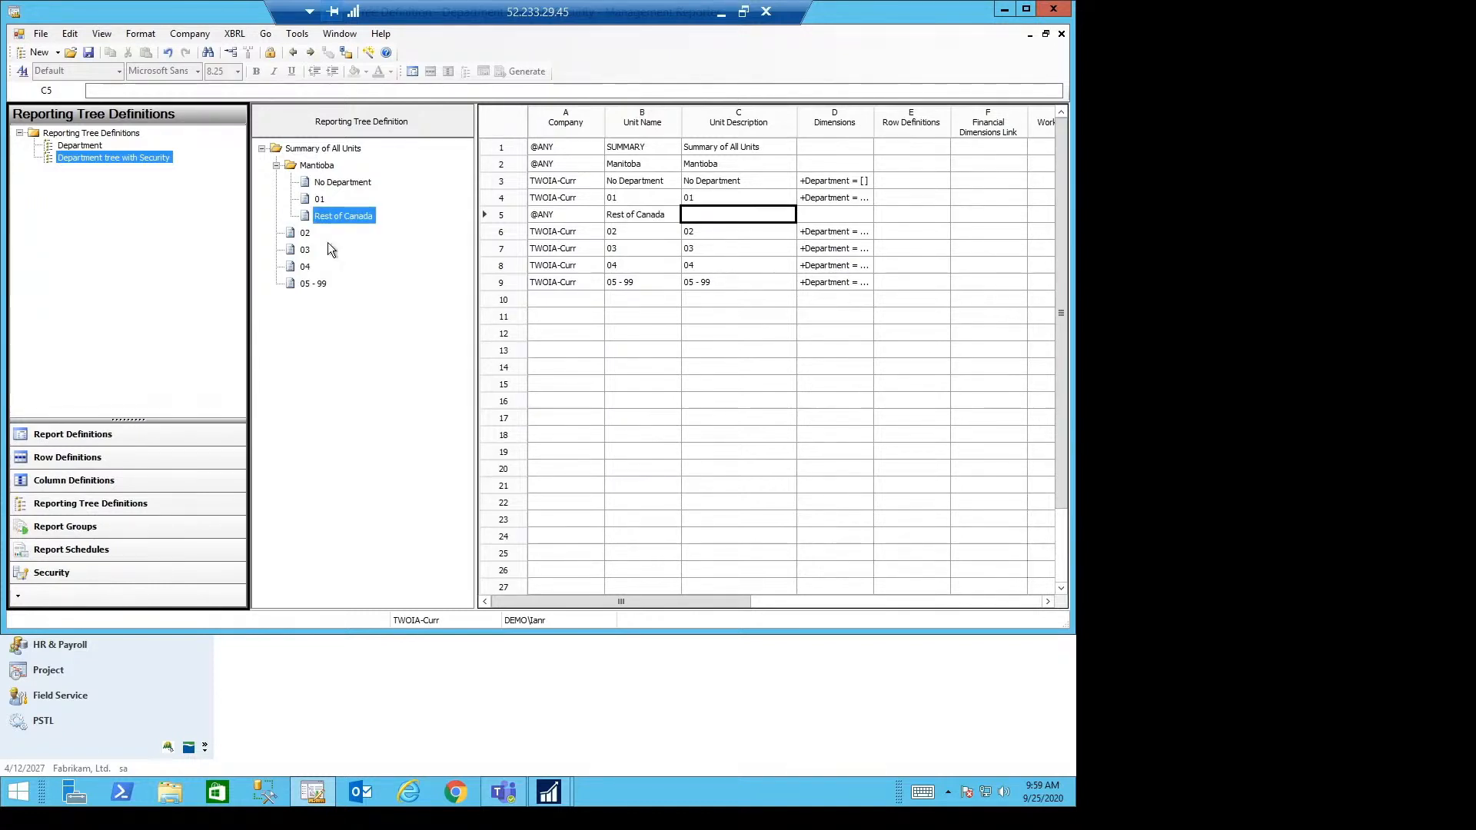
Demote units 02, 03, 04 and 05 - 99 together so they sit beneath Rest of Canada.
drag(328, 242, 321, 284)
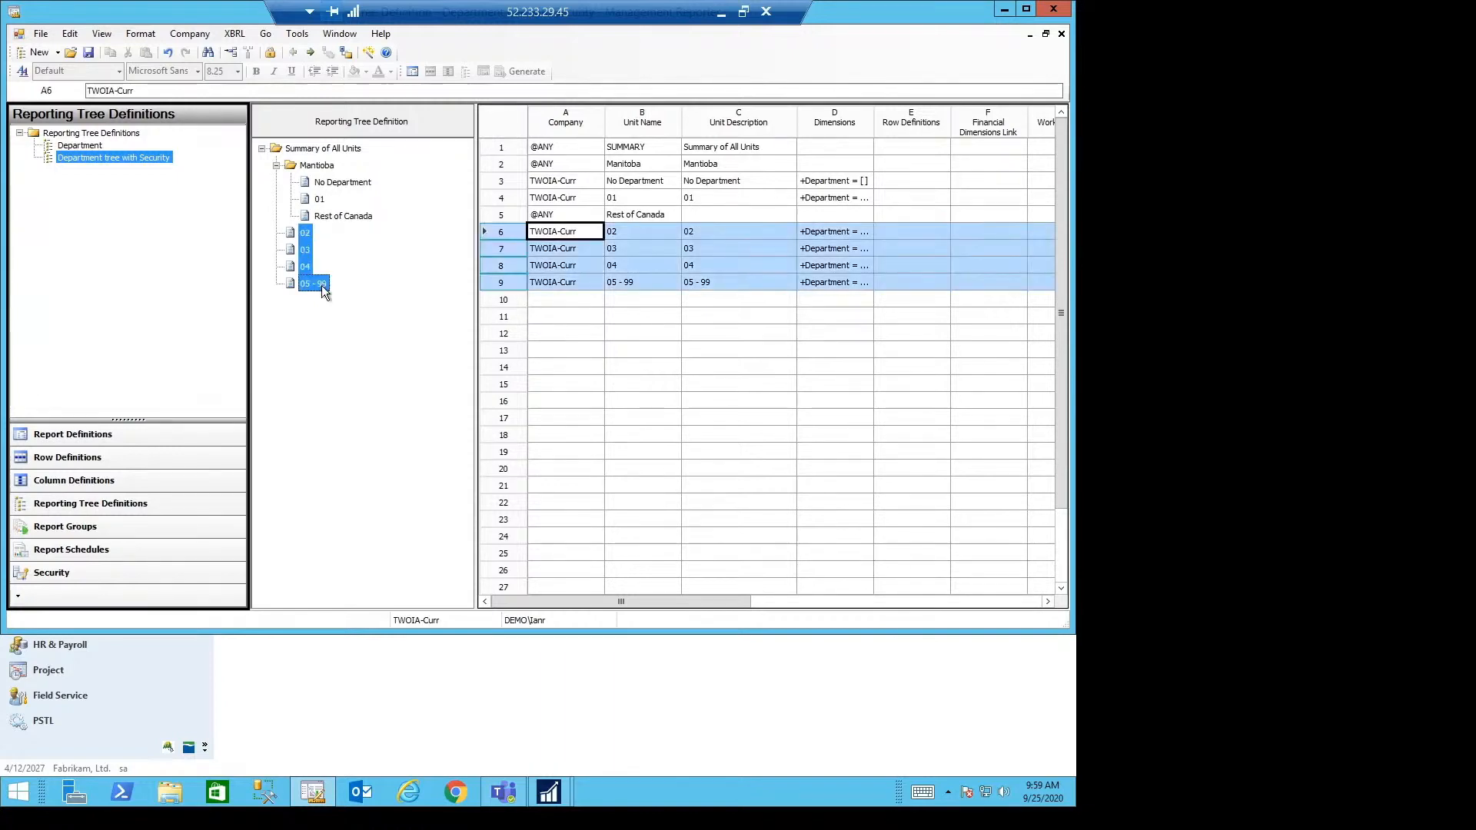
click(310, 54)
click(309, 53)
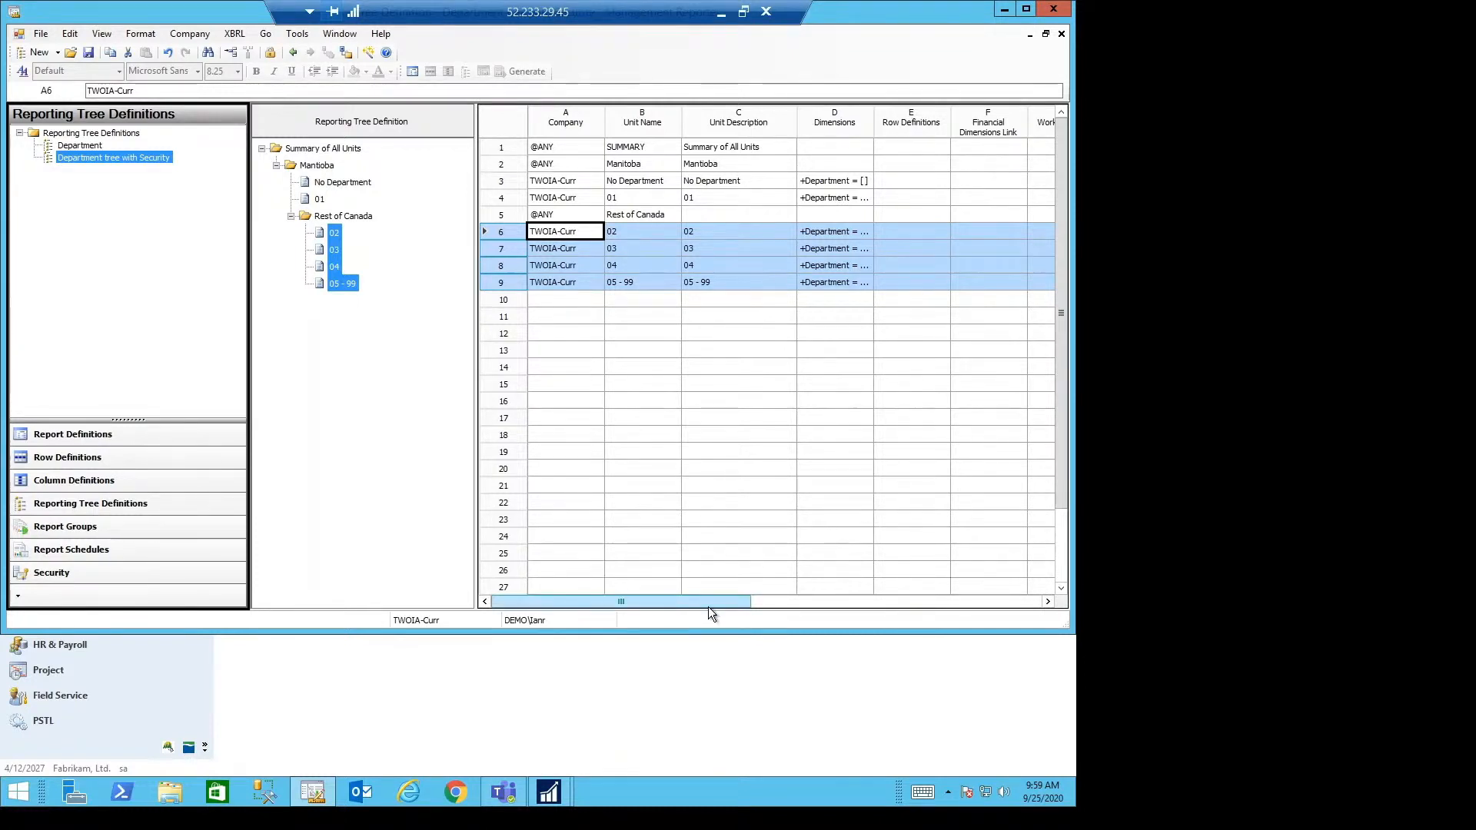
Examine the Unit Security settings of the department units and the Additional Text entry of the No Department unit.
drag(732, 600, 1033, 635)
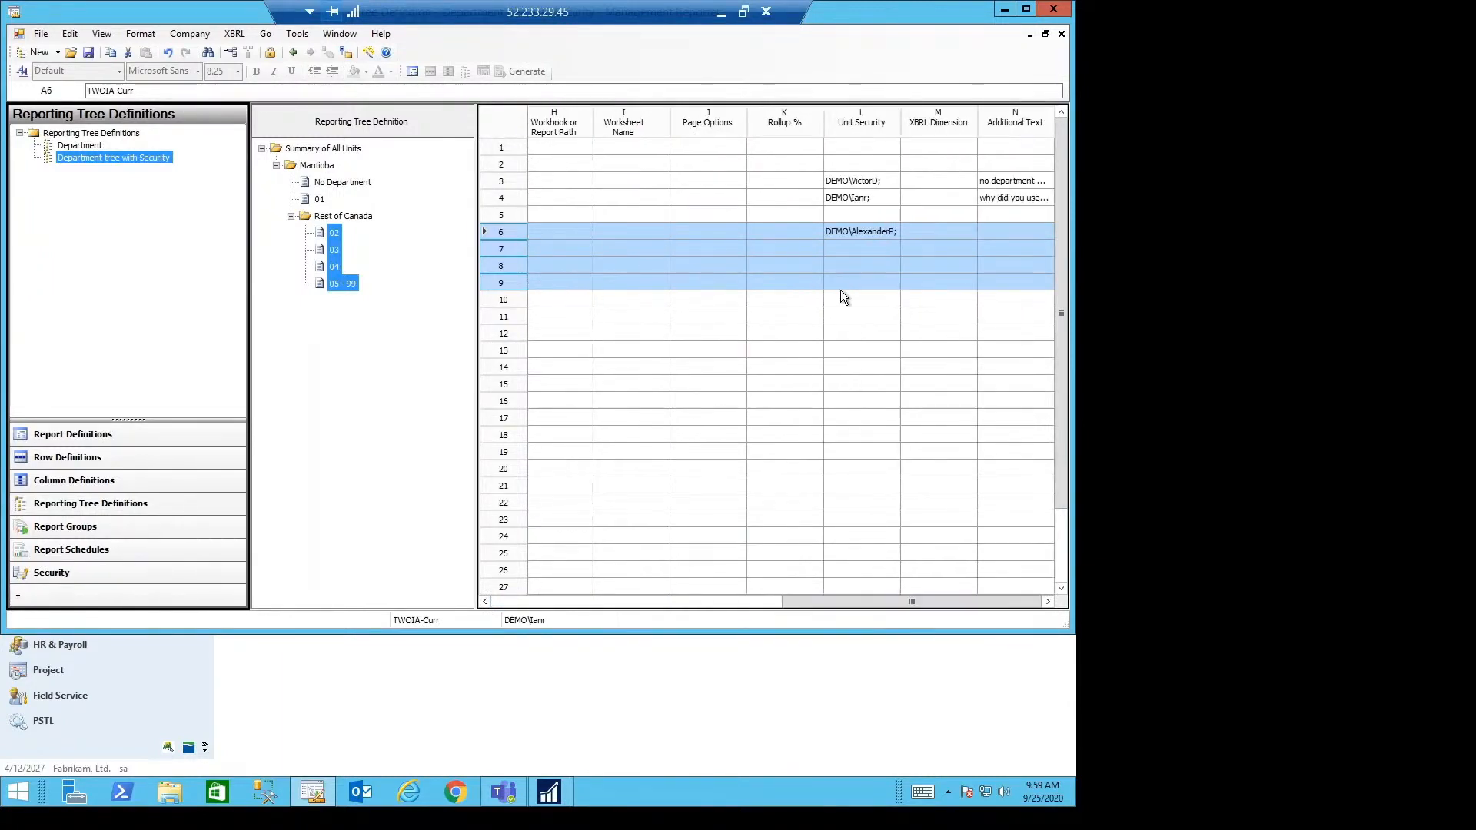
click(858, 178)
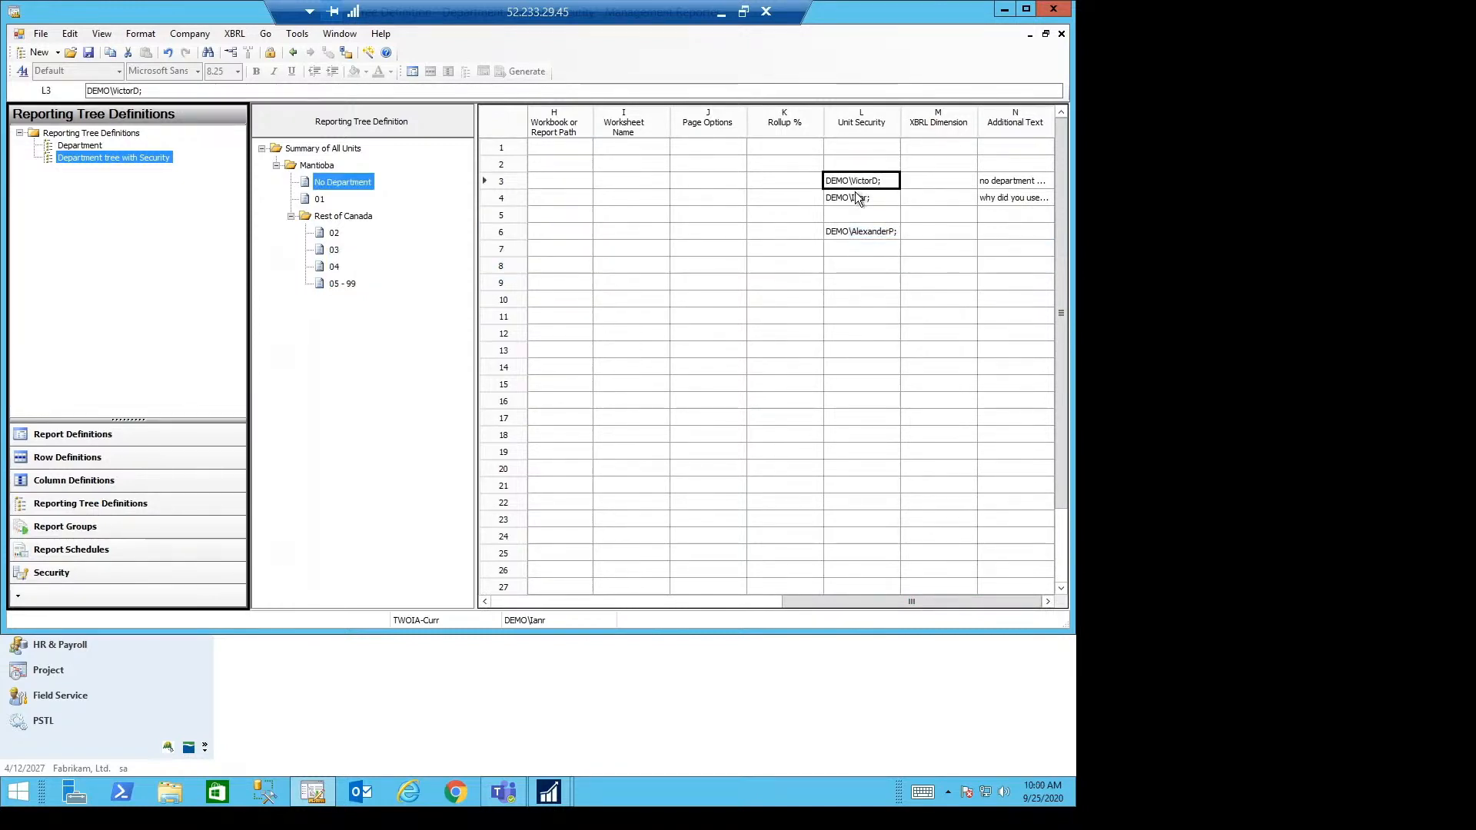
click(865, 203)
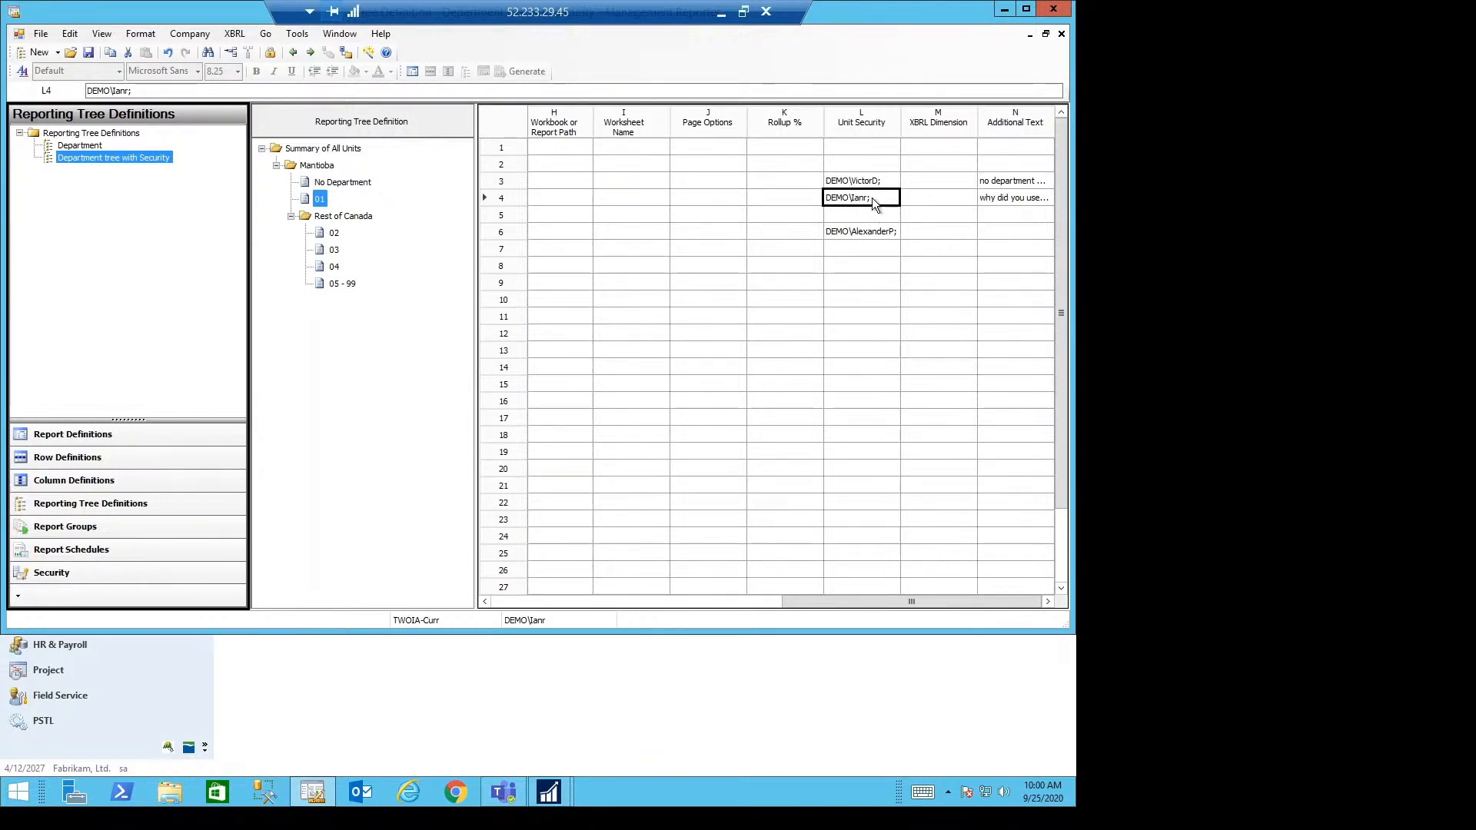
click(871, 240)
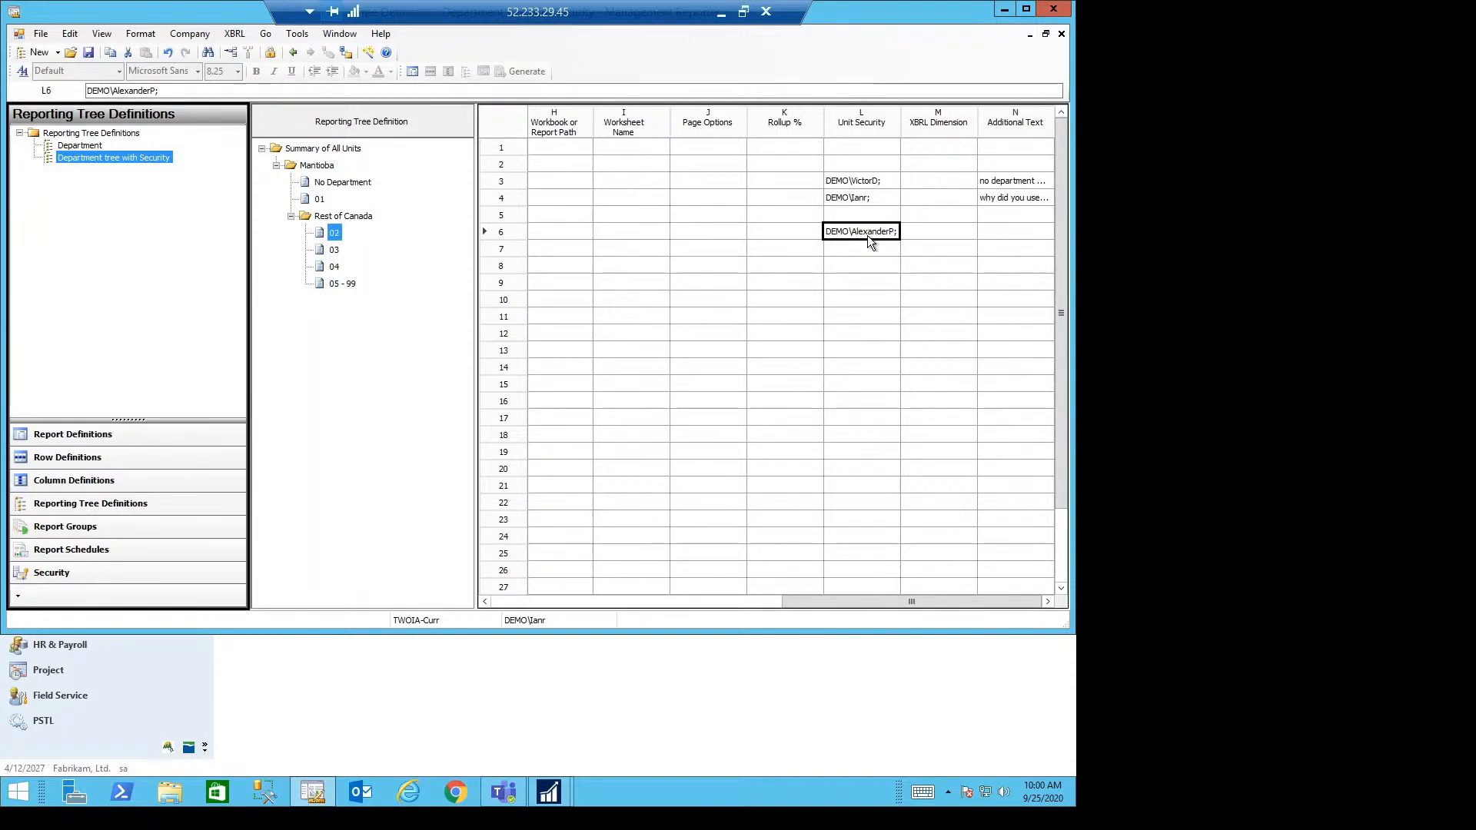
click(870, 254)
click(867, 265)
click(861, 280)
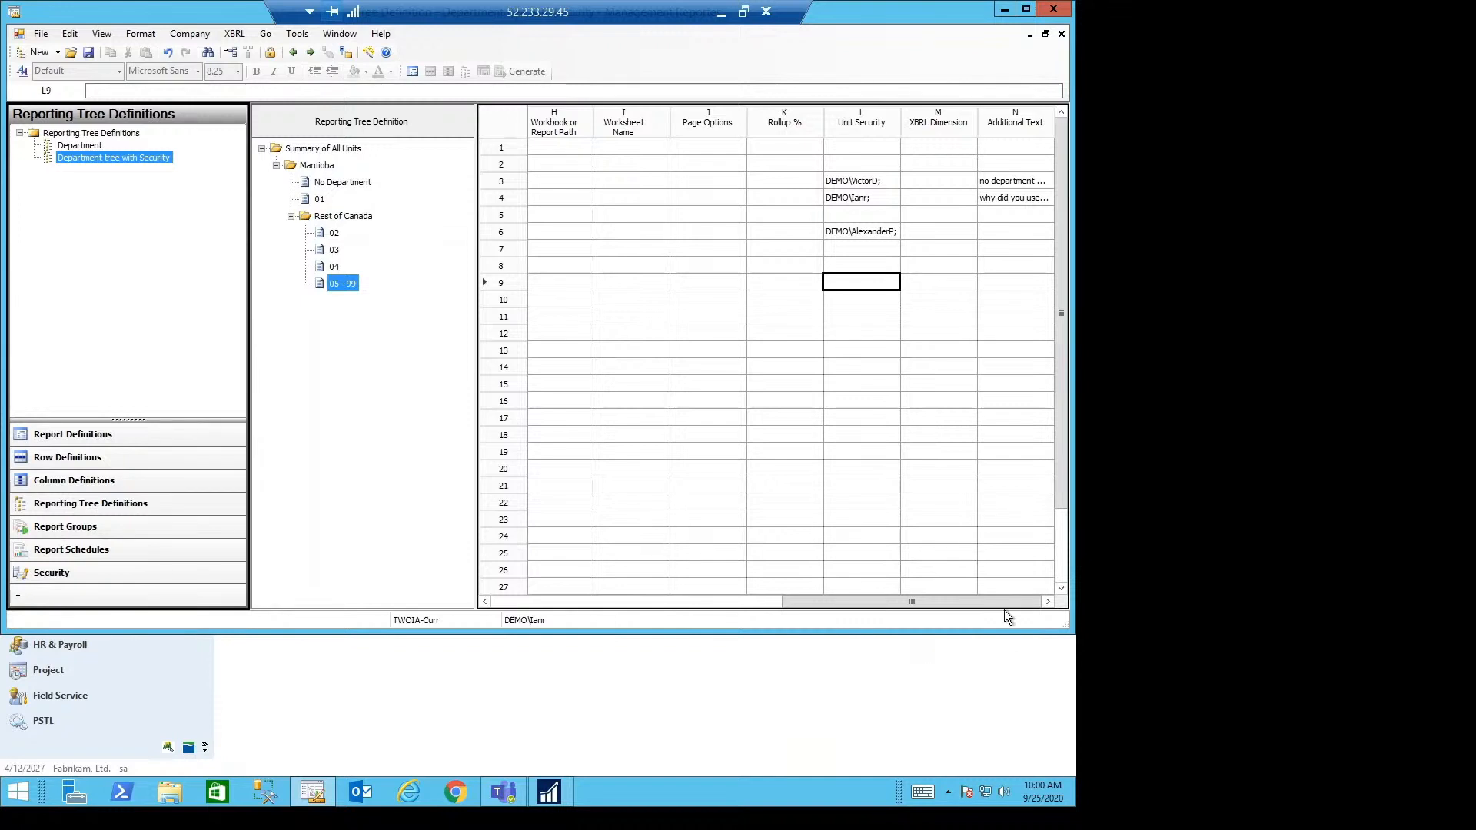
click(1000, 184)
click(1000, 184)
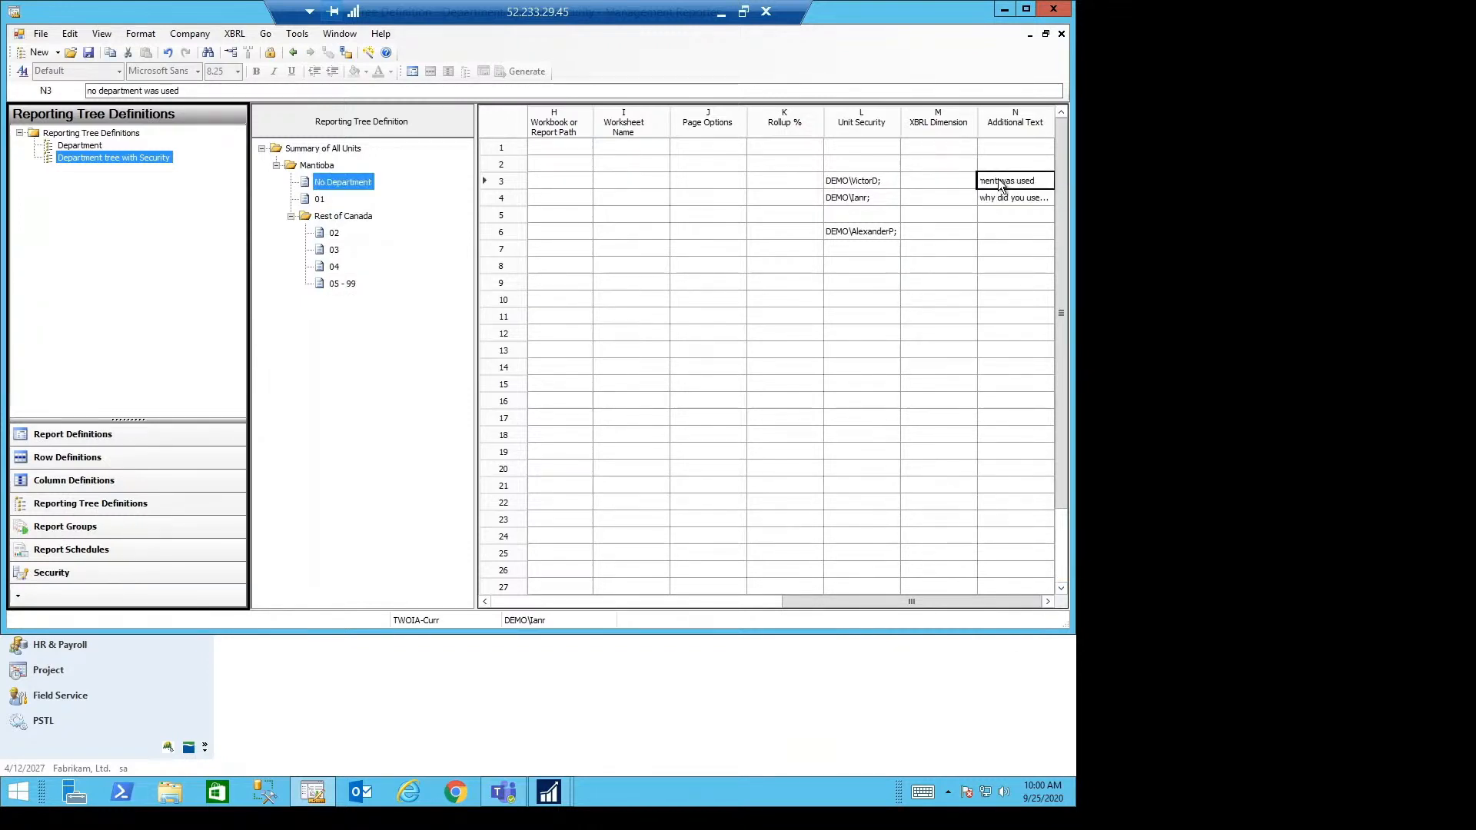
Examine the ten available Additional Text lines of the No Department unit and close the dialog.
click(386, 250)
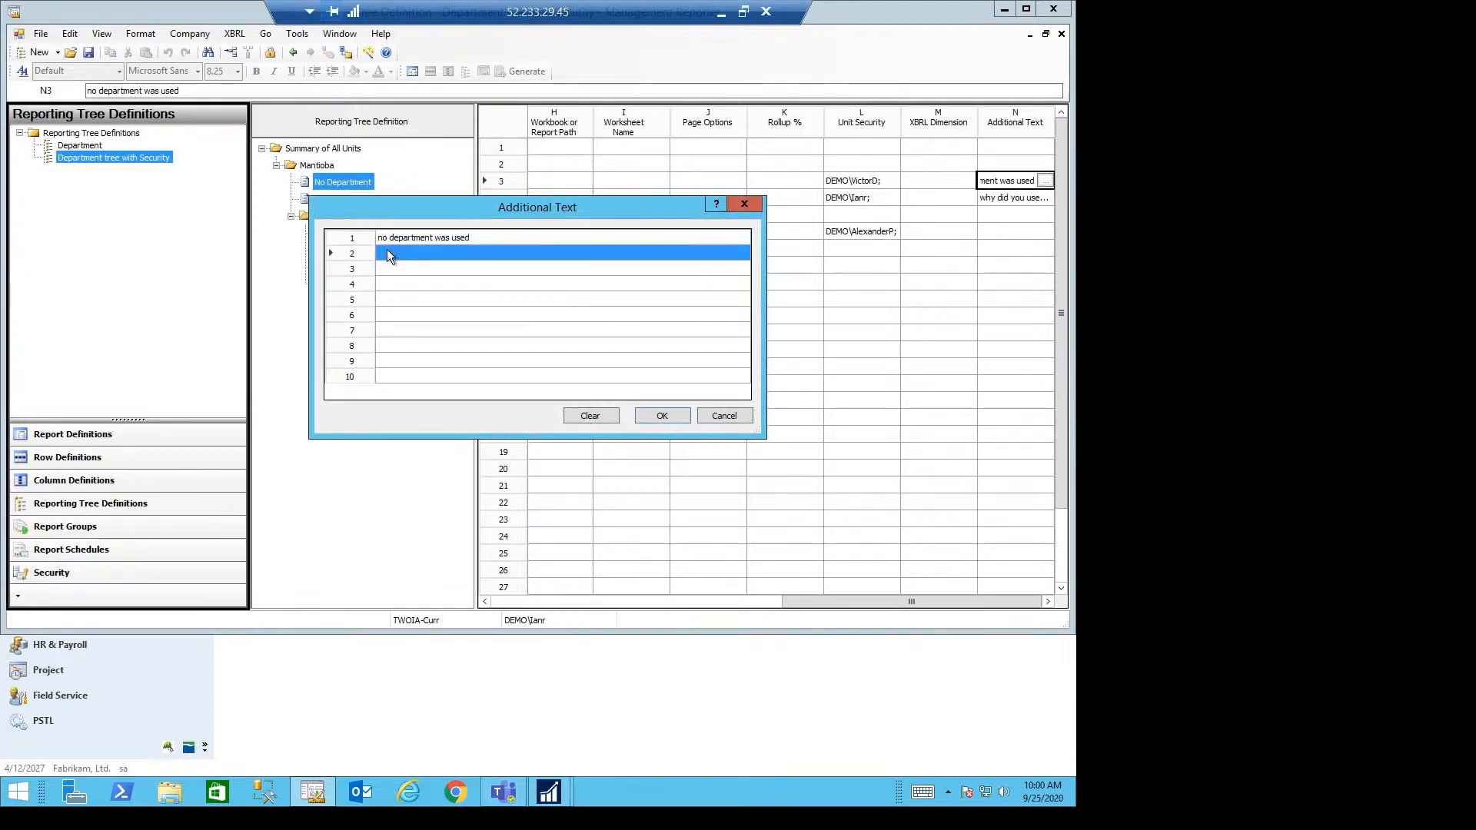
click(377, 267)
click(395, 301)
click(407, 346)
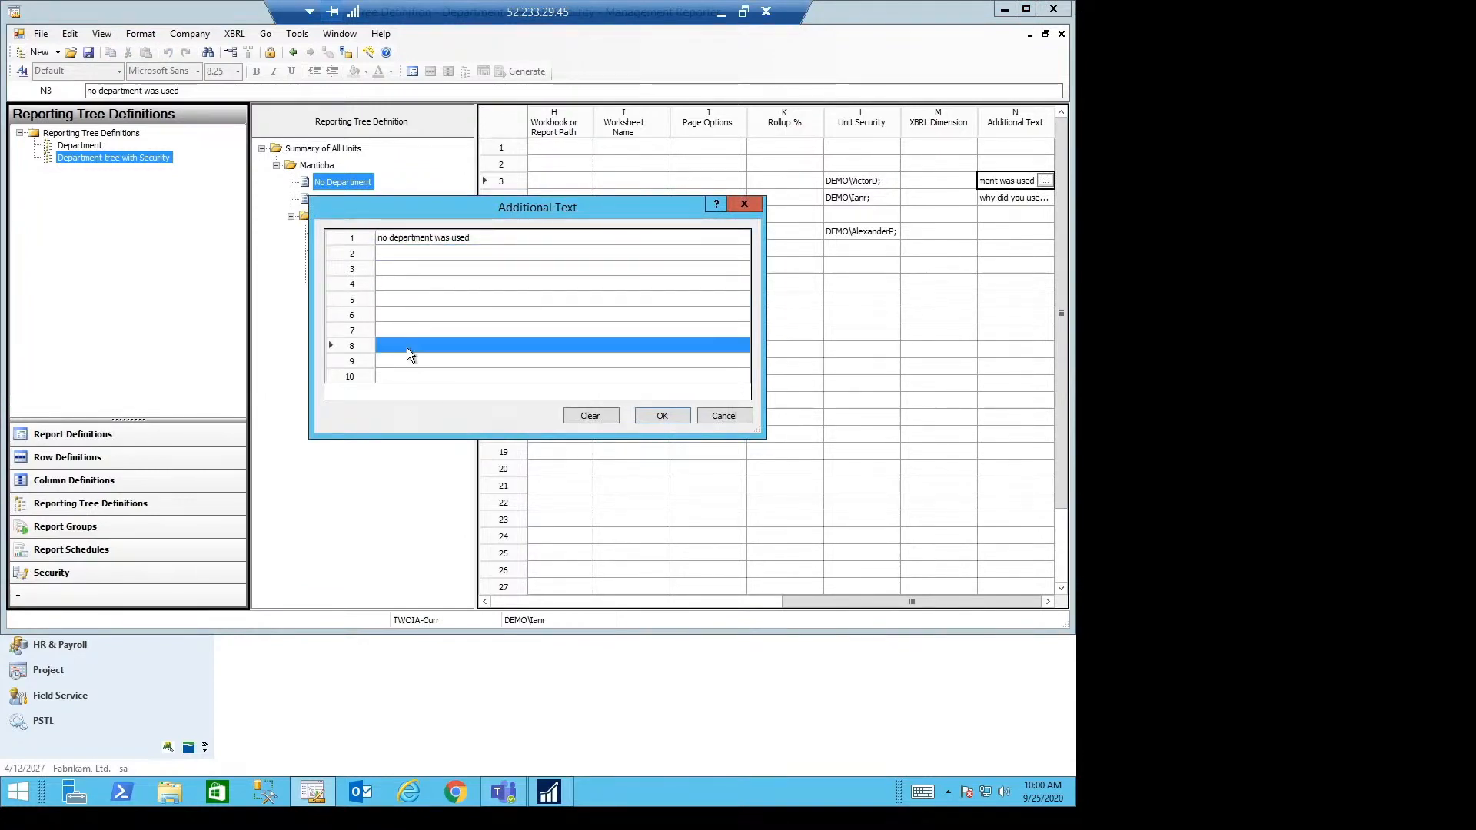
click(401, 283)
click(403, 255)
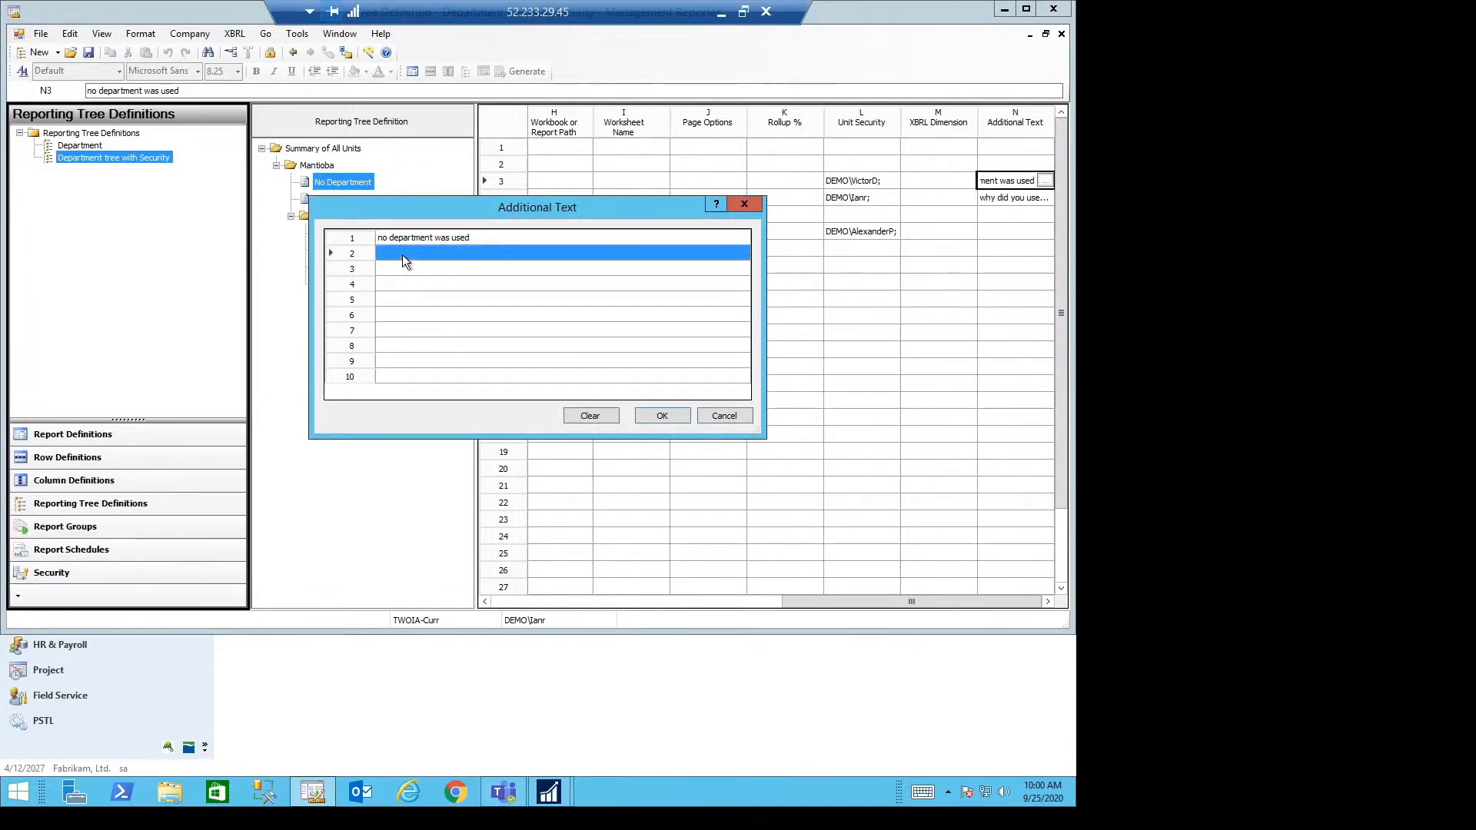
click(661, 416)
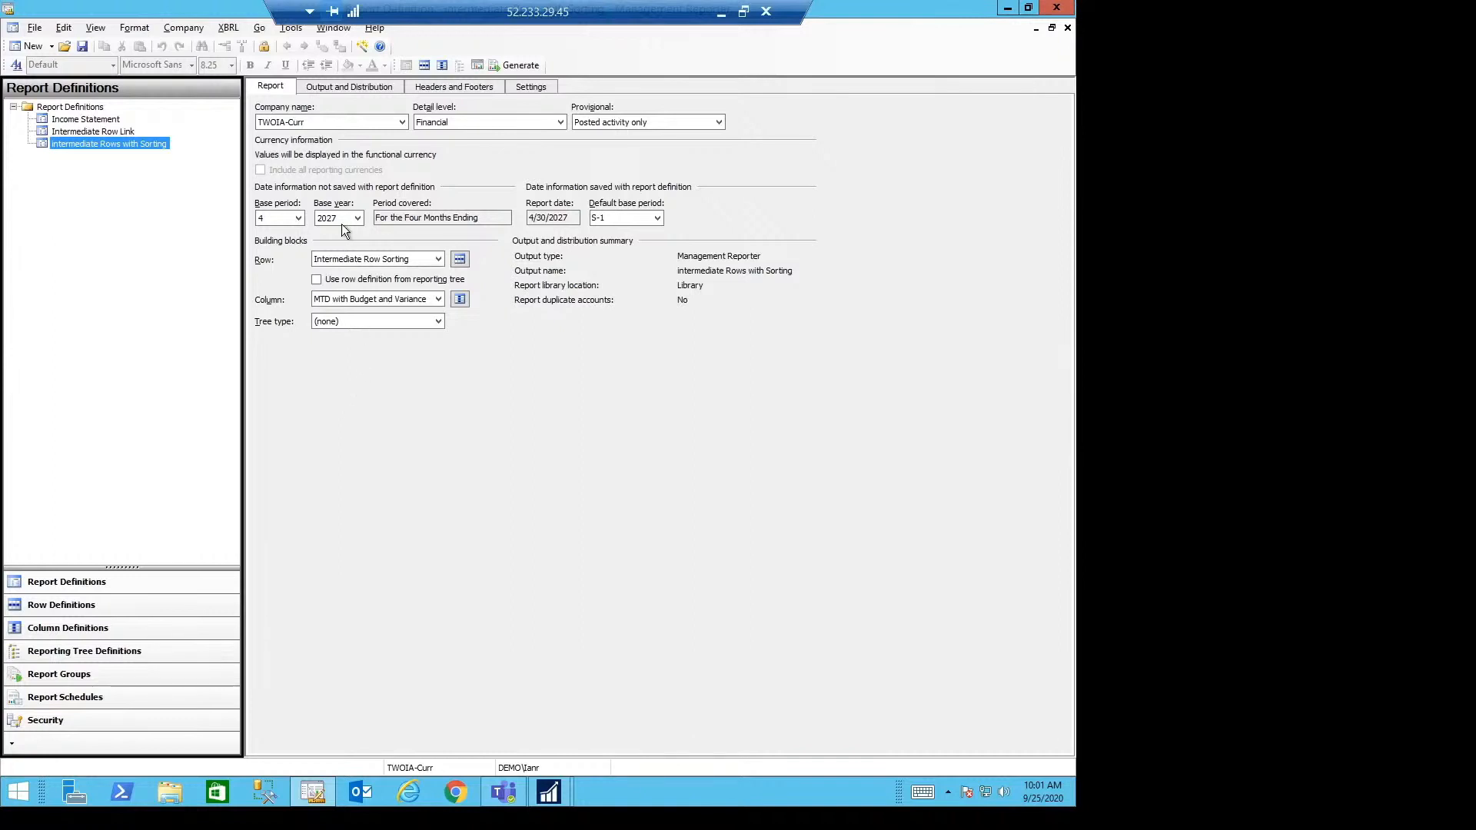
Review the detail level choices and the output and distribution options of the intermediate Rows with Sorting report.
click(463, 120)
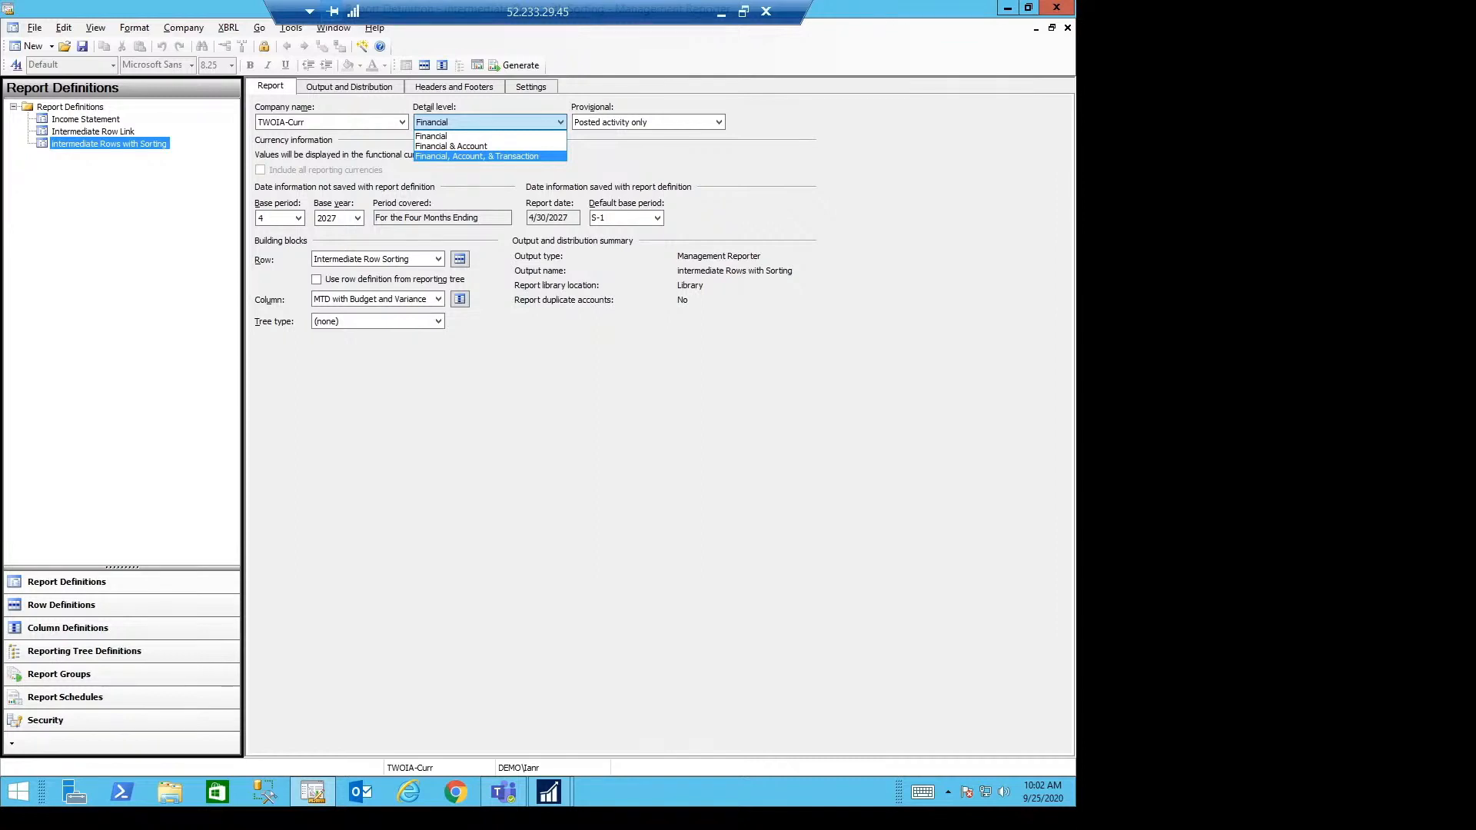
key(Escape)
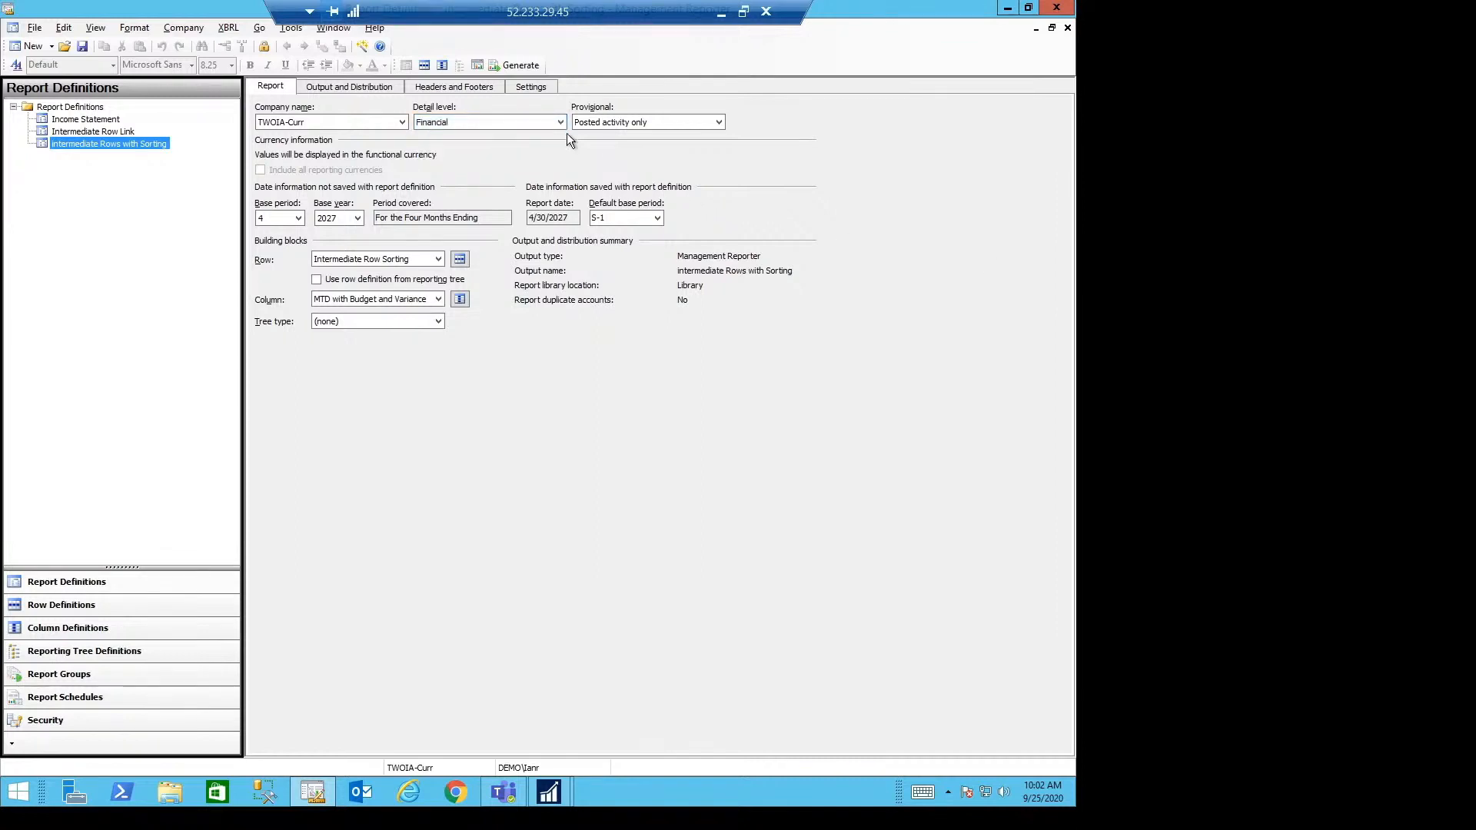
click(341, 87)
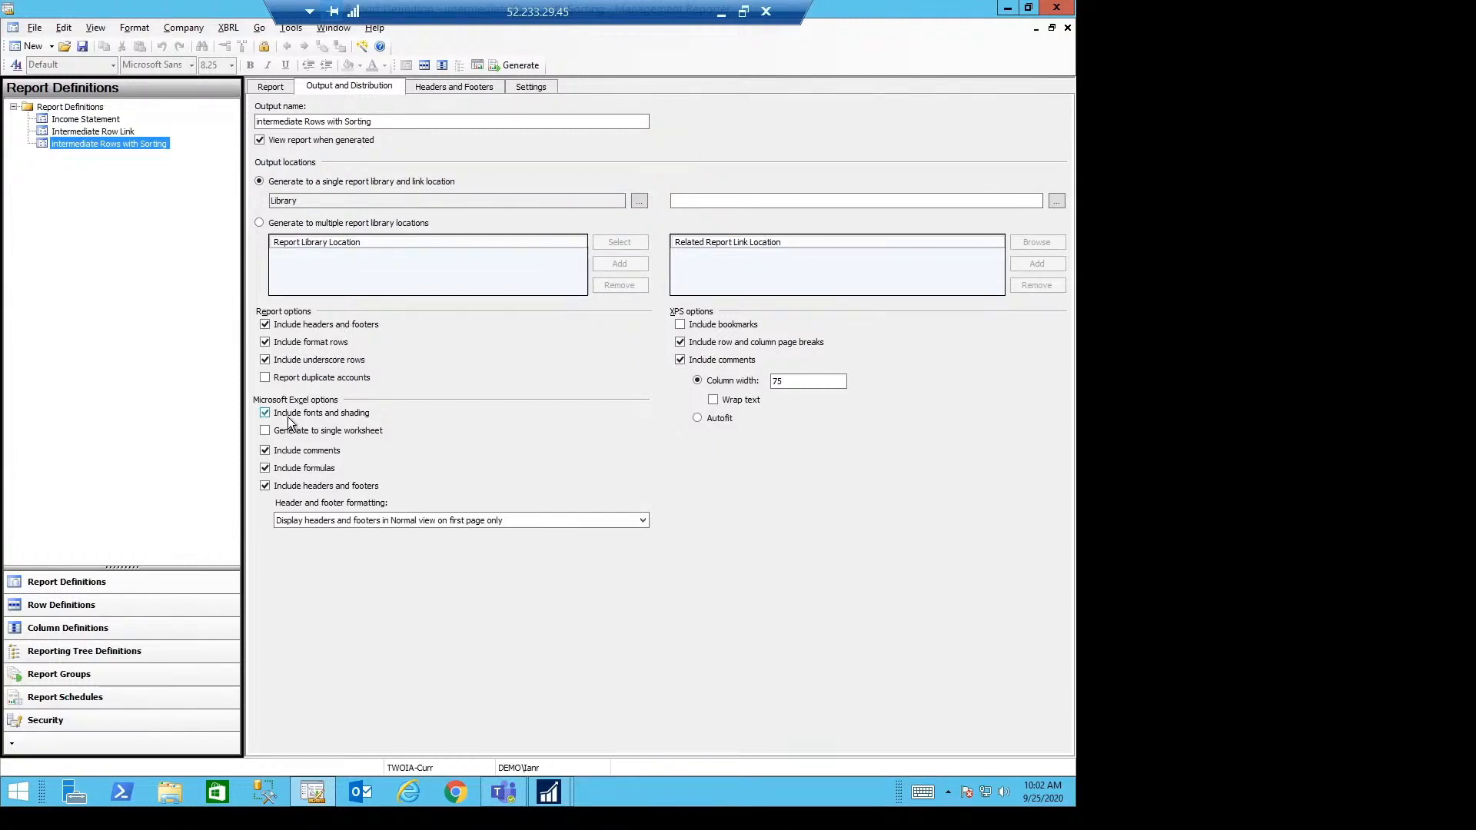
click(296, 485)
click(292, 487)
click(449, 87)
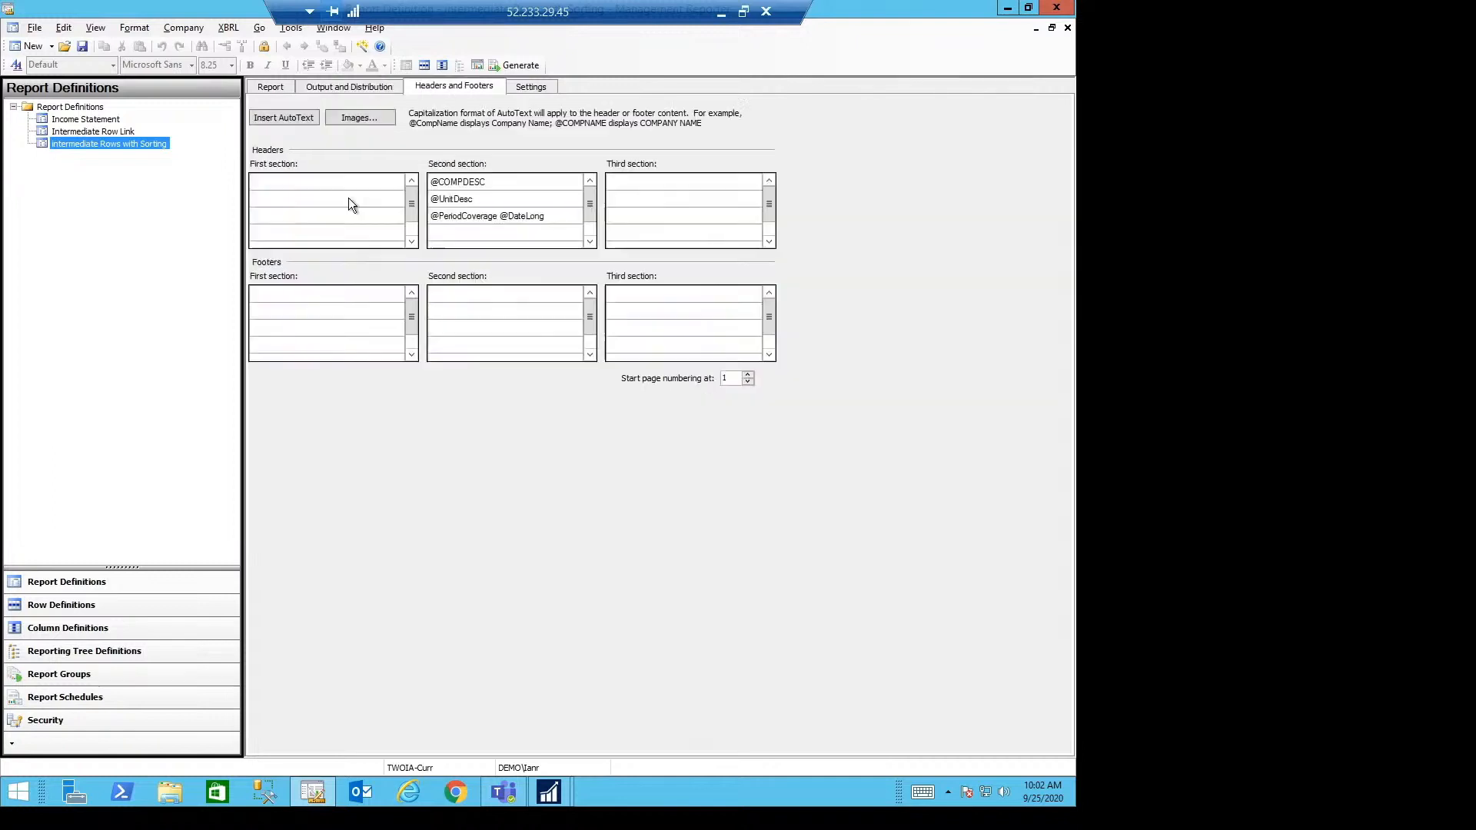
click(301, 180)
click(284, 118)
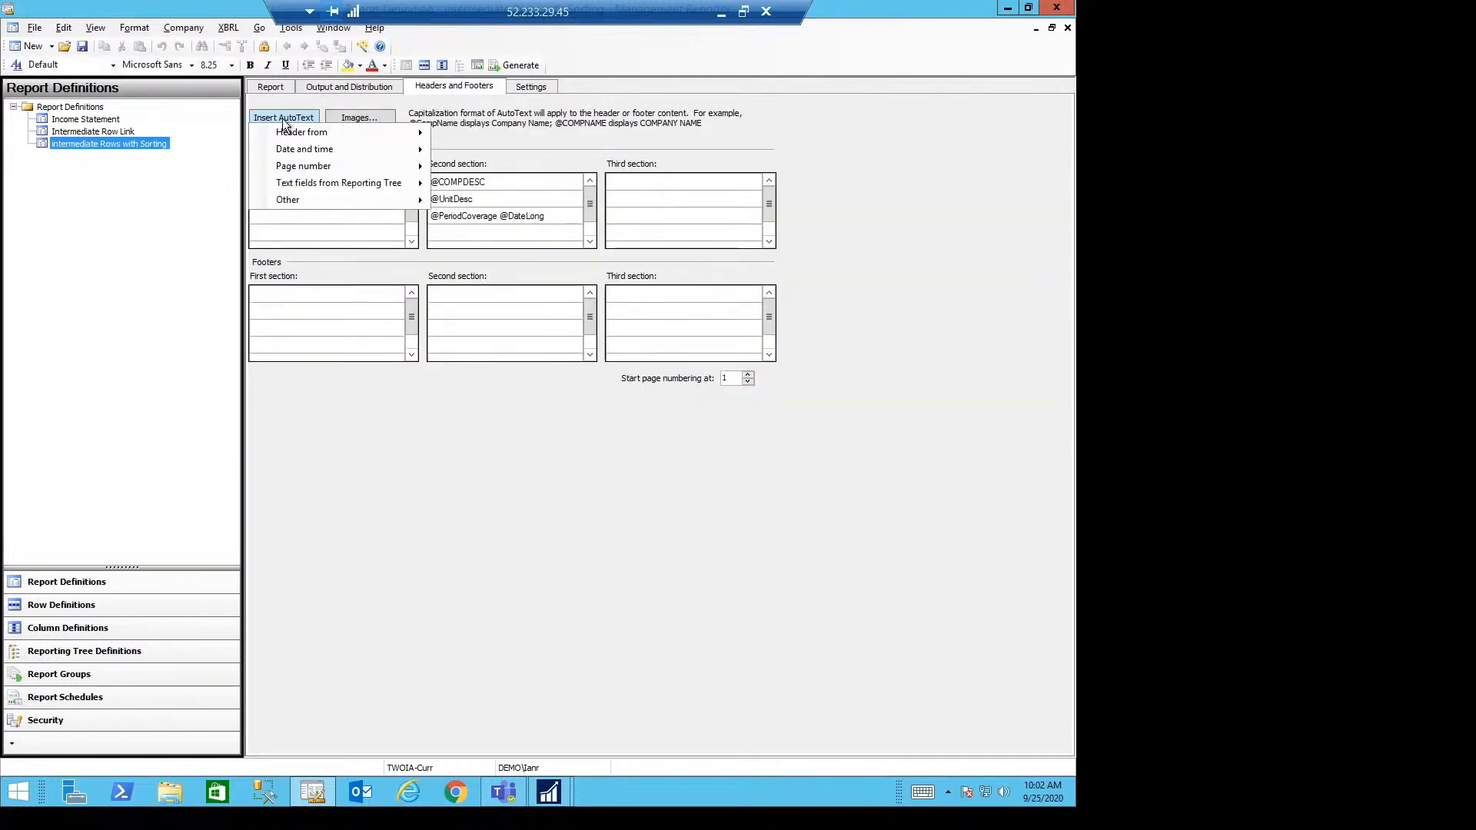
click(294, 185)
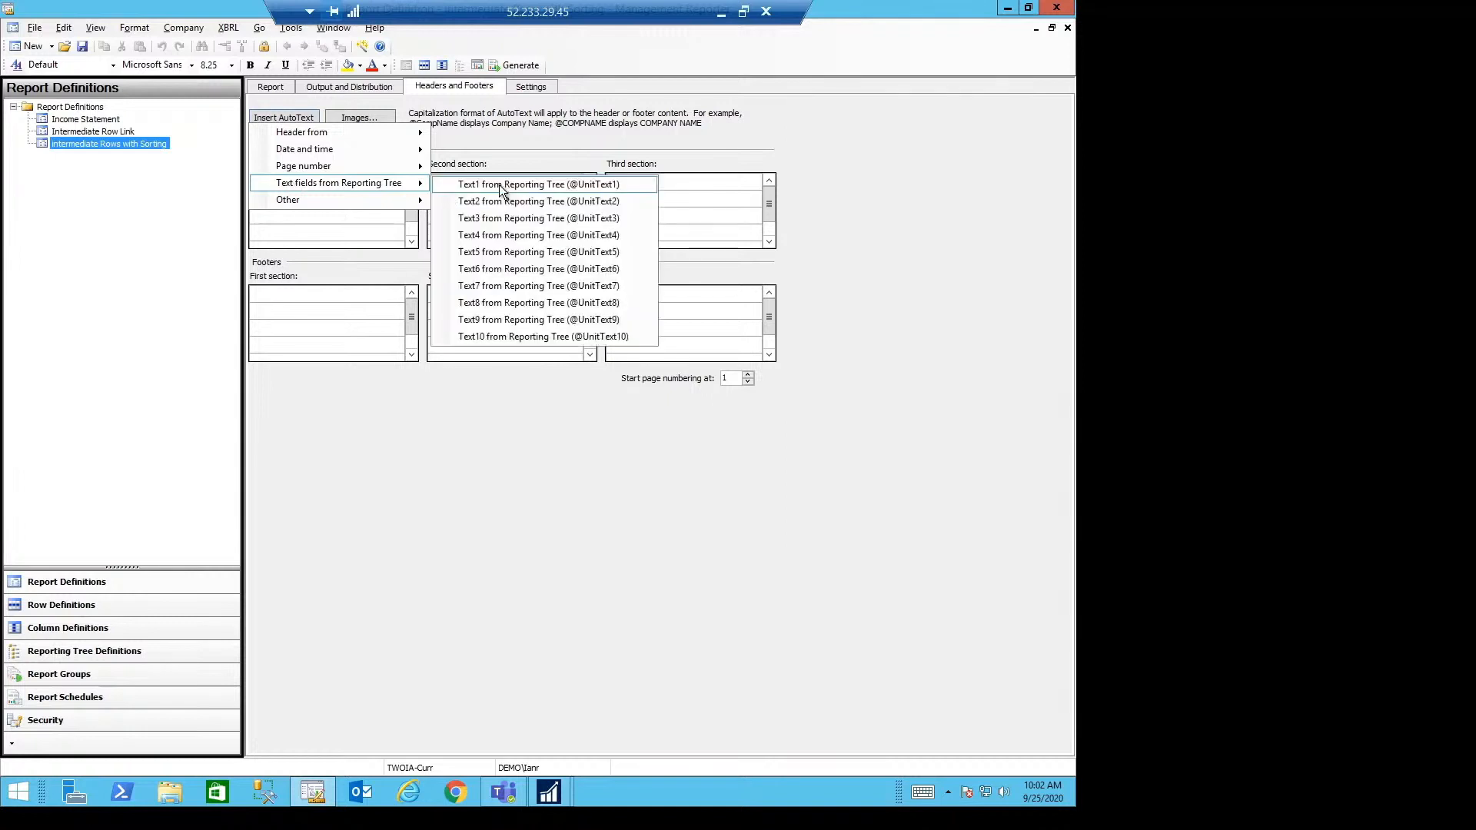
click(500, 184)
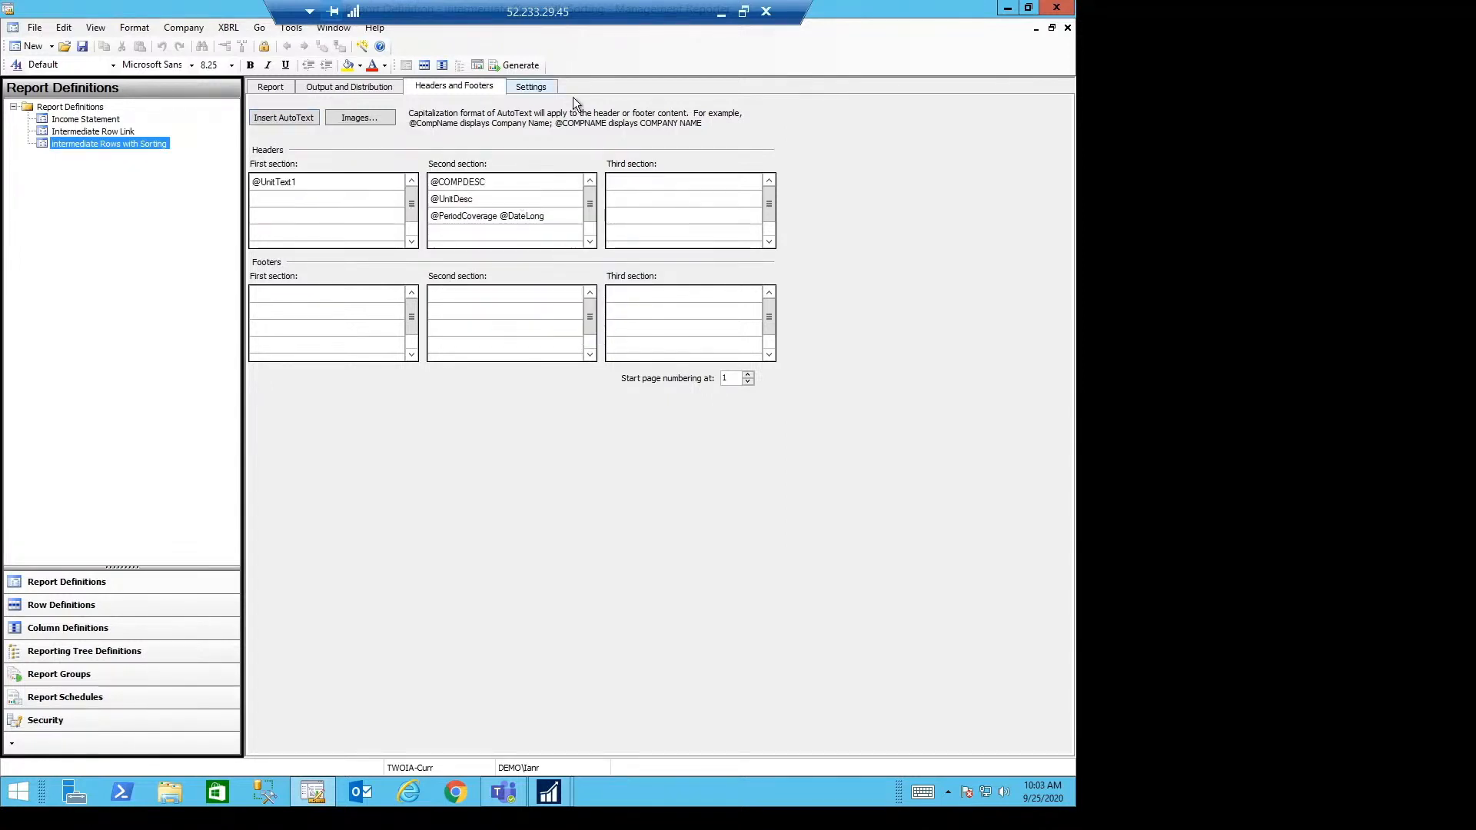
Set the report's rounding precision to Whole Dollars.
click(528, 85)
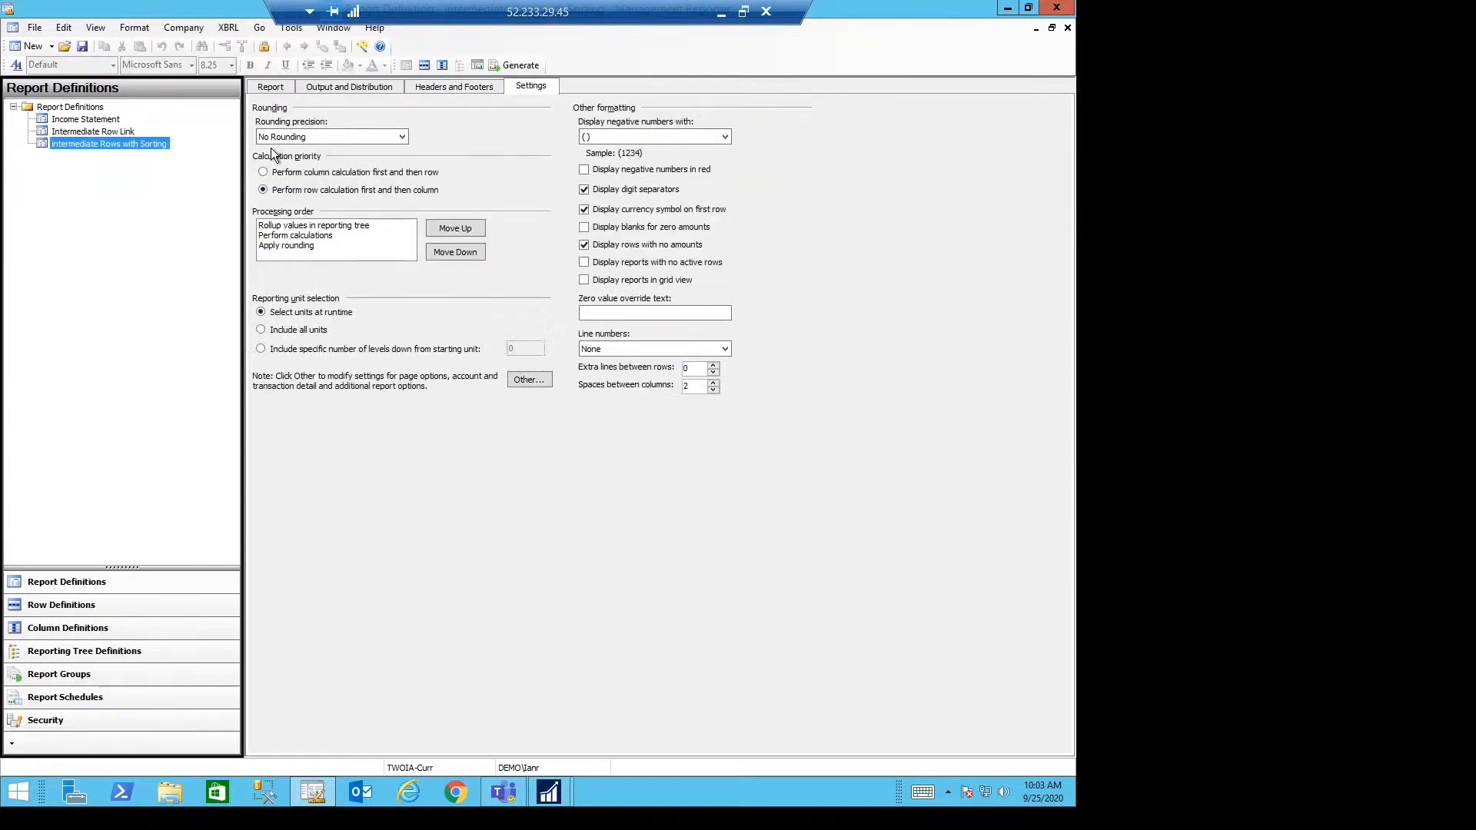
click(284, 136)
click(278, 162)
Try moving Apply rounding to the start of the processing order and return it to the end.
click(305, 226)
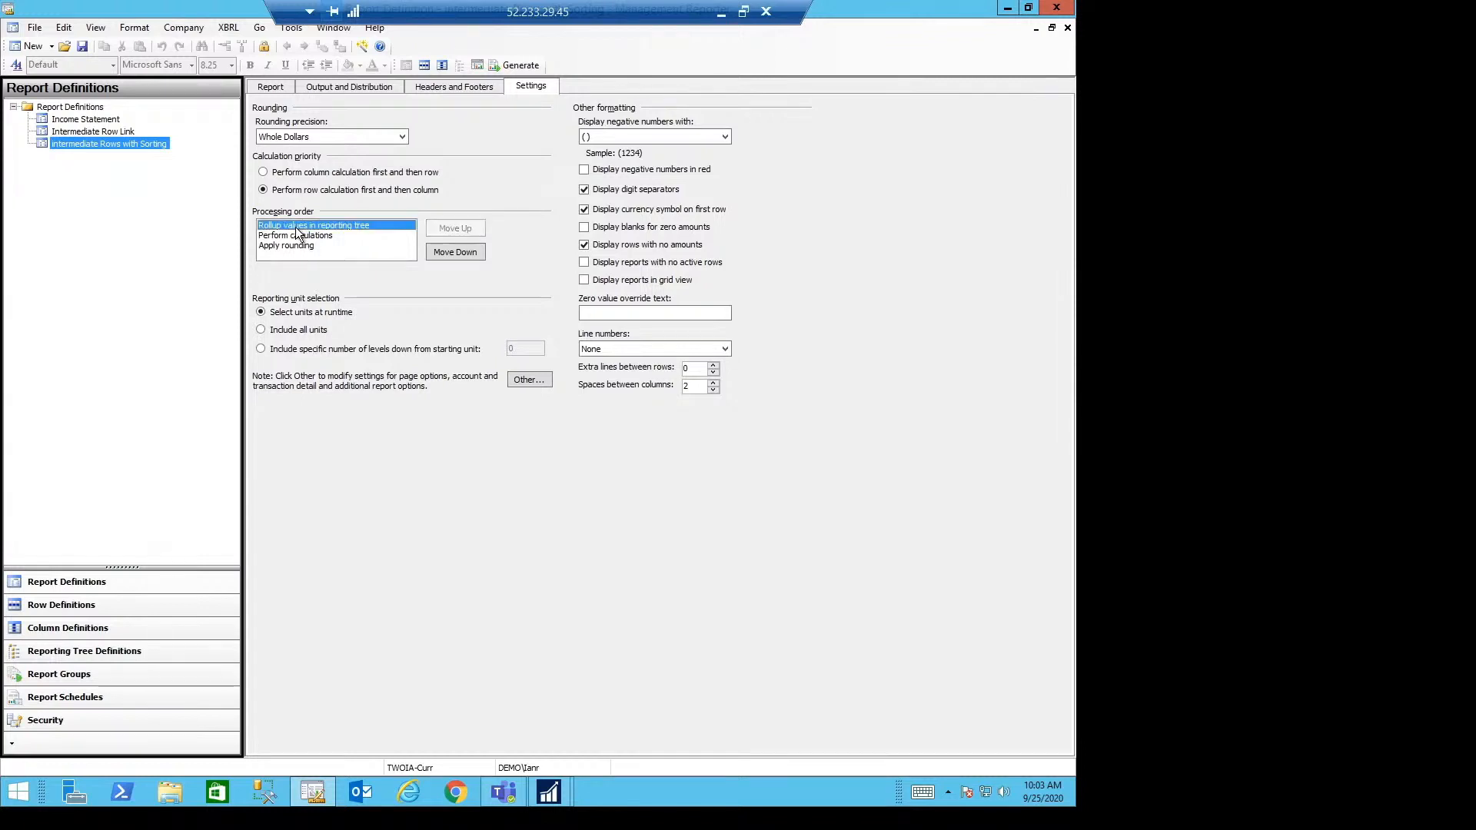
key(Down)
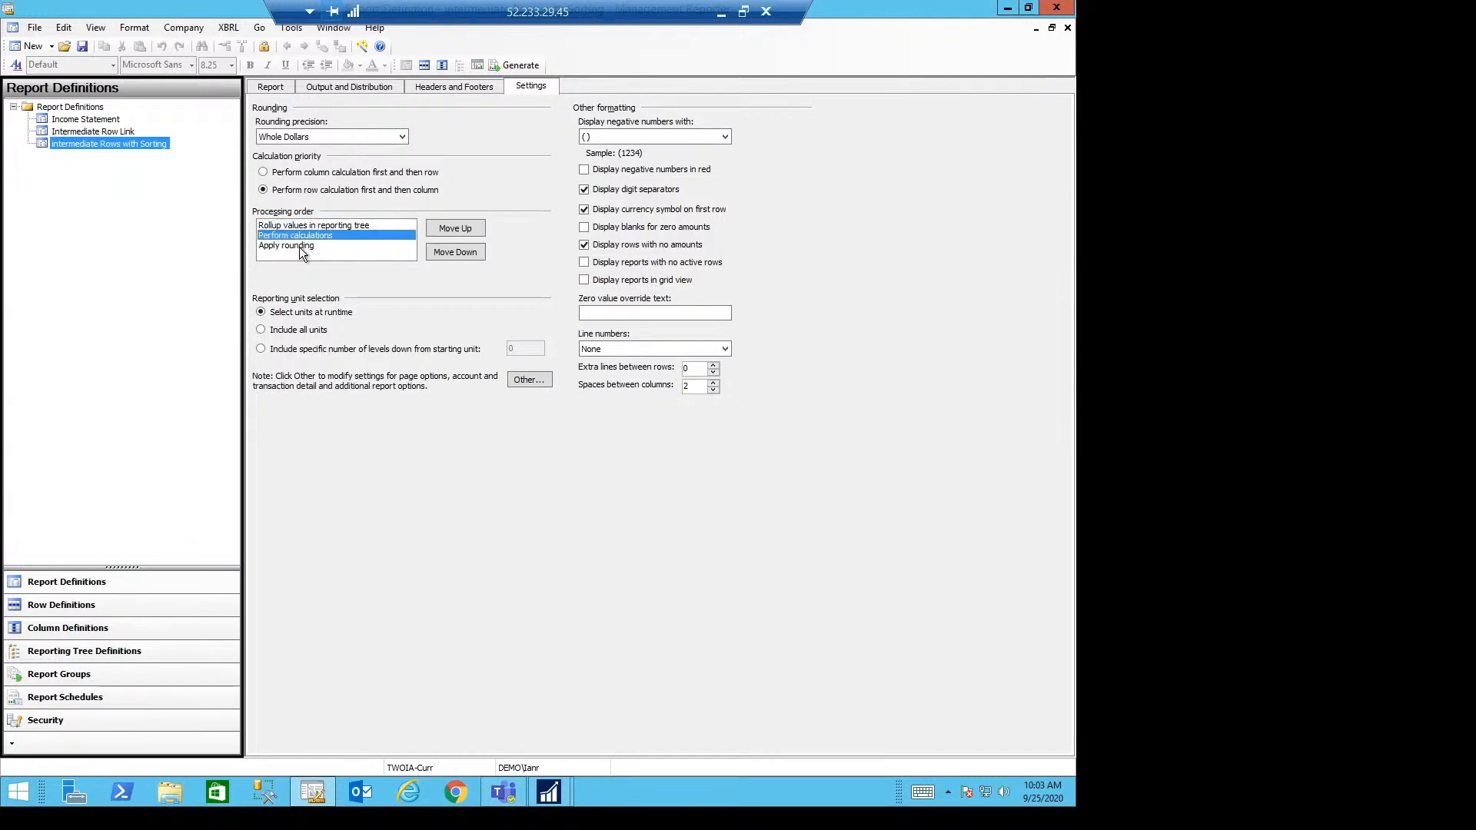
click(308, 246)
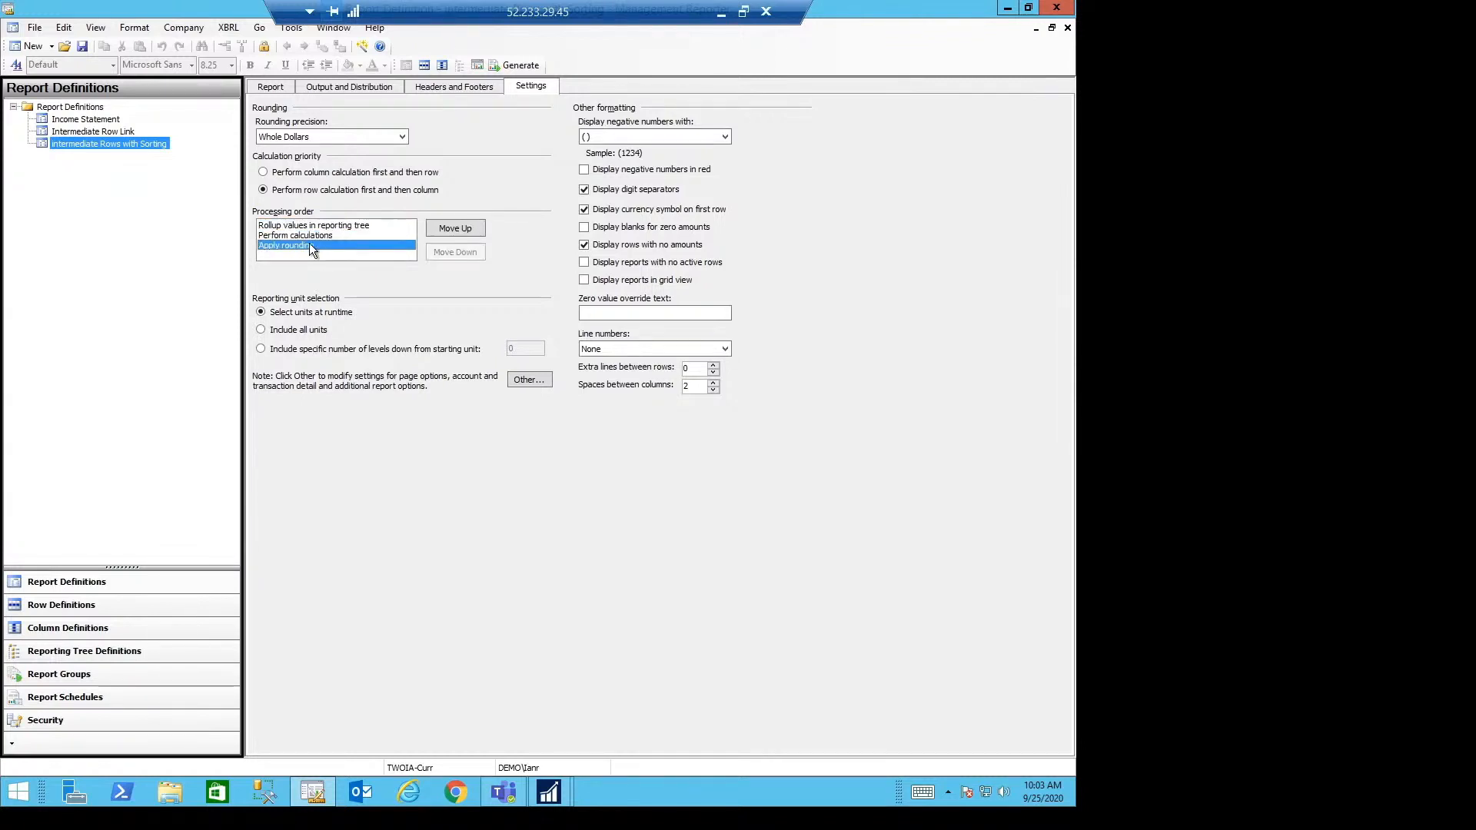
click(432, 229)
click(441, 228)
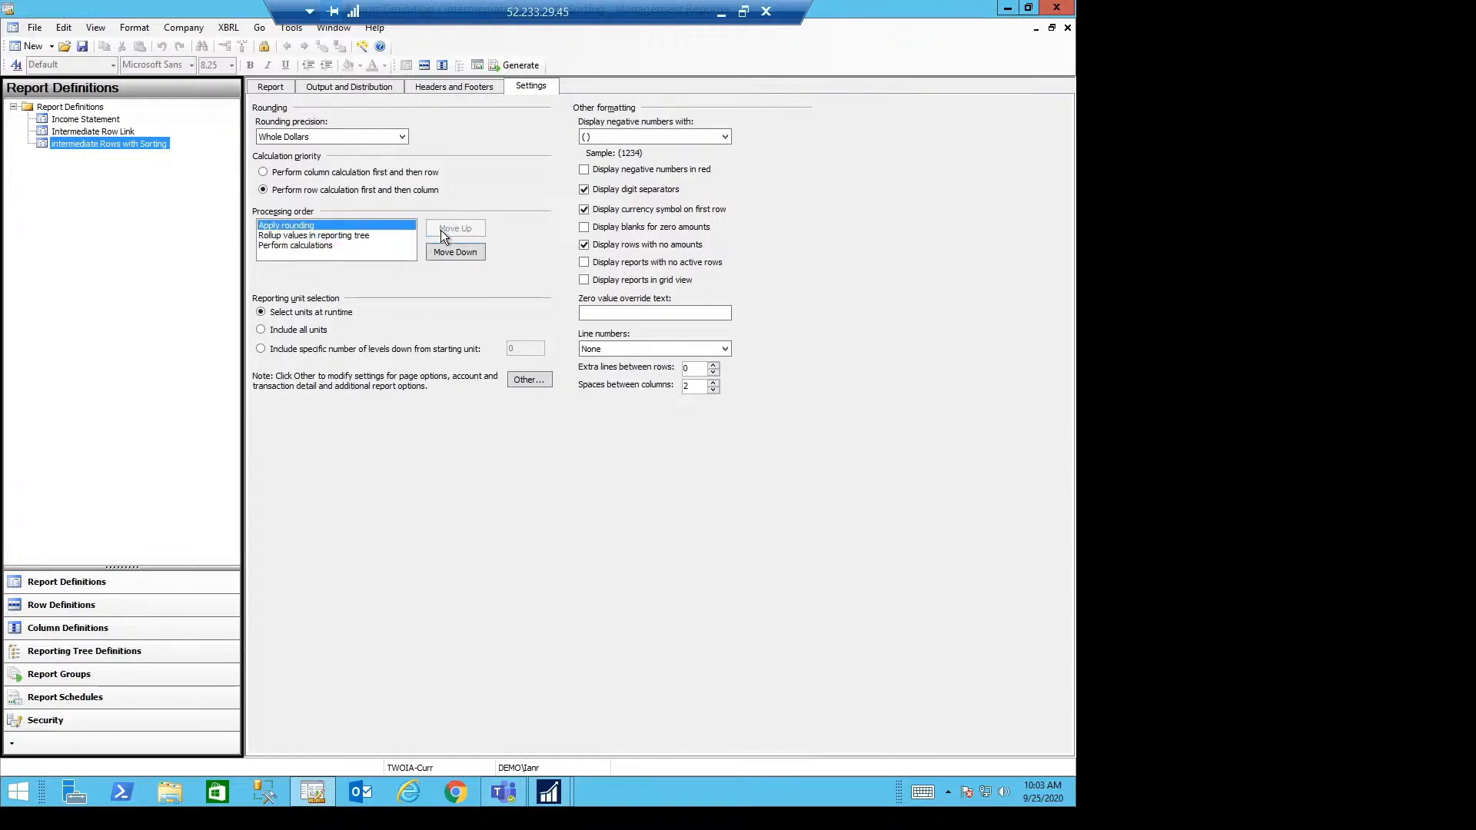
click(444, 246)
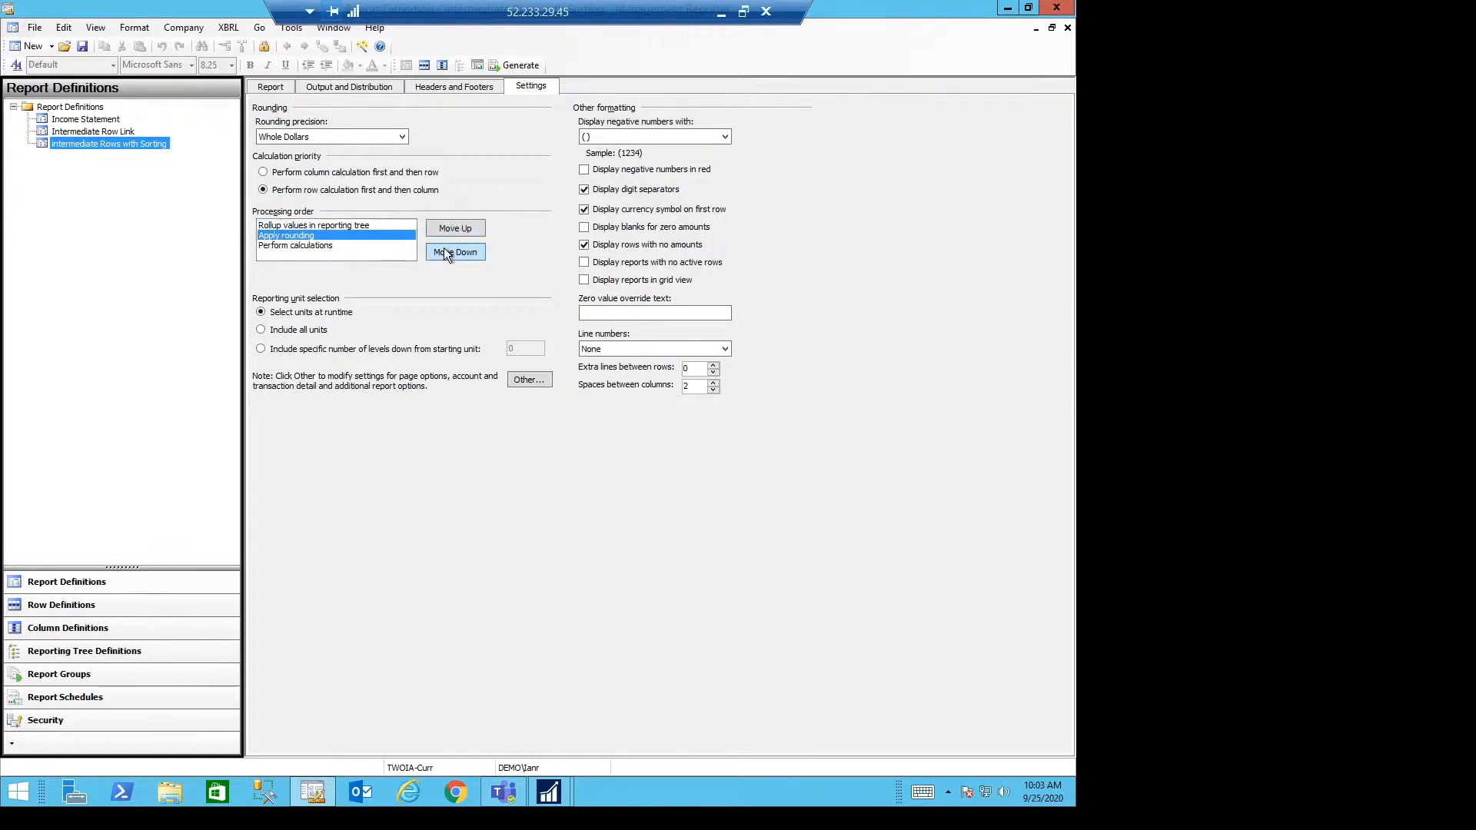
click(445, 247)
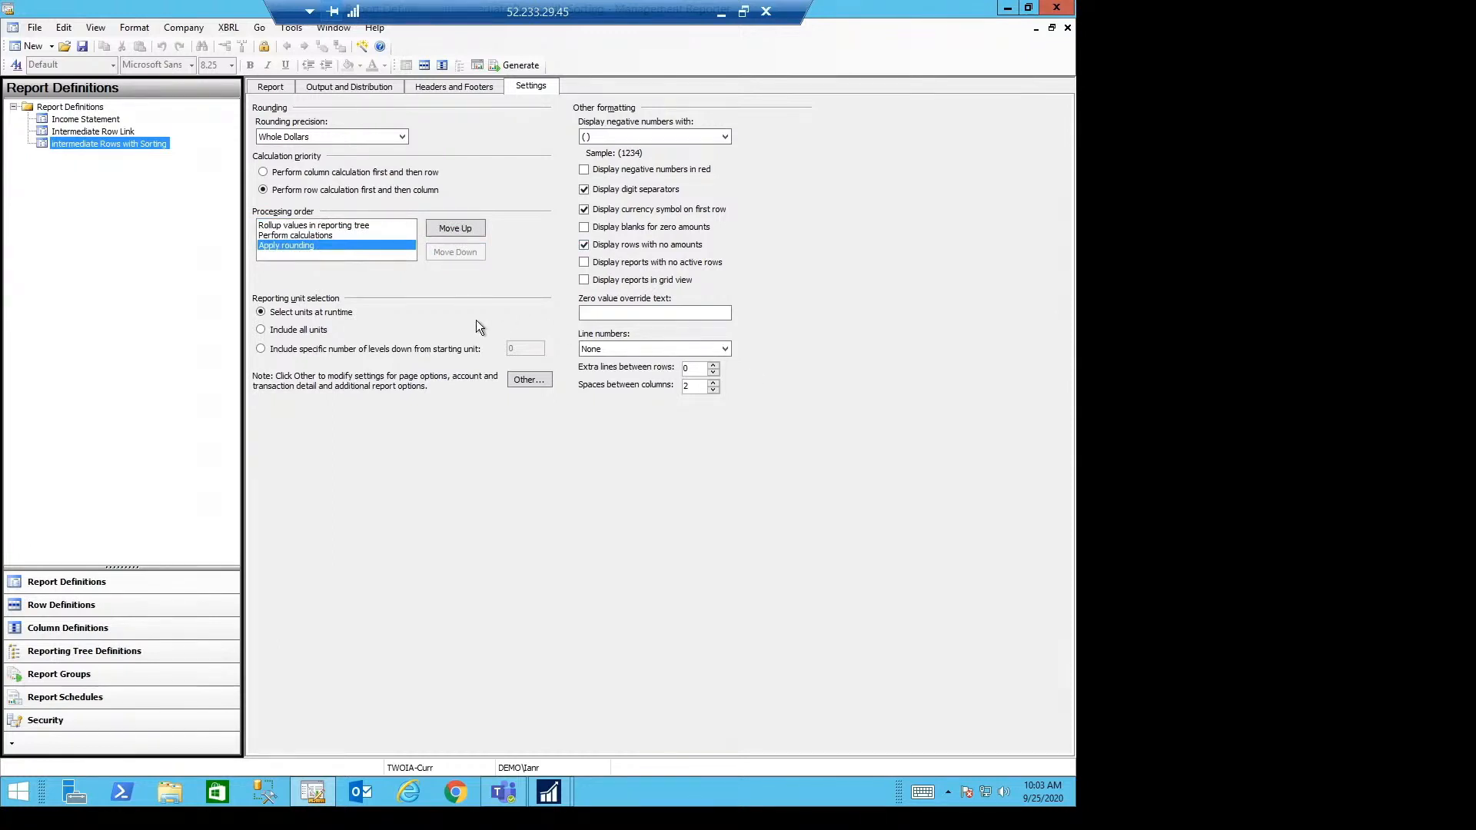
Review the page orientation and paper size choices in the additional report settings, keeping Portrait and Letter.
click(515, 379)
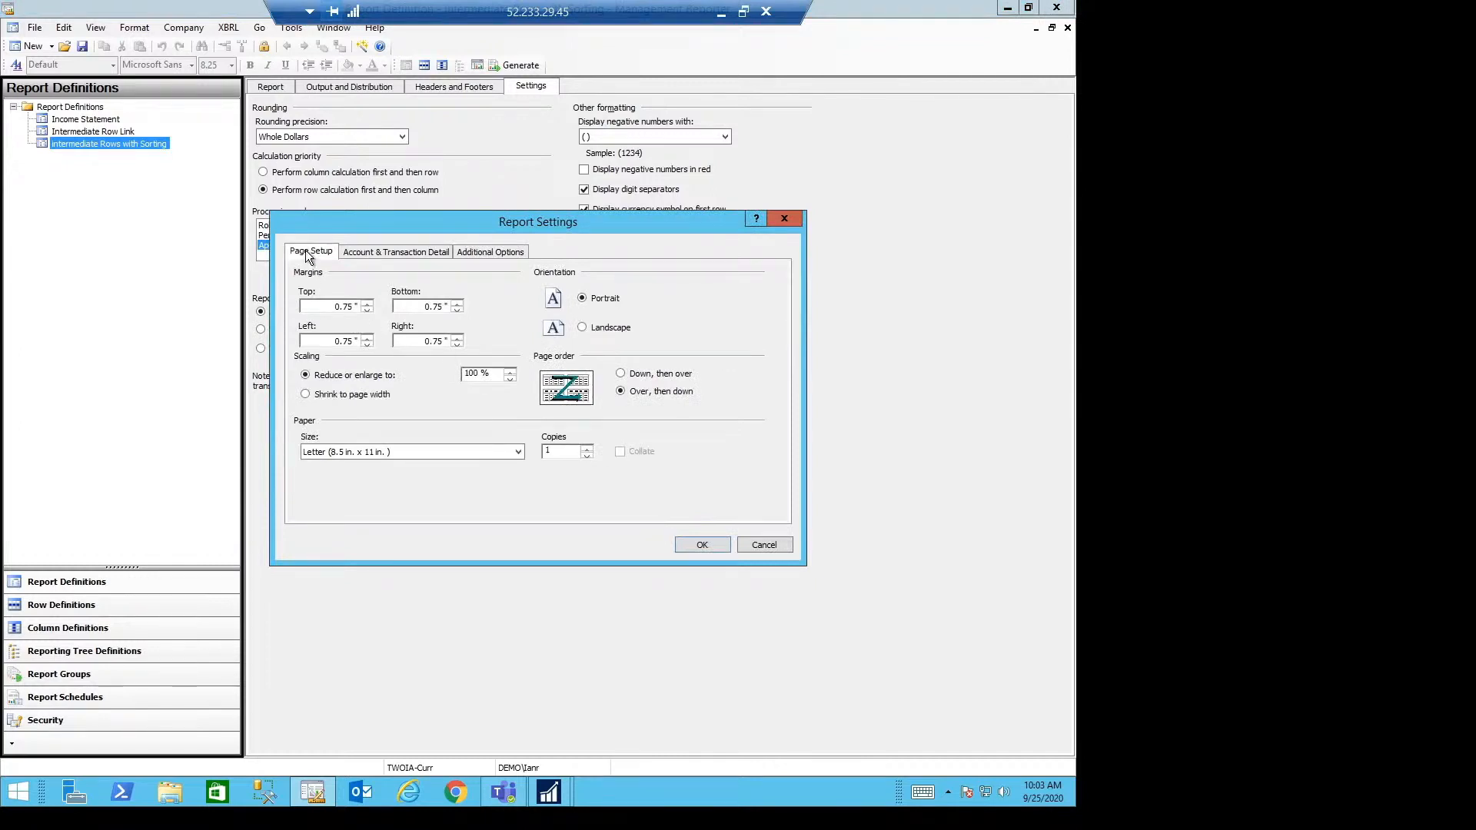
click(587, 328)
click(583, 300)
click(335, 450)
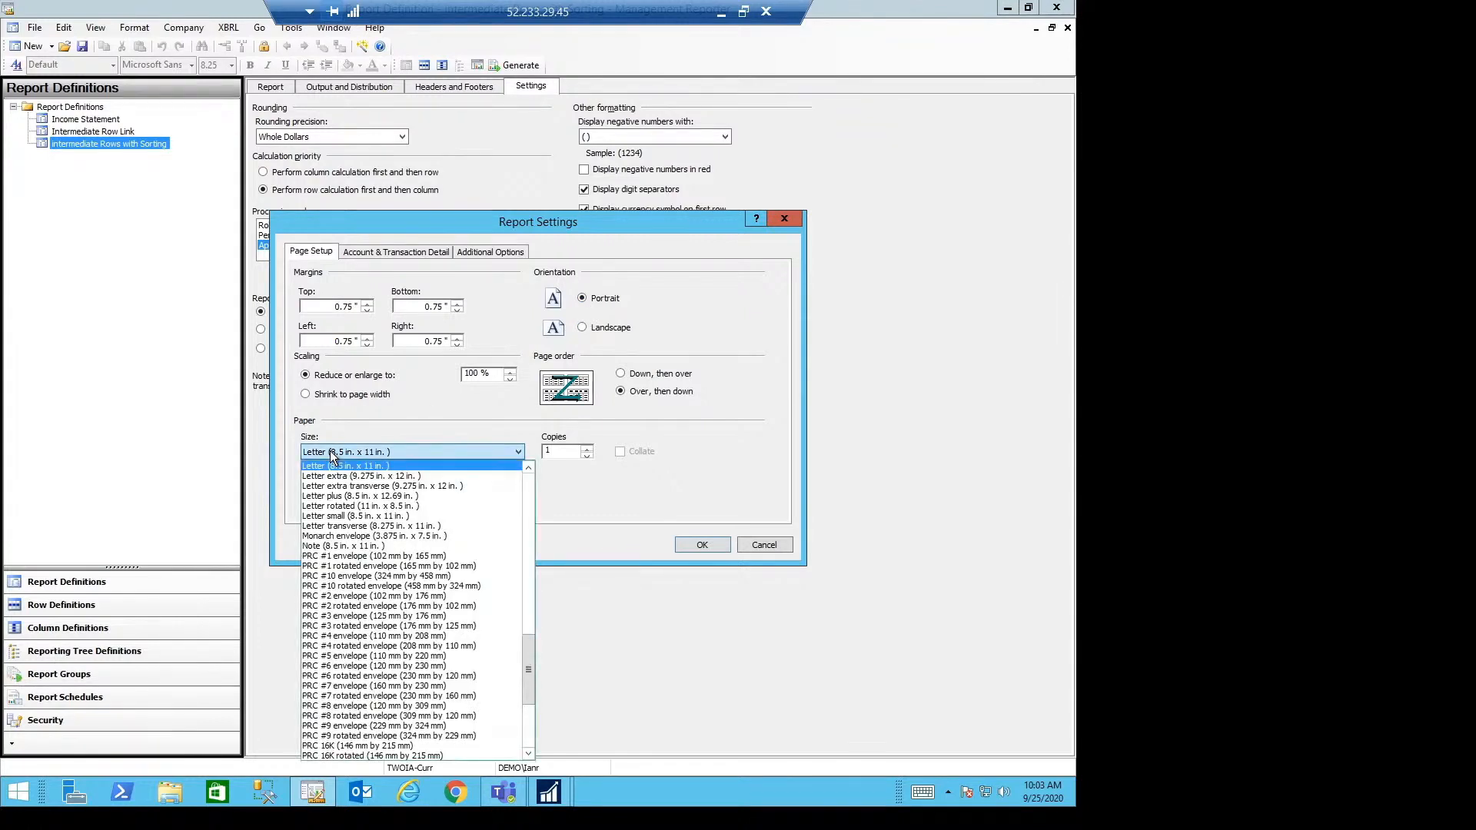
click(658, 519)
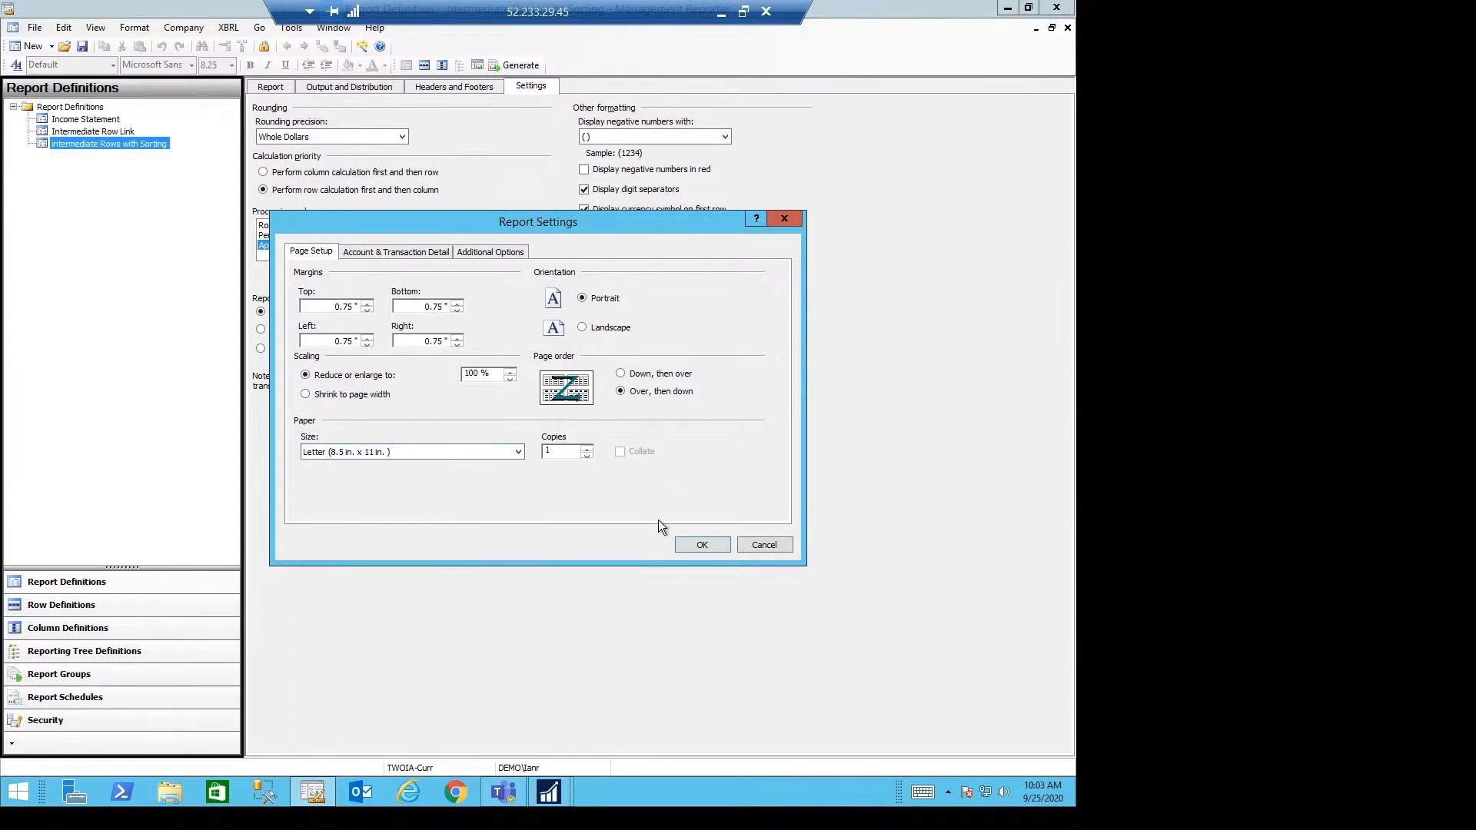
click(721, 544)
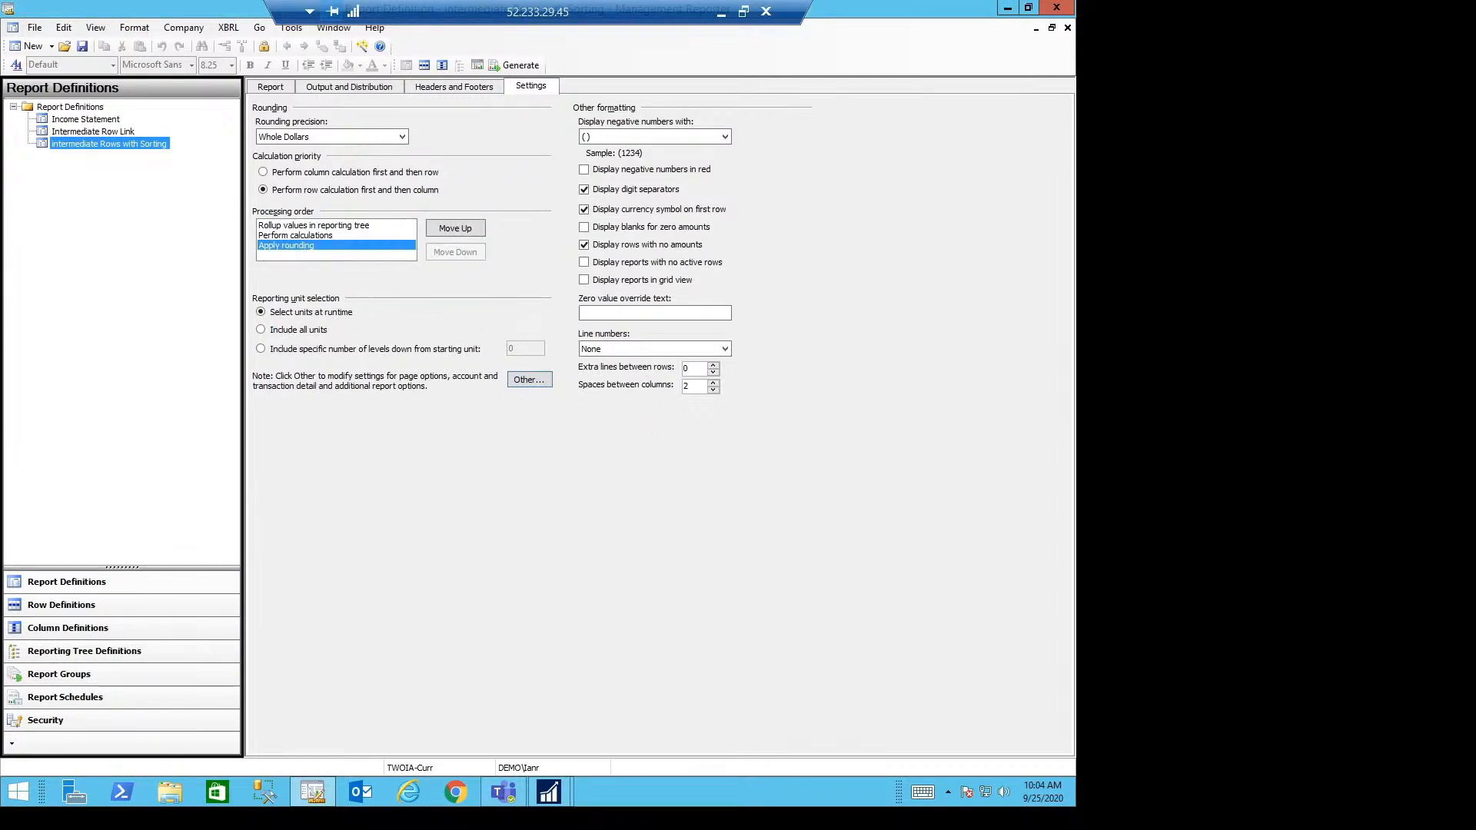
Generate the intermediate Rows with Sorting report for all reporting units.
click(515, 65)
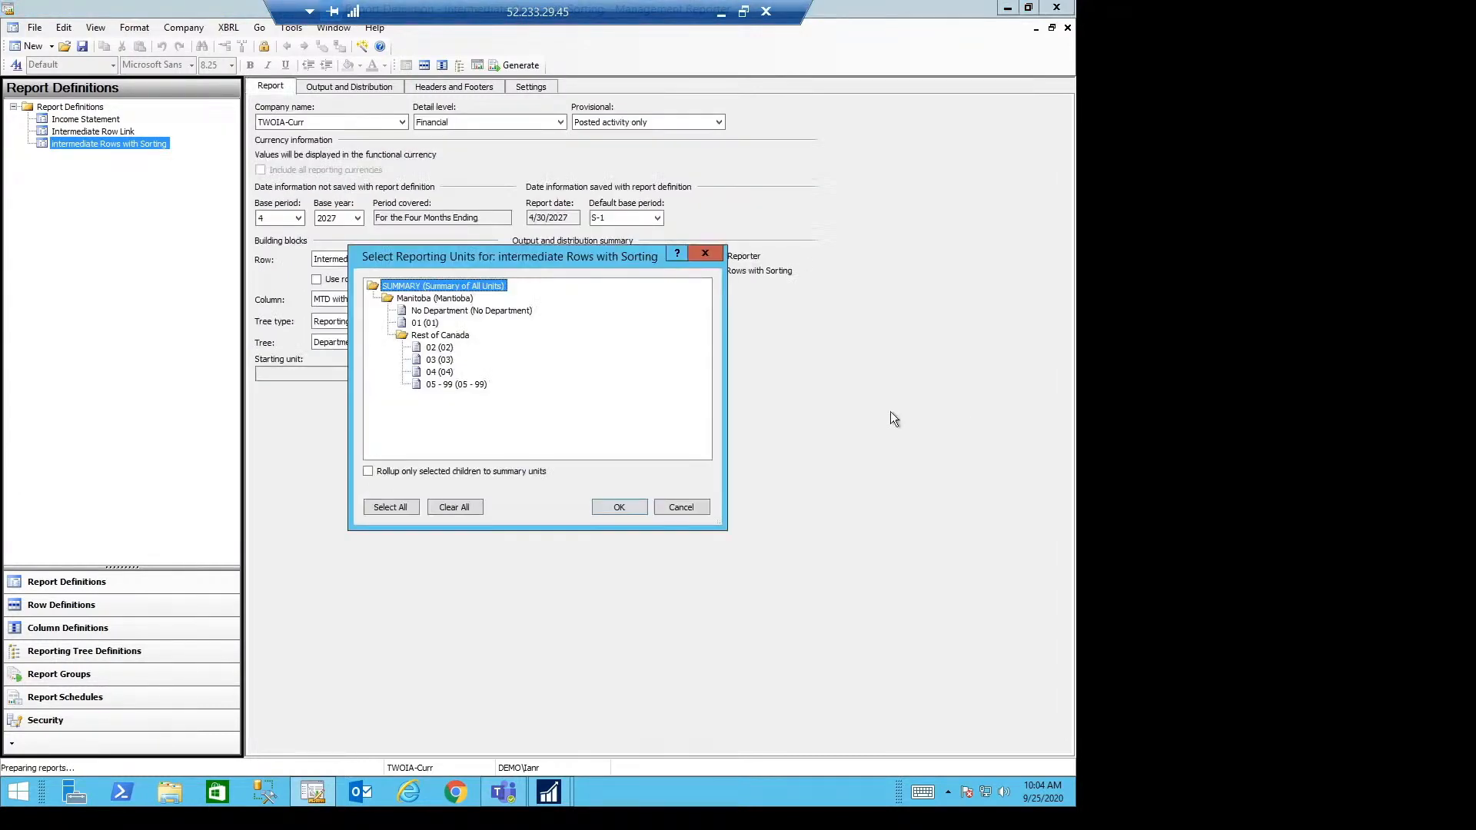
click(377, 506)
click(613, 509)
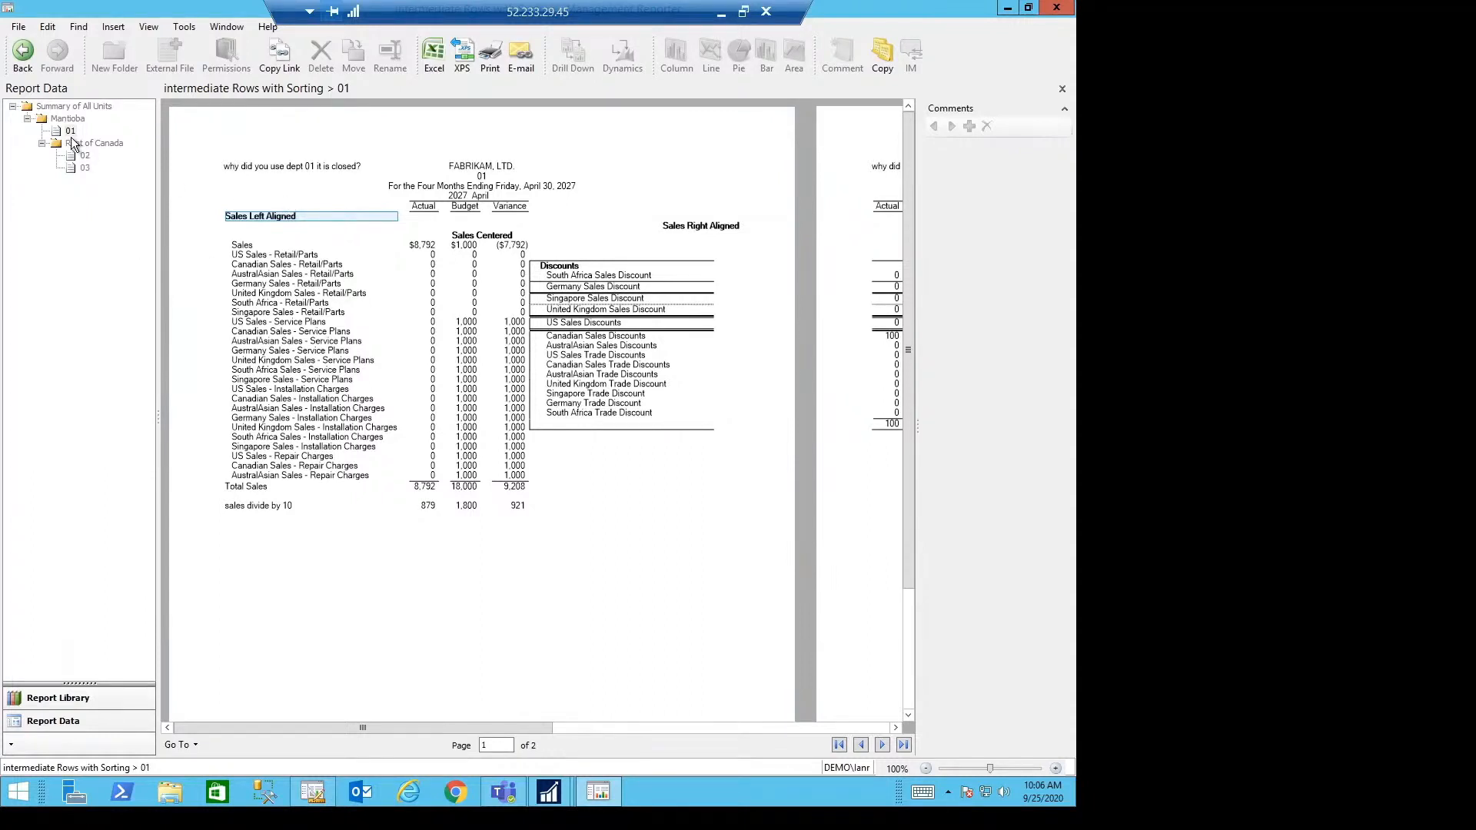
Check the header text in unit 01's report and compare access to the unit 02 and unit 01 views.
click(262, 166)
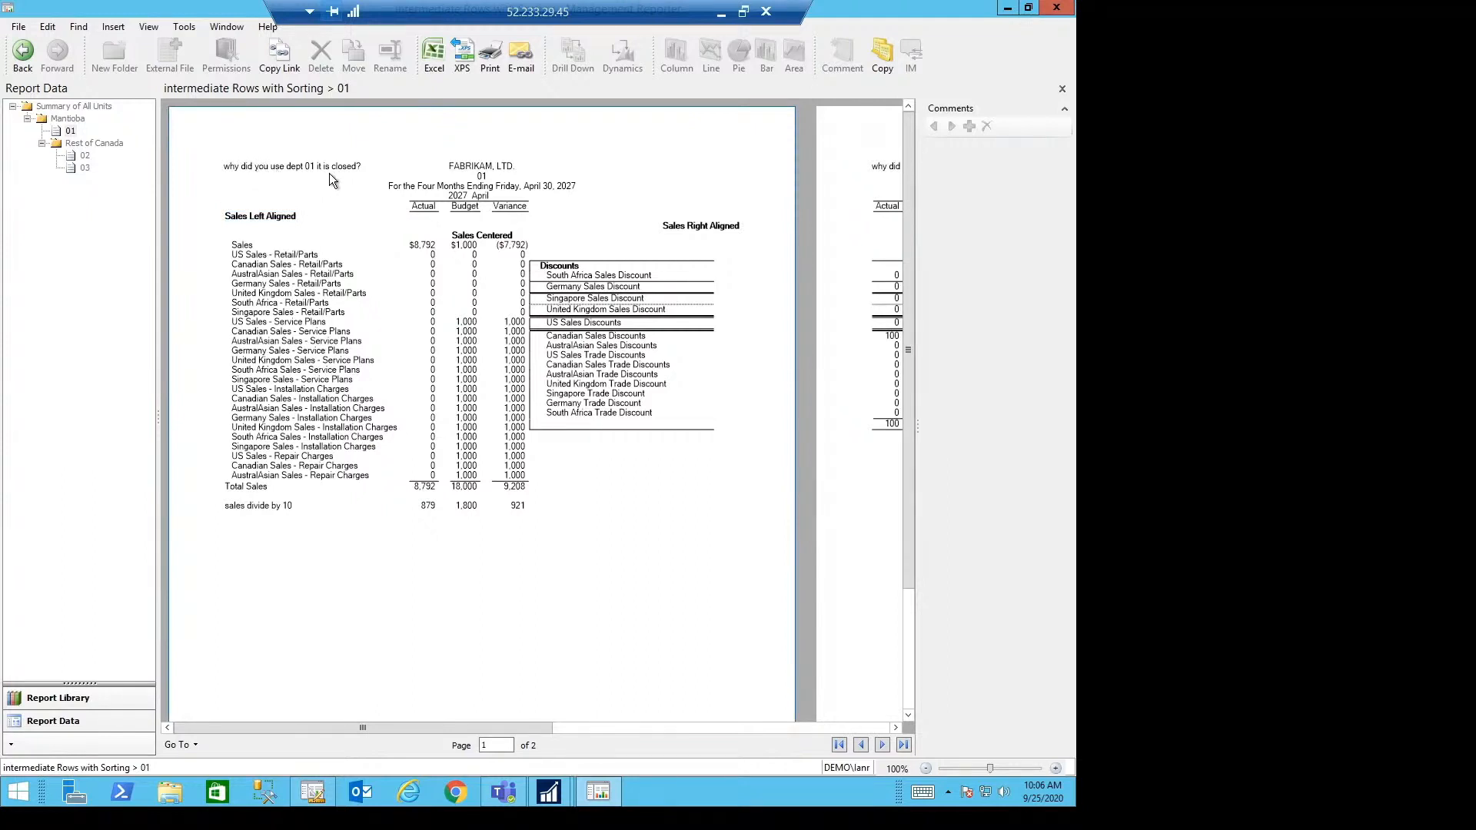
click(85, 156)
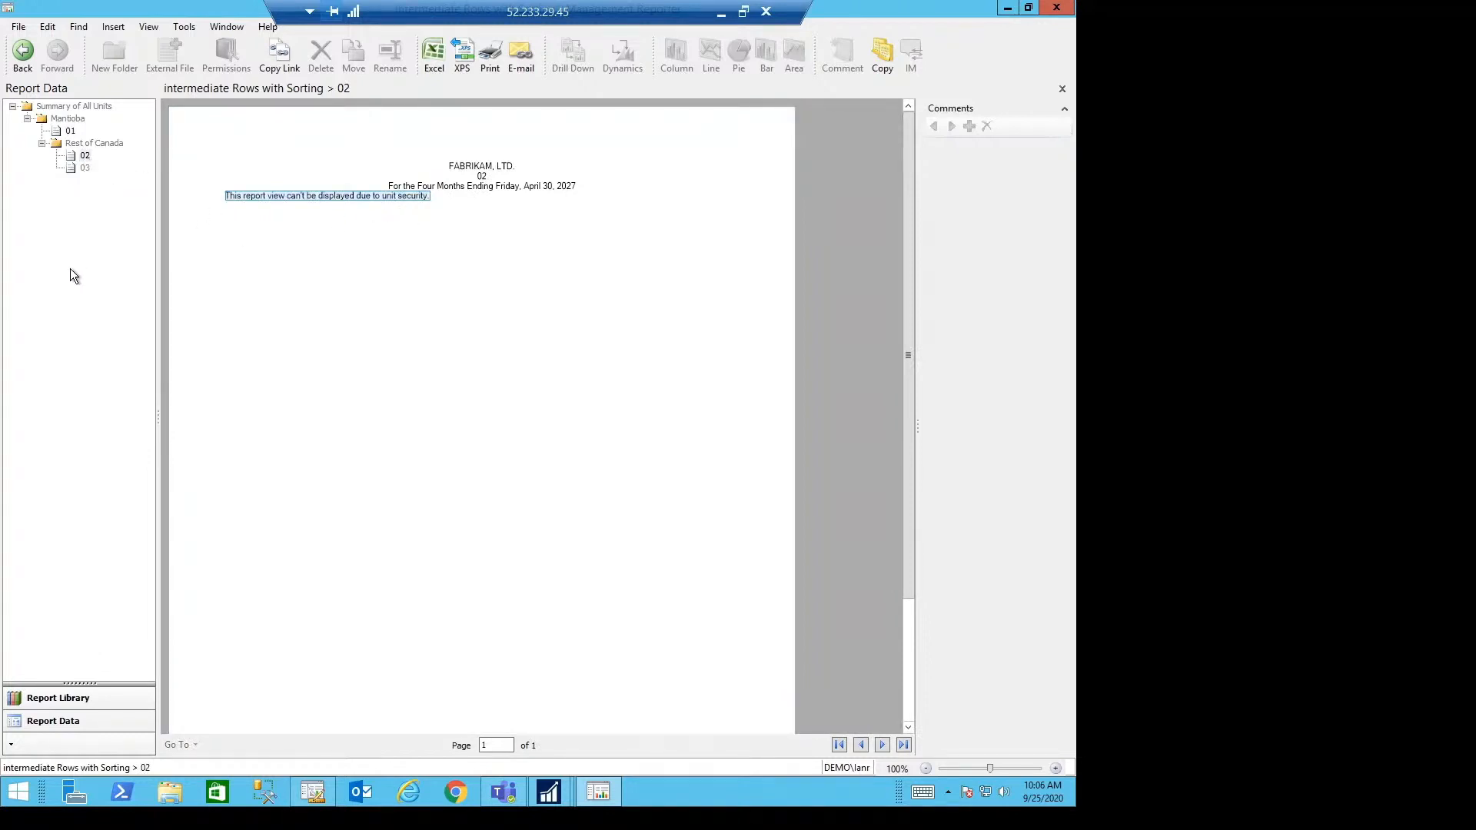
click(67, 131)
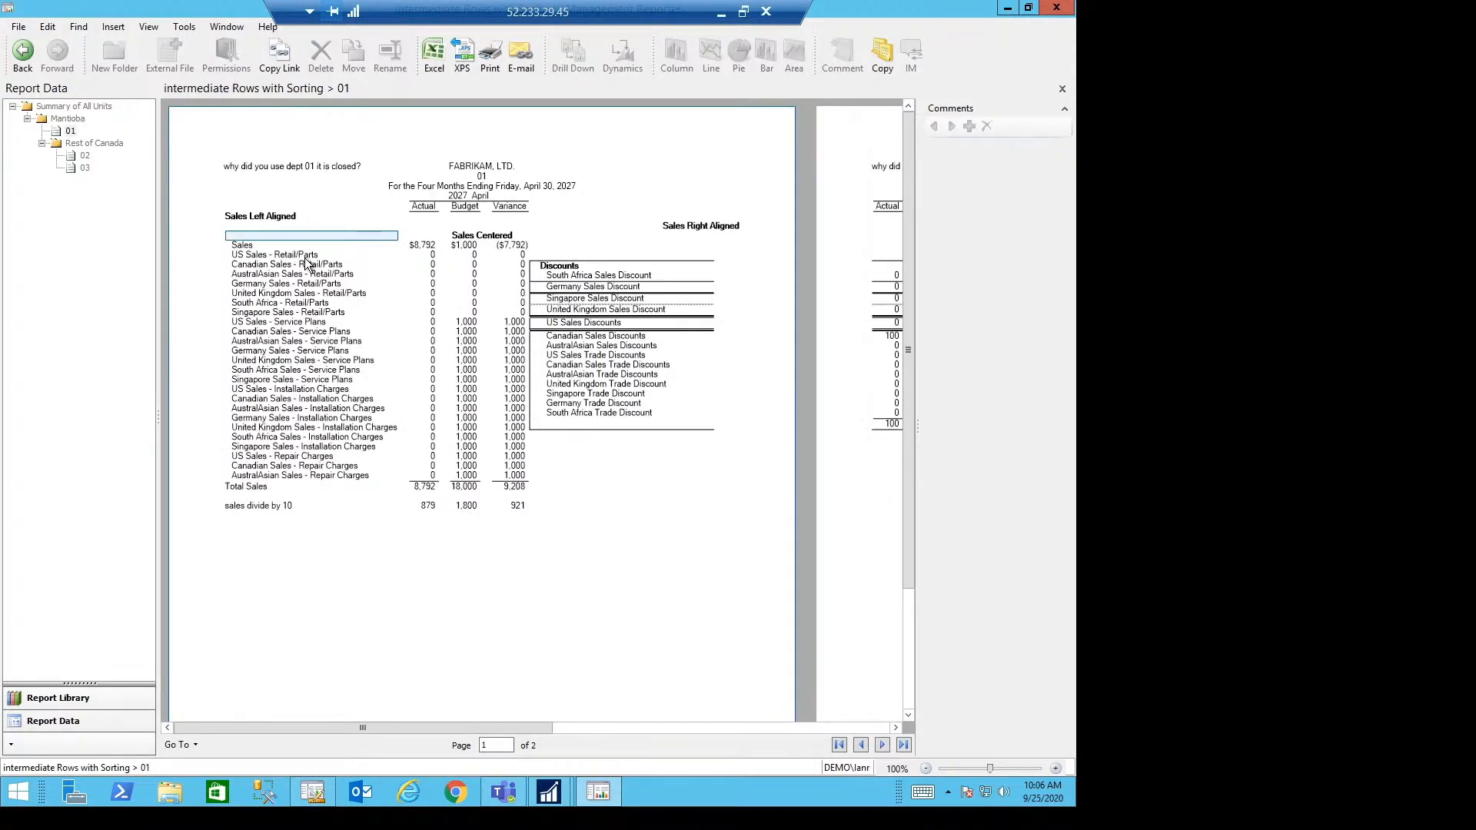
Create a pie chart from the entire Variance column of unit 01's report.
click(493, 247)
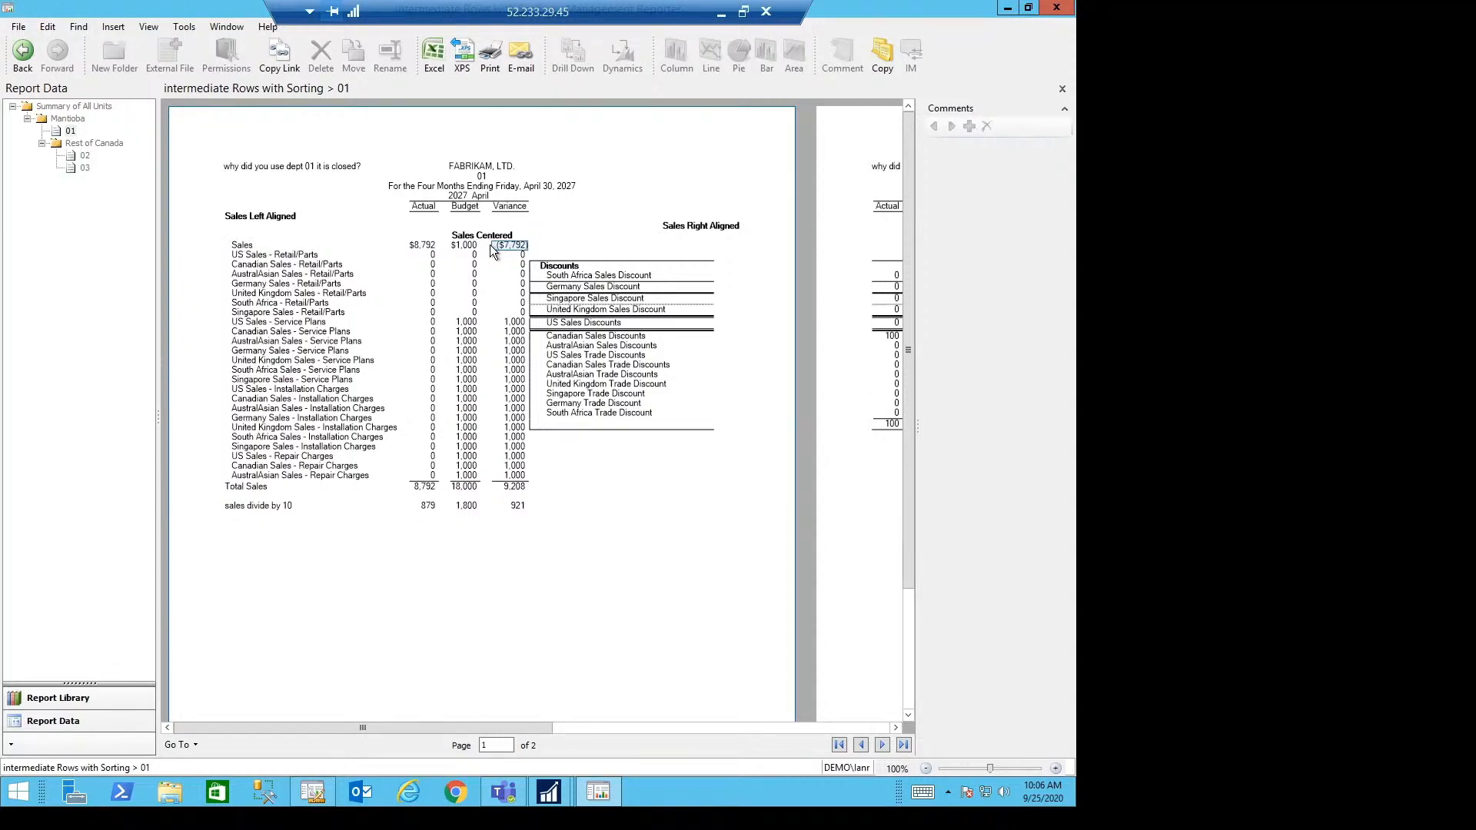
right_click(511, 243)
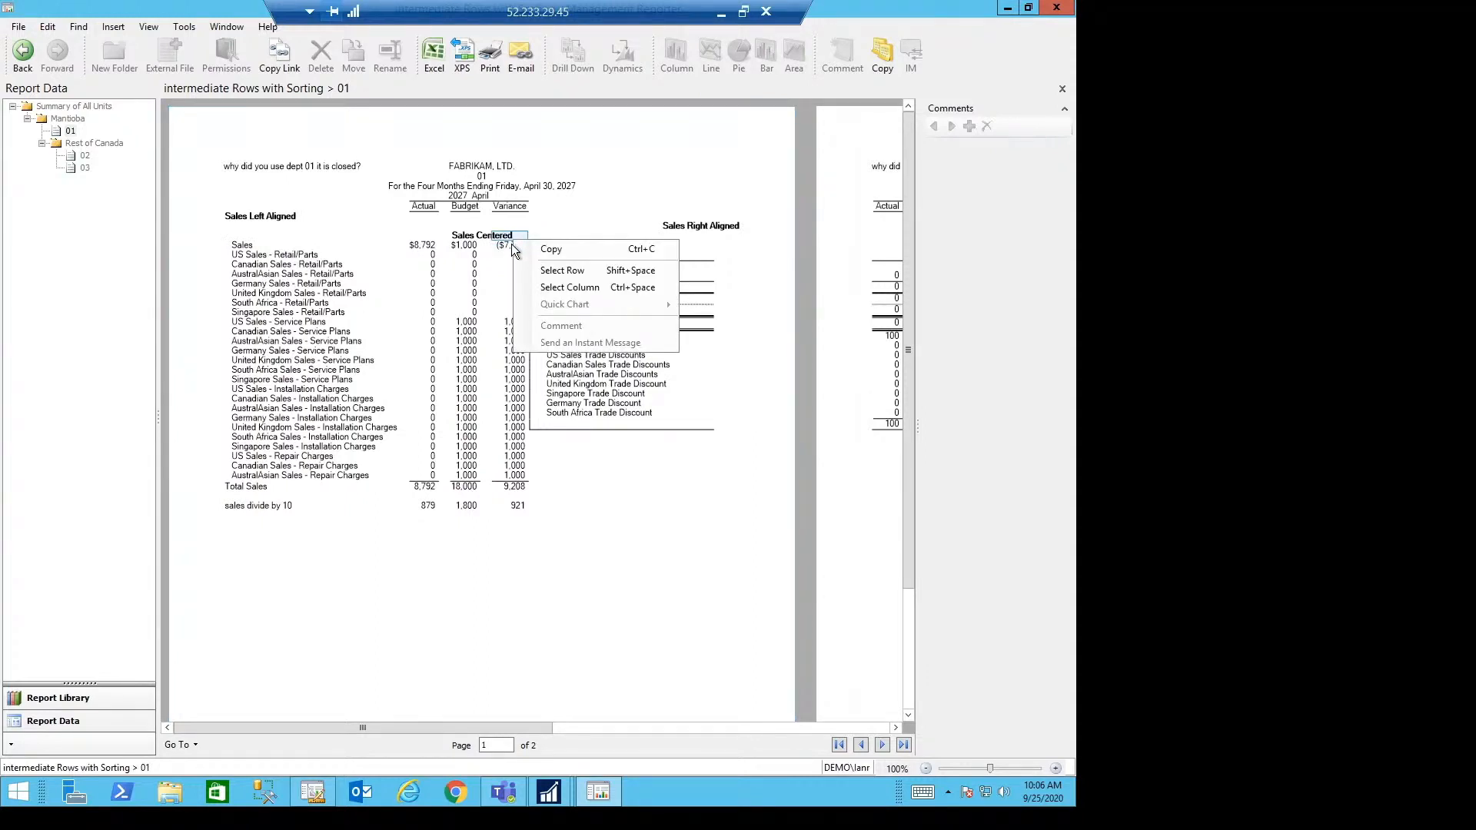
click(561, 287)
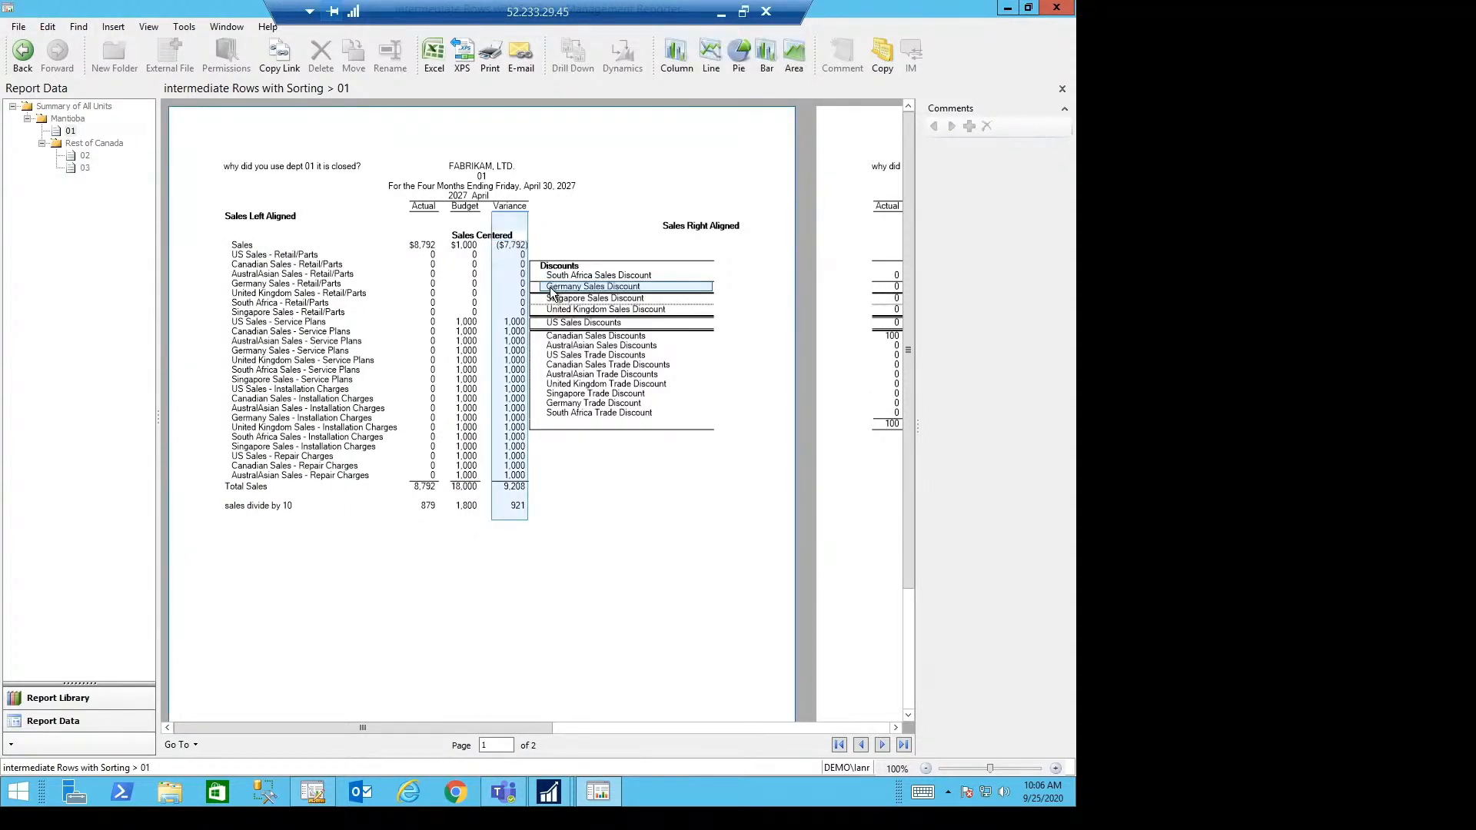
click(737, 60)
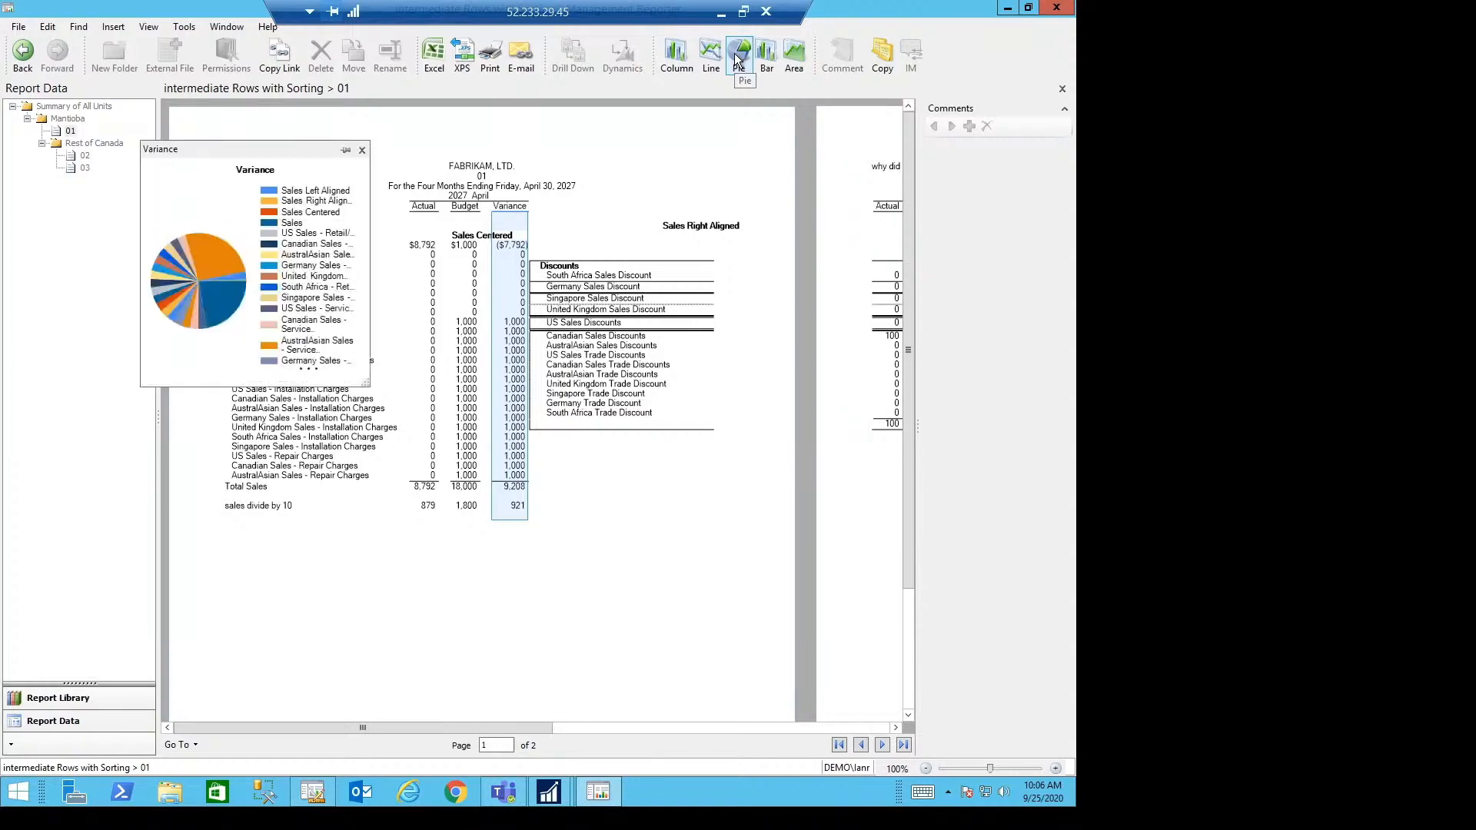